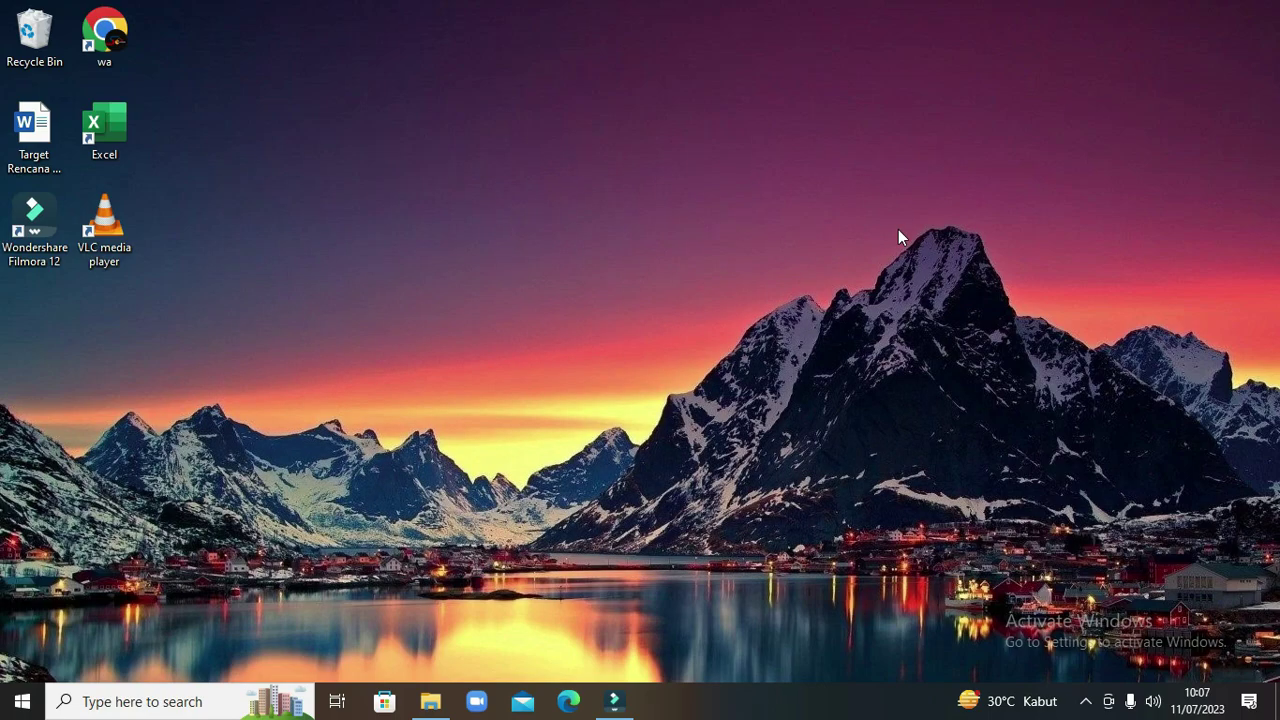
- Open the Windows Temp folder with the Run command "temp"
key("super+r")
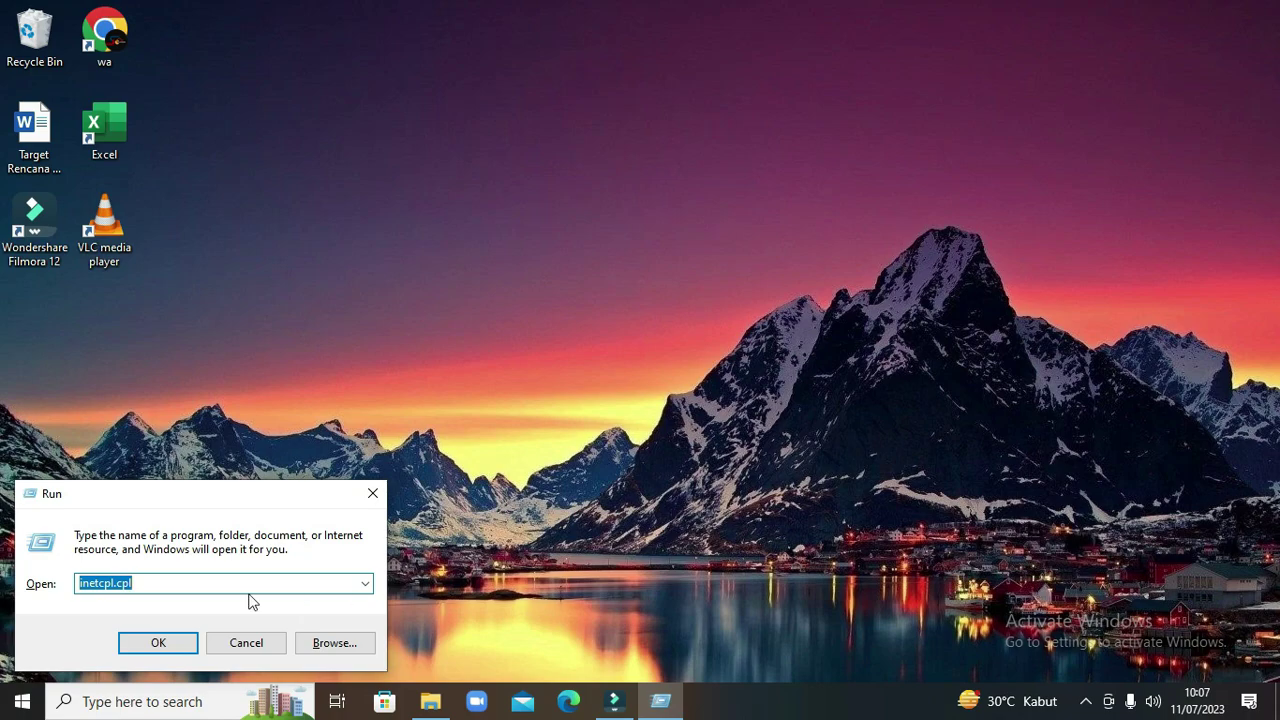
left_click(142, 588)
left_click_drag(143, 588, 79, 592)
type("temp")
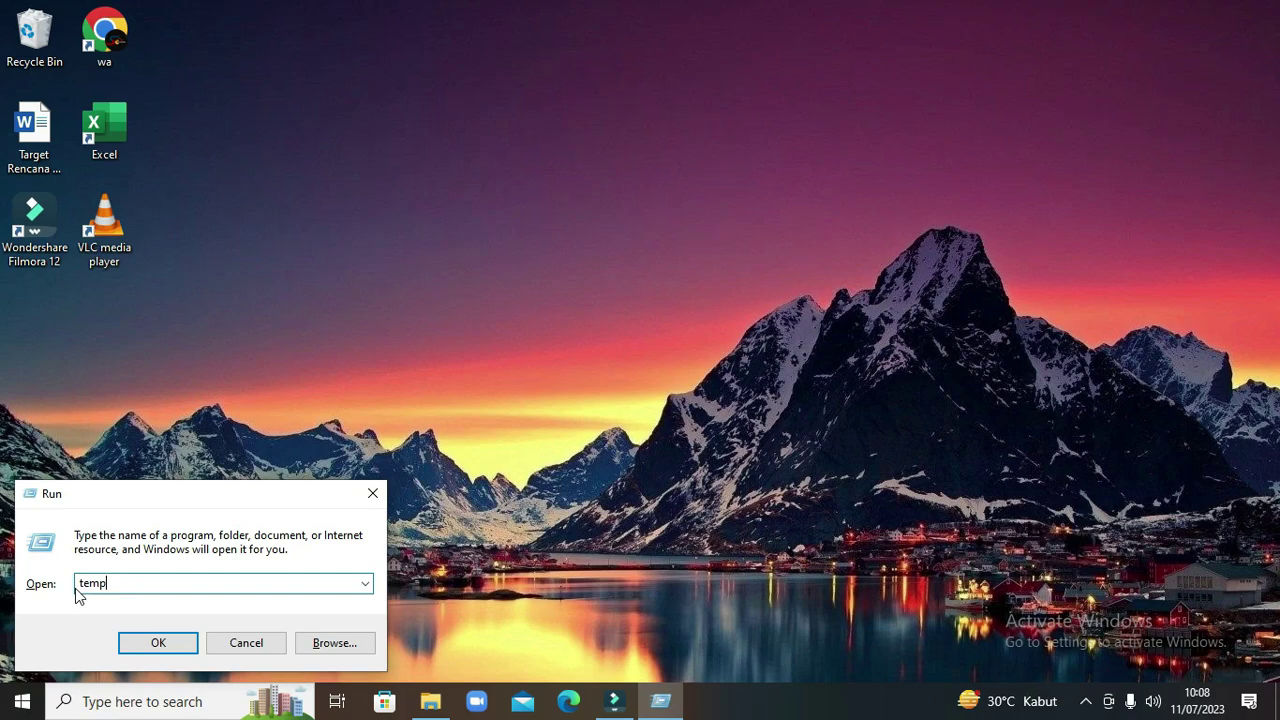
left_click(157, 643)
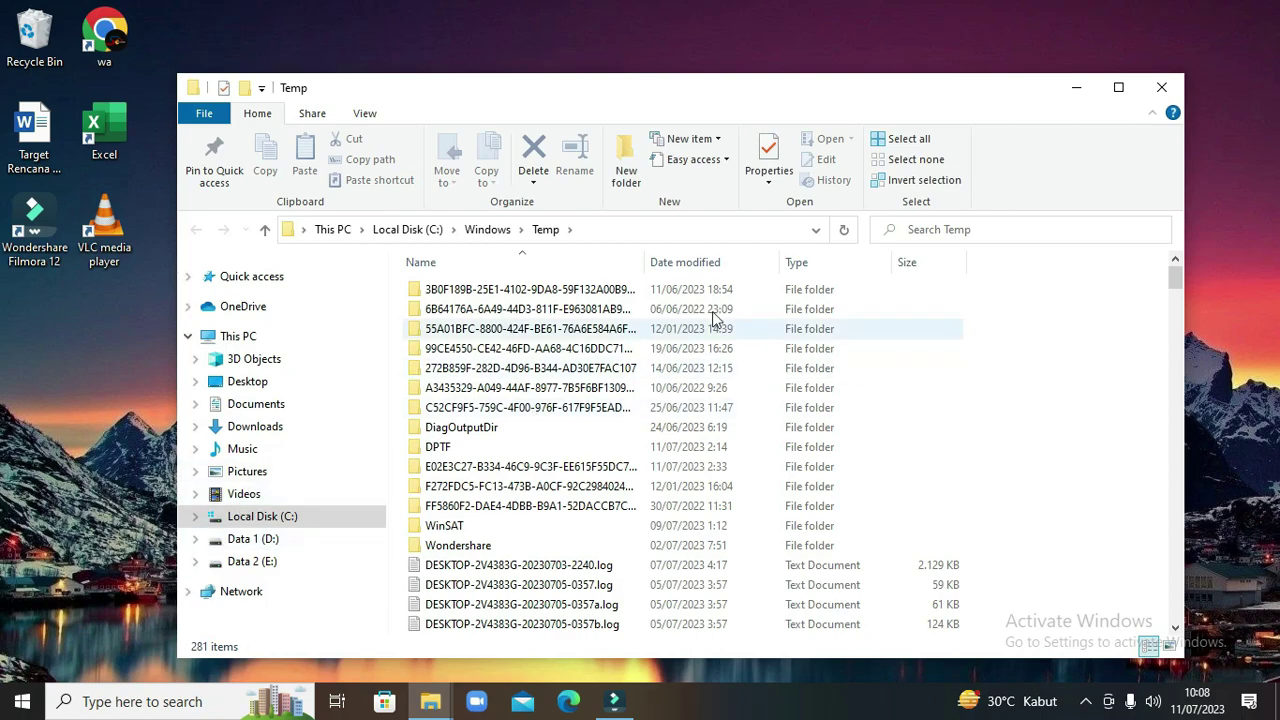
- Delete all files and folders in the Windows Temp folder
scroll(690, 350, "down", 12)
scroll(725, 360, "down", 18)
scroll(735, 370, "down", 20)
scroll(782, 450, "down", 10)
scroll(782, 465, "up", 20)
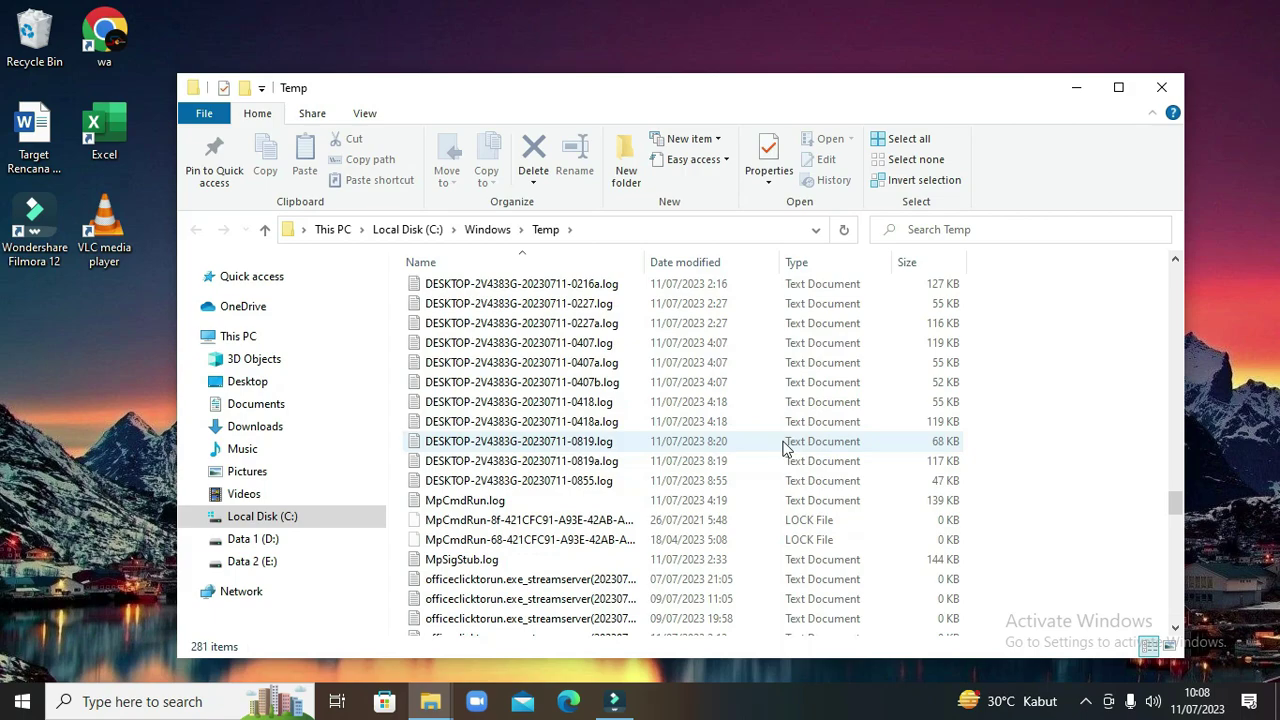
left_click(651, 441)
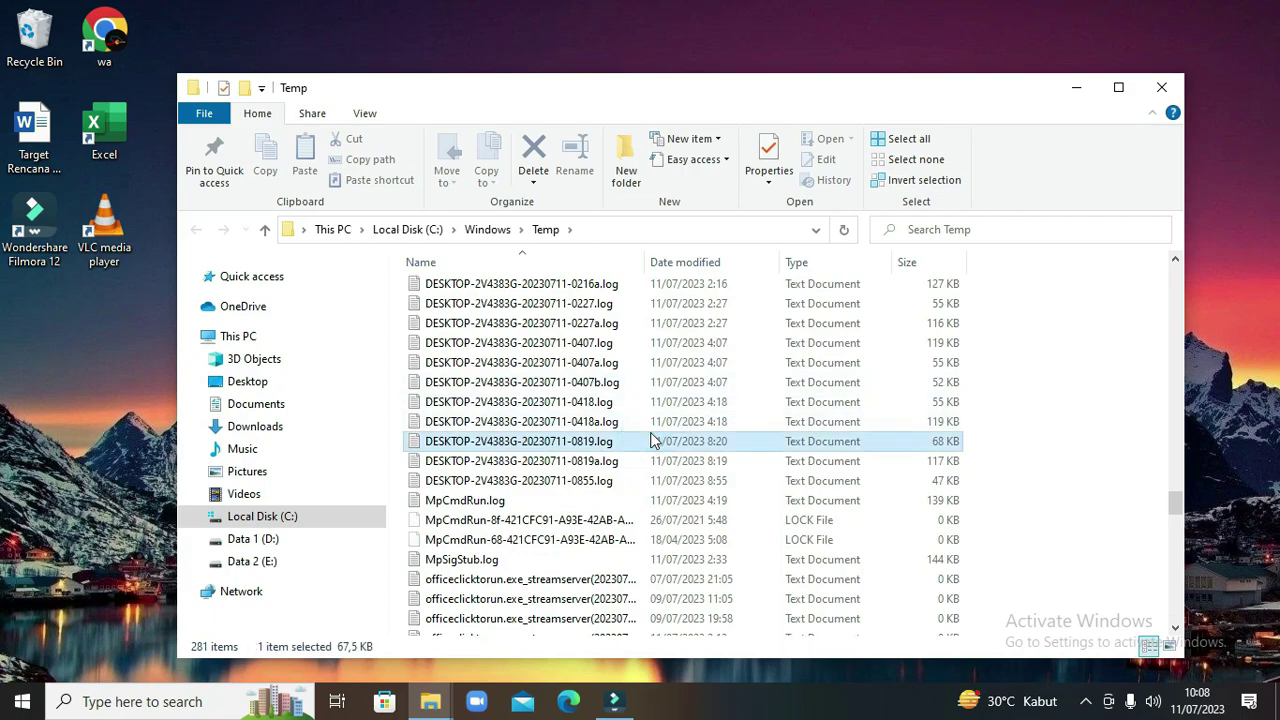
key("ctrl+a")
key("Delete")
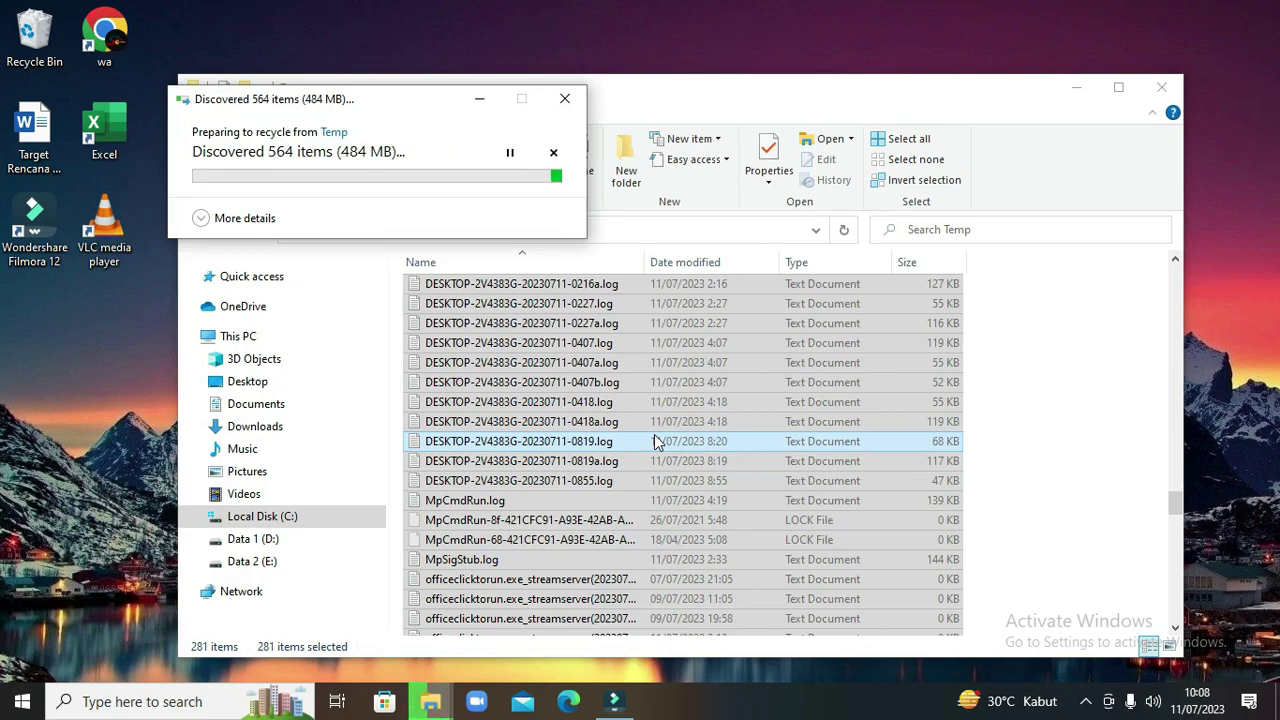
left_click(196, 233)
left_click(395, 259)
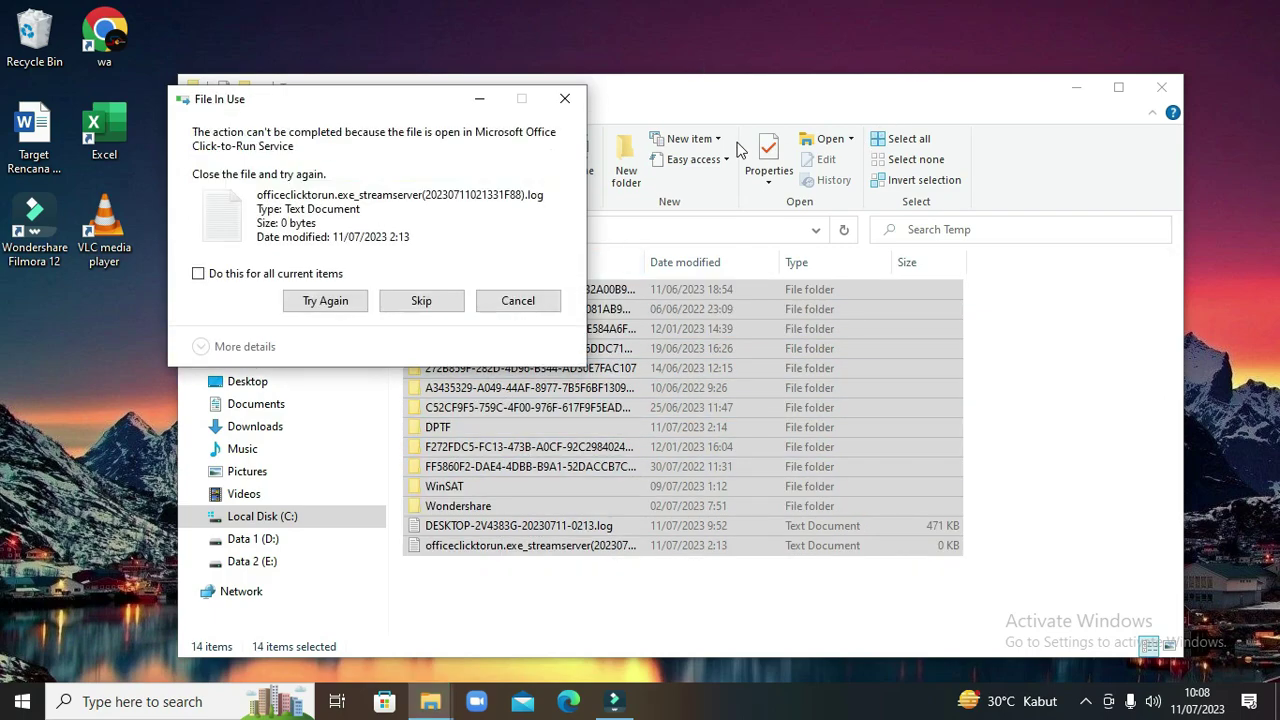
- Skip the in-use file and folder for all current items, and close the Windows Temp folder
left_click(198, 274)
left_click(421, 301)
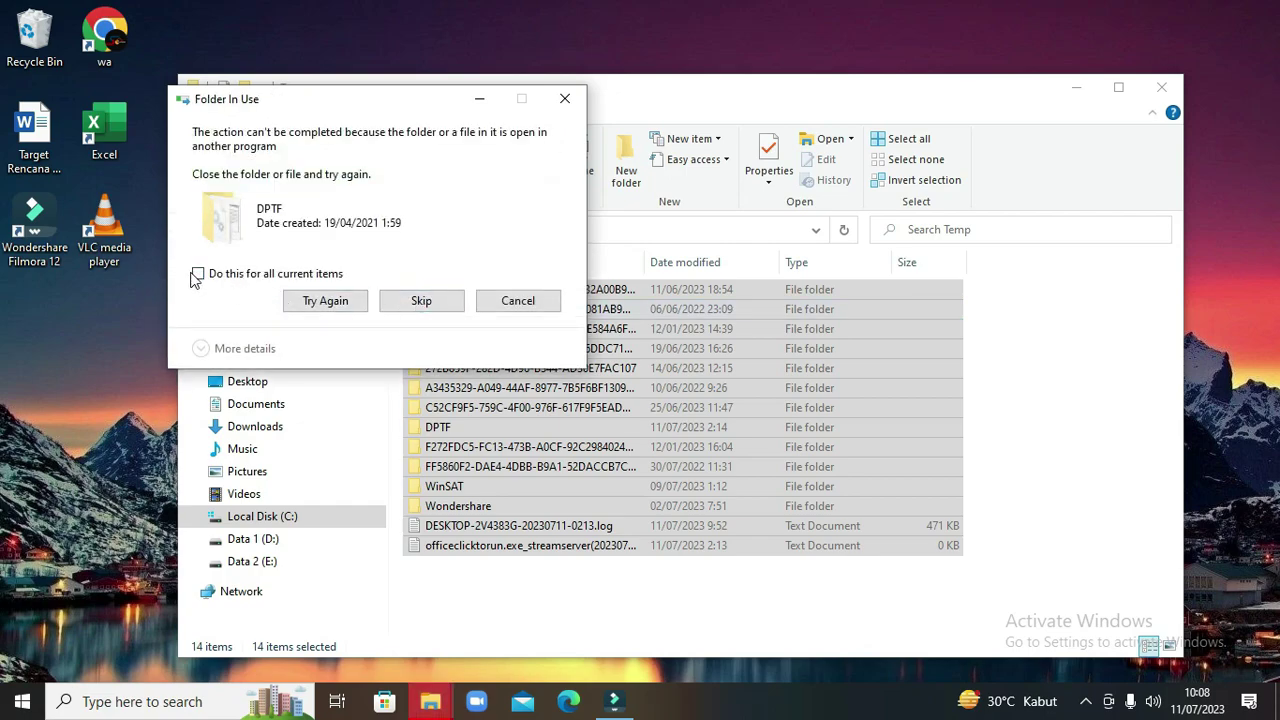
left_click(198, 274)
left_click(421, 301)
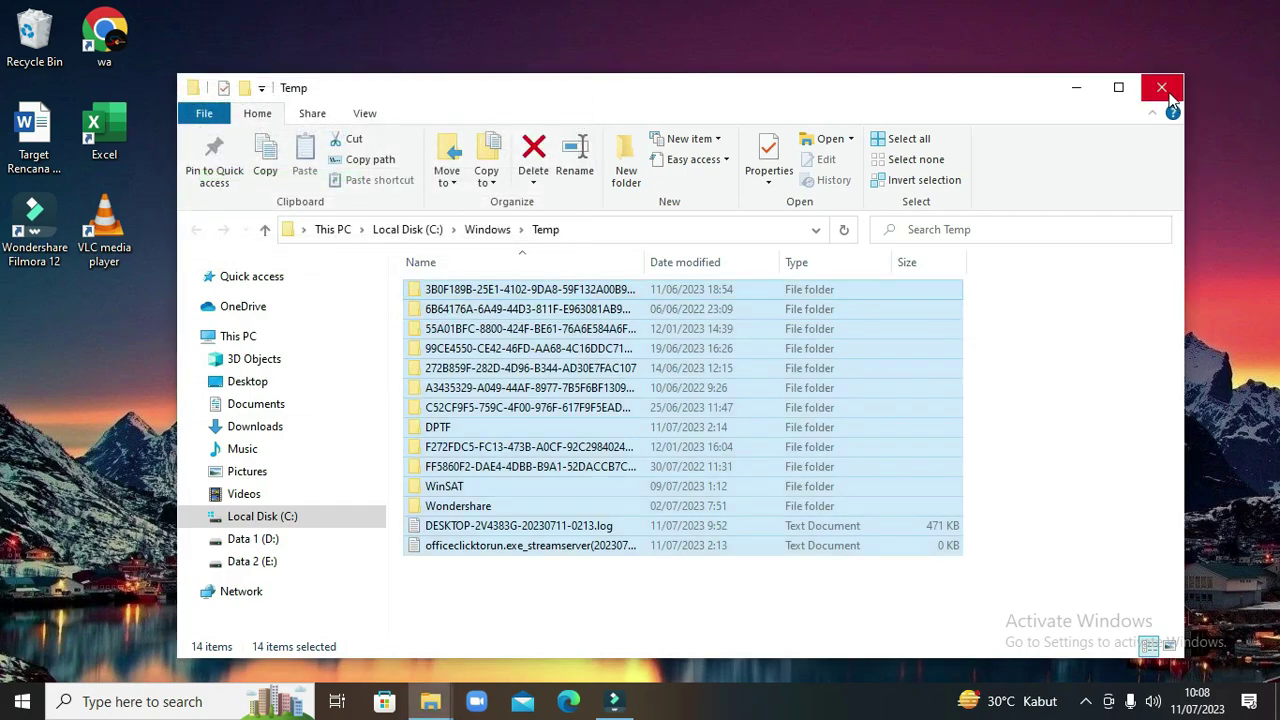
left_click(1163, 88)
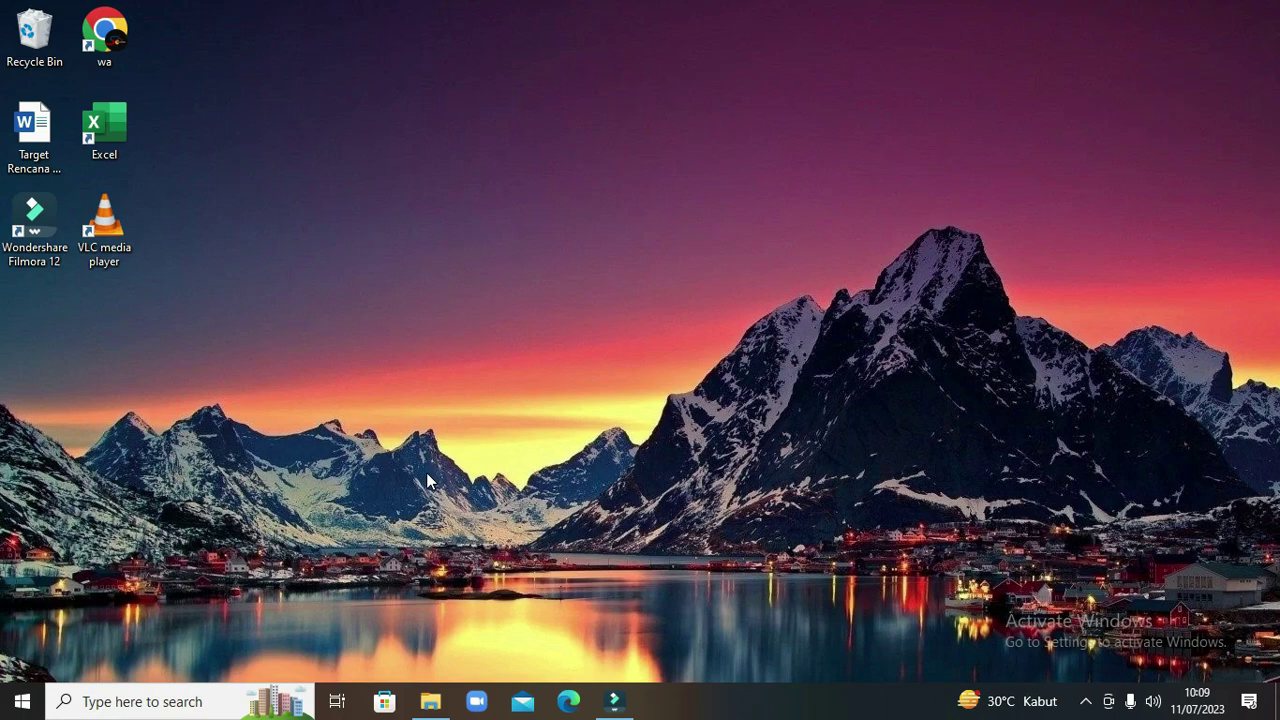
- Open the user's AppData Temp folder with the Run command "%temp%"
key("super+r")
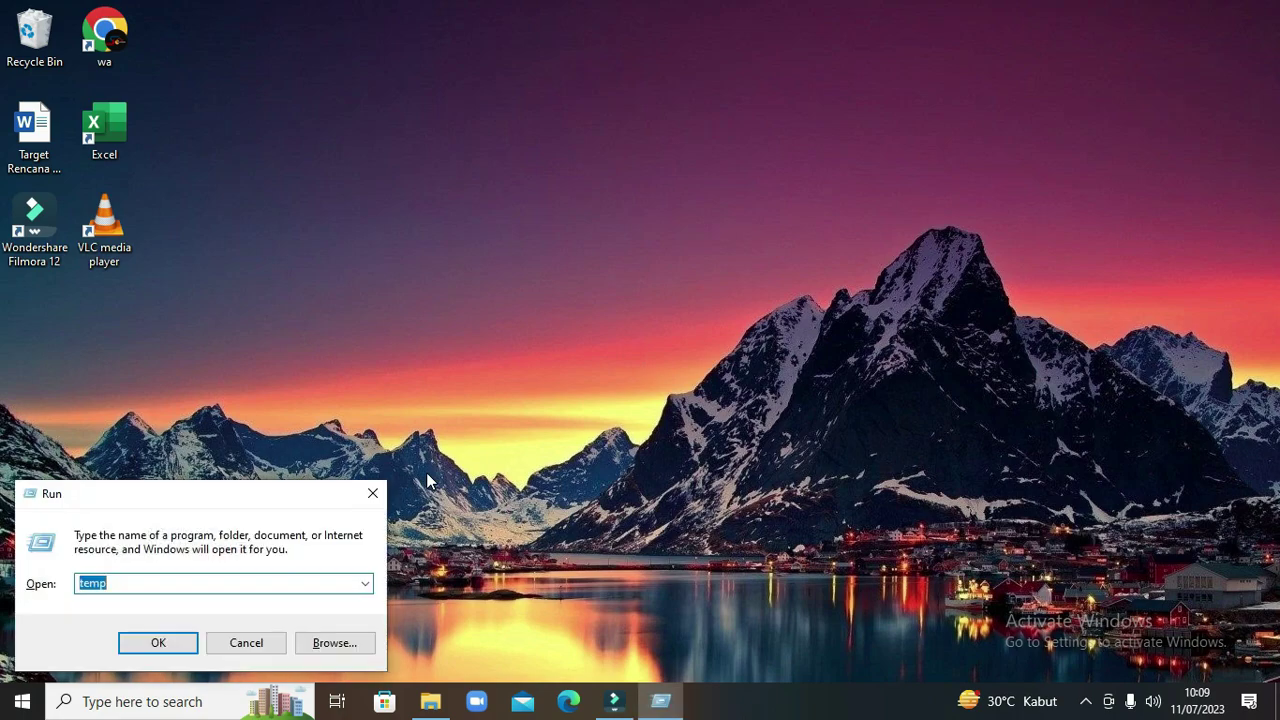
left_click(81, 583)
left_click(81, 583)
type("%")
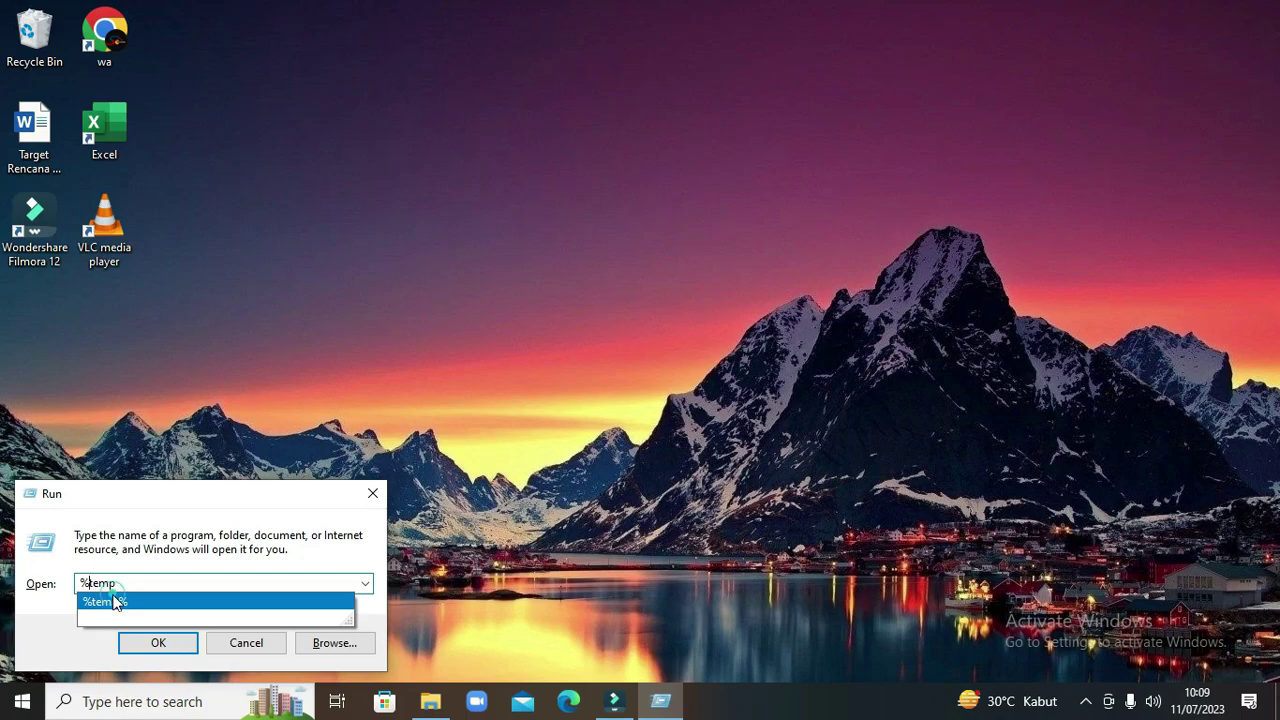
left_click(115, 601)
left_click(162, 645)
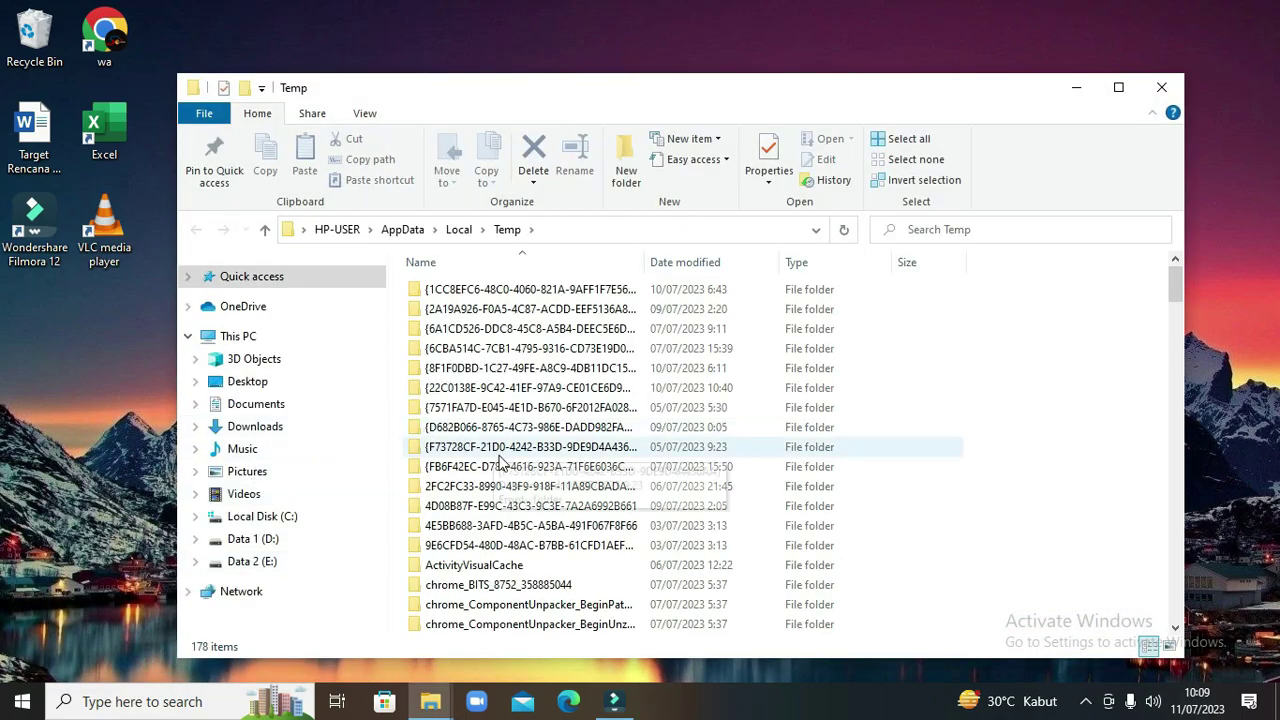
- Delete all files and folders in the user's AppData Temp folder
left_click(512, 469)
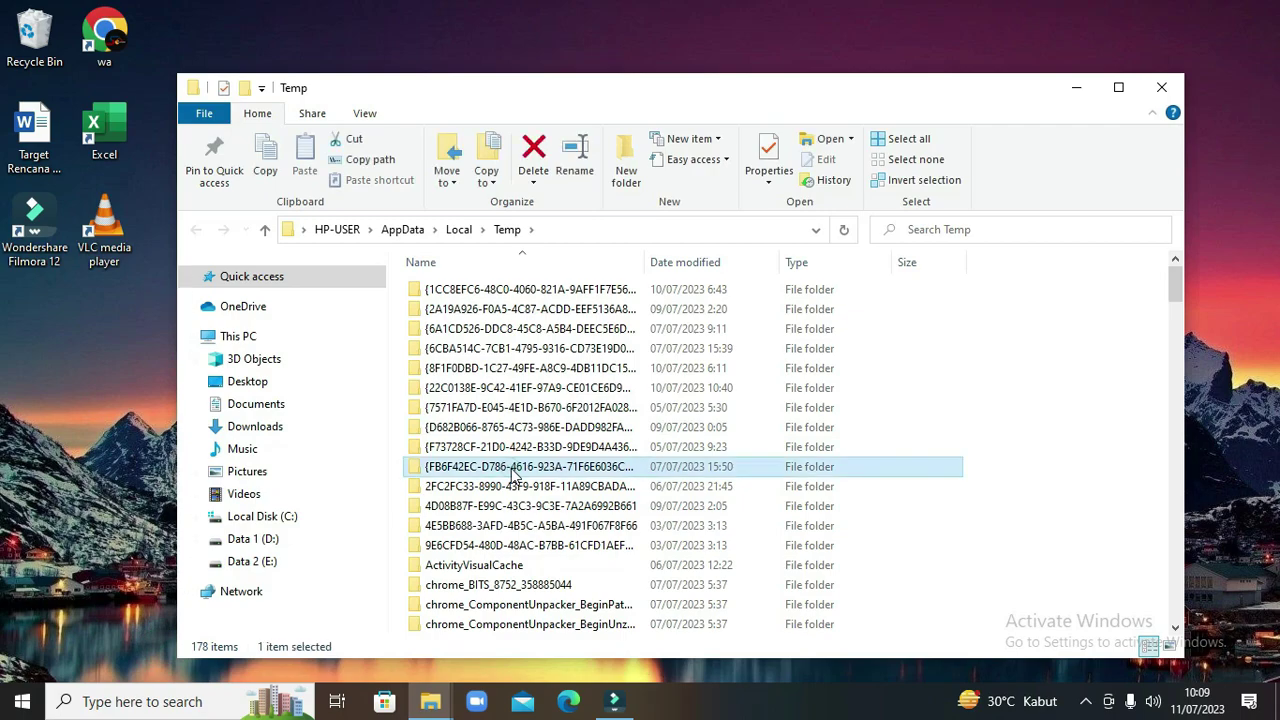
key("ctrl+a")
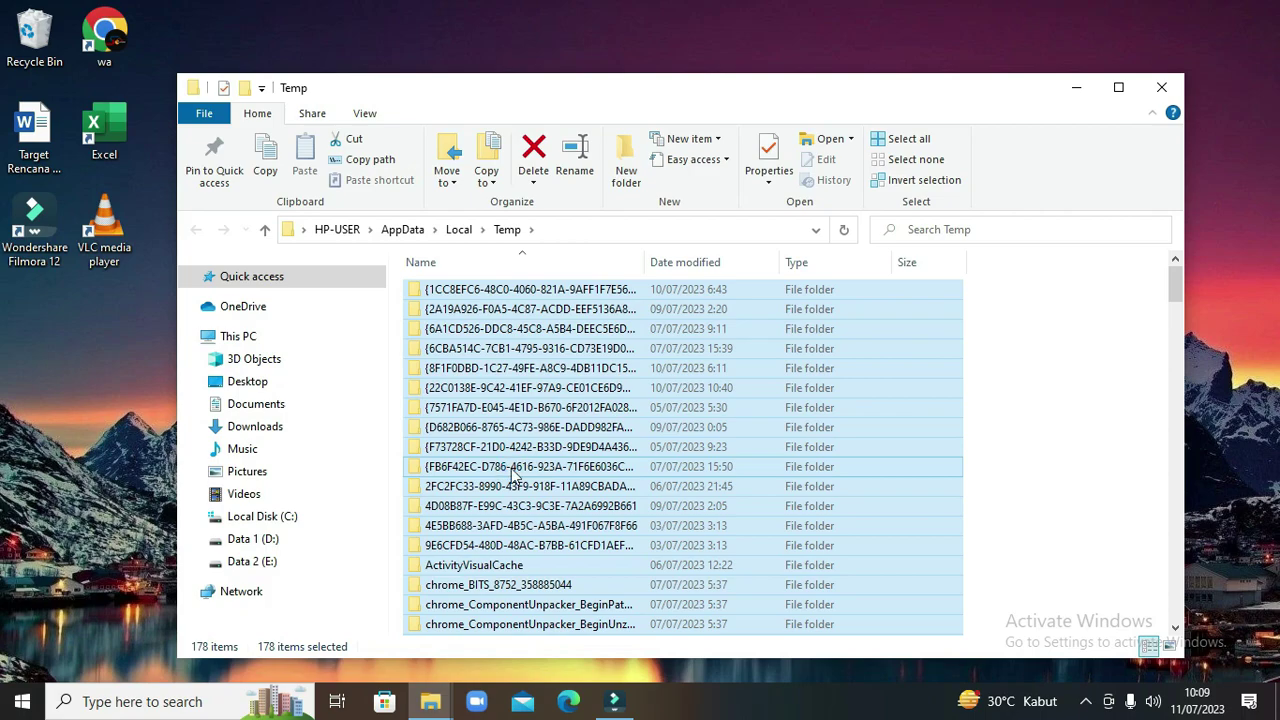
key("Delete")
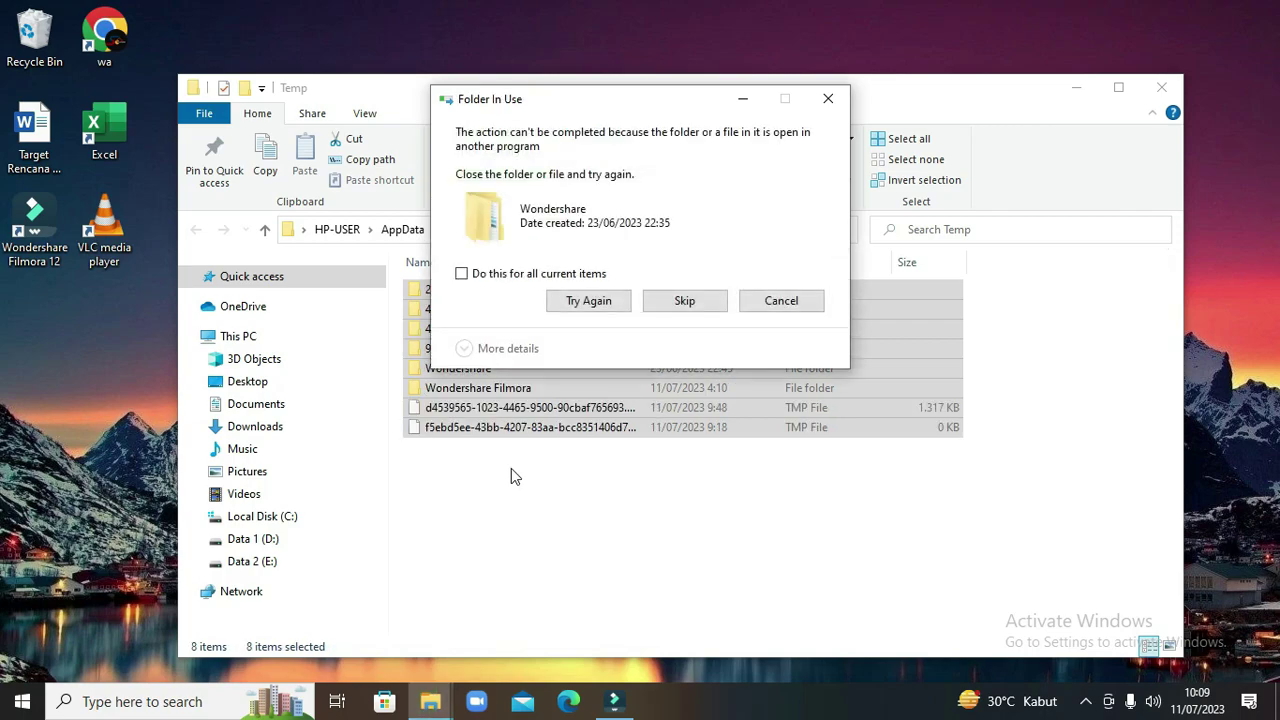
- Skip the in-use Wondershare folder for all current items, and close the user's Temp folder
left_click(462, 275)
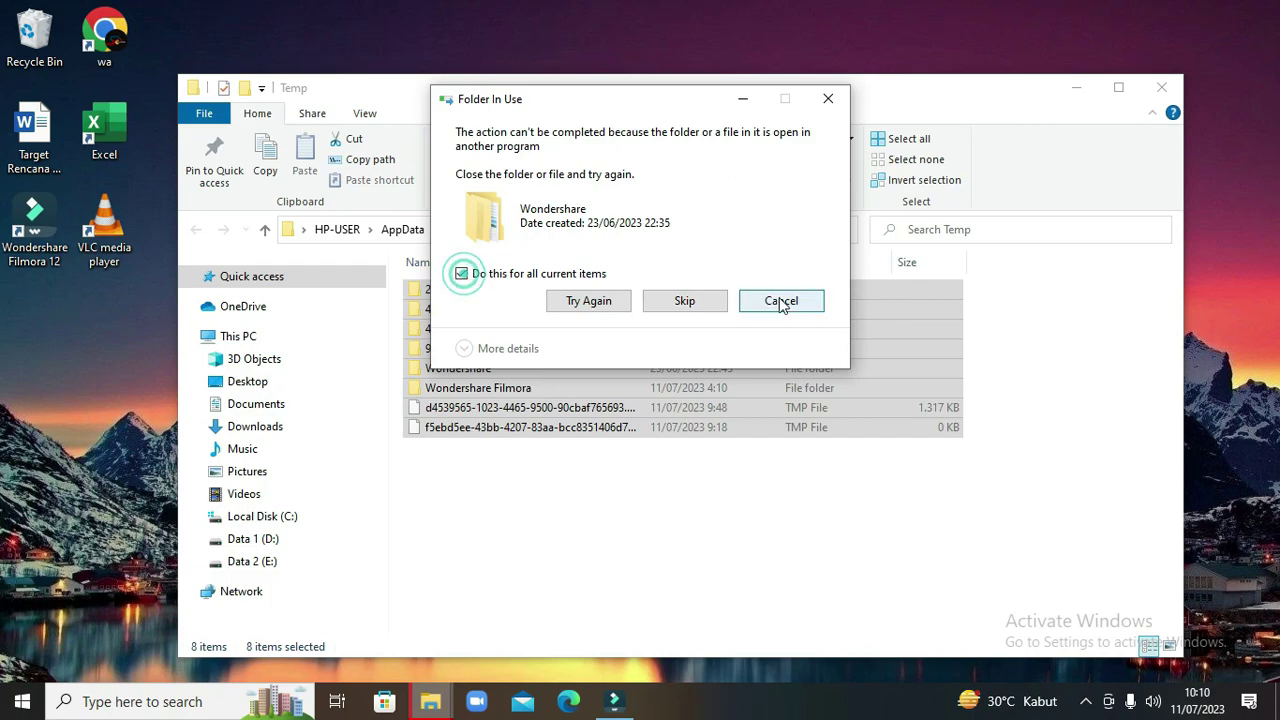
left_click(685, 300)
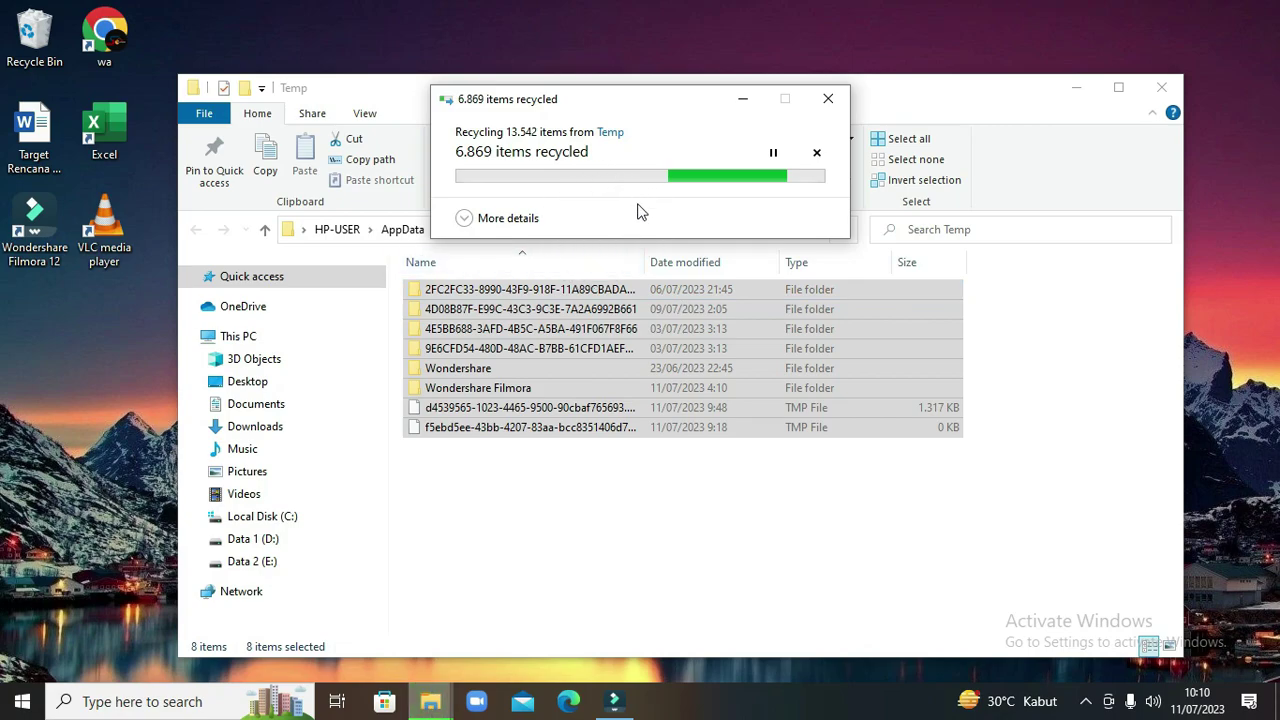
left_click(684, 259)
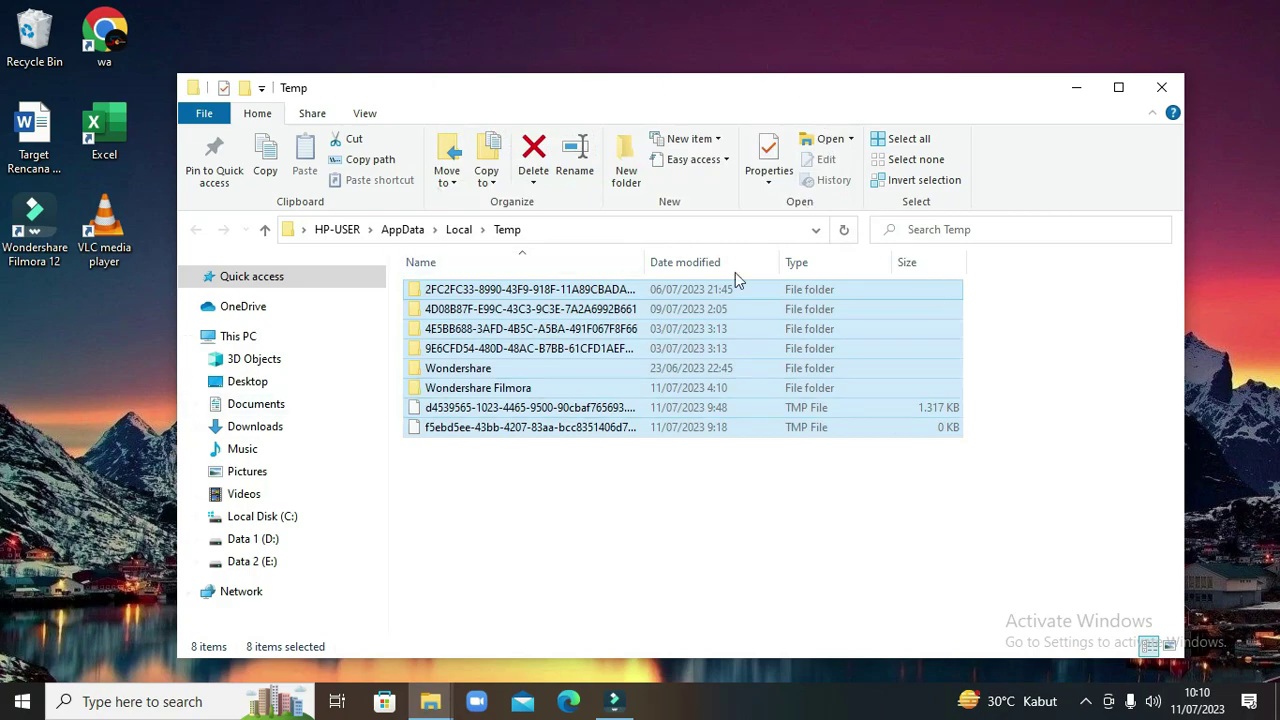
left_click(1160, 90)
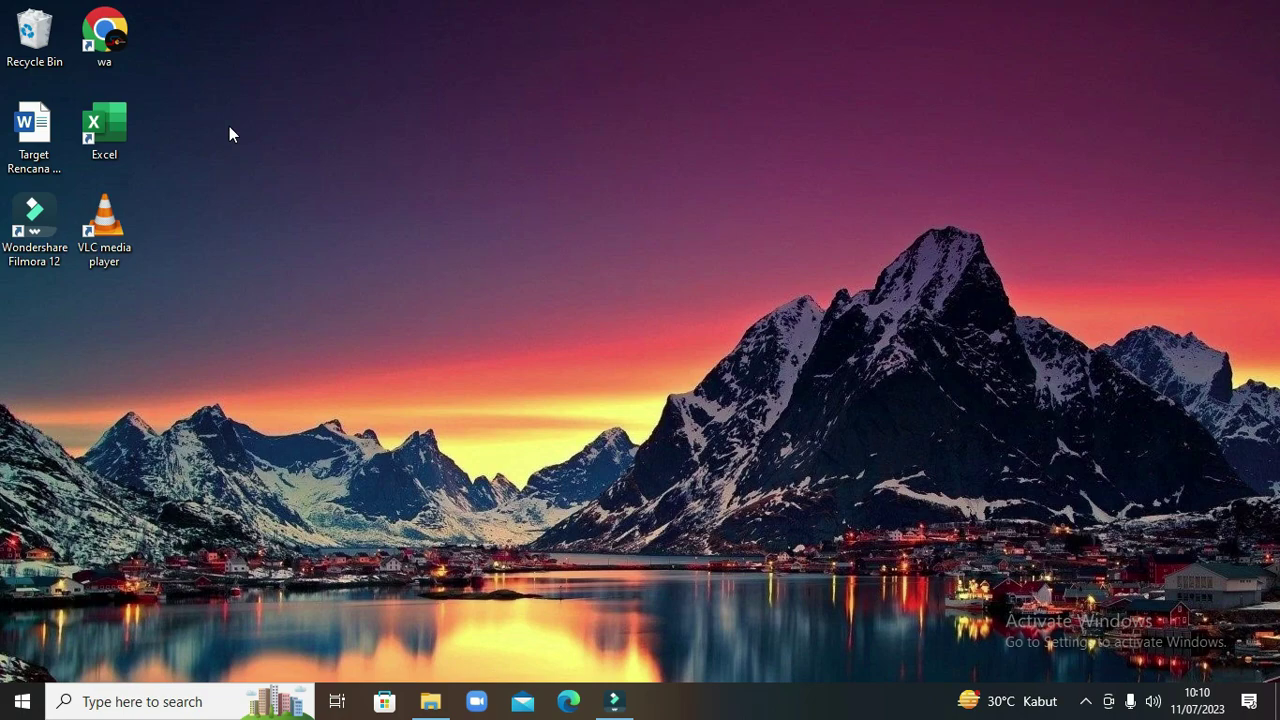
- Open the Windows Prefetch folder with the Run command "prefetch" and grant permanent access to it
key("super+r")
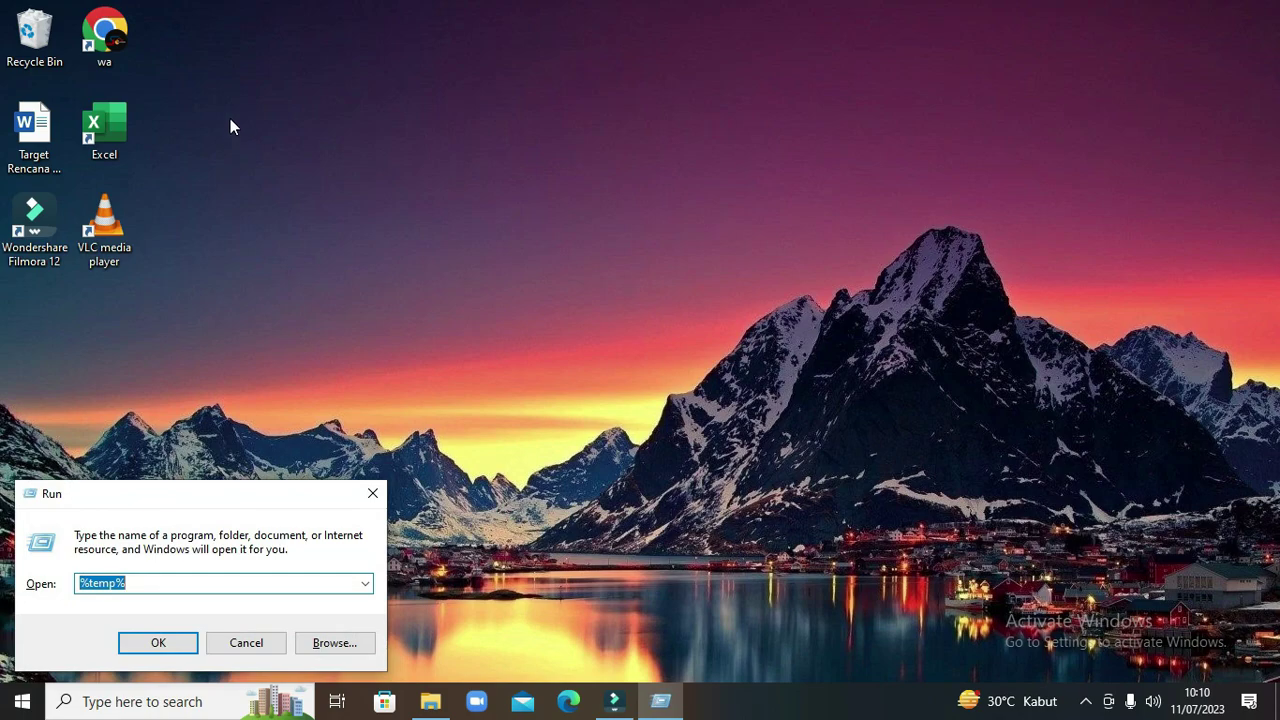
left_click_drag(140, 579, 82, 589)
type("pre")
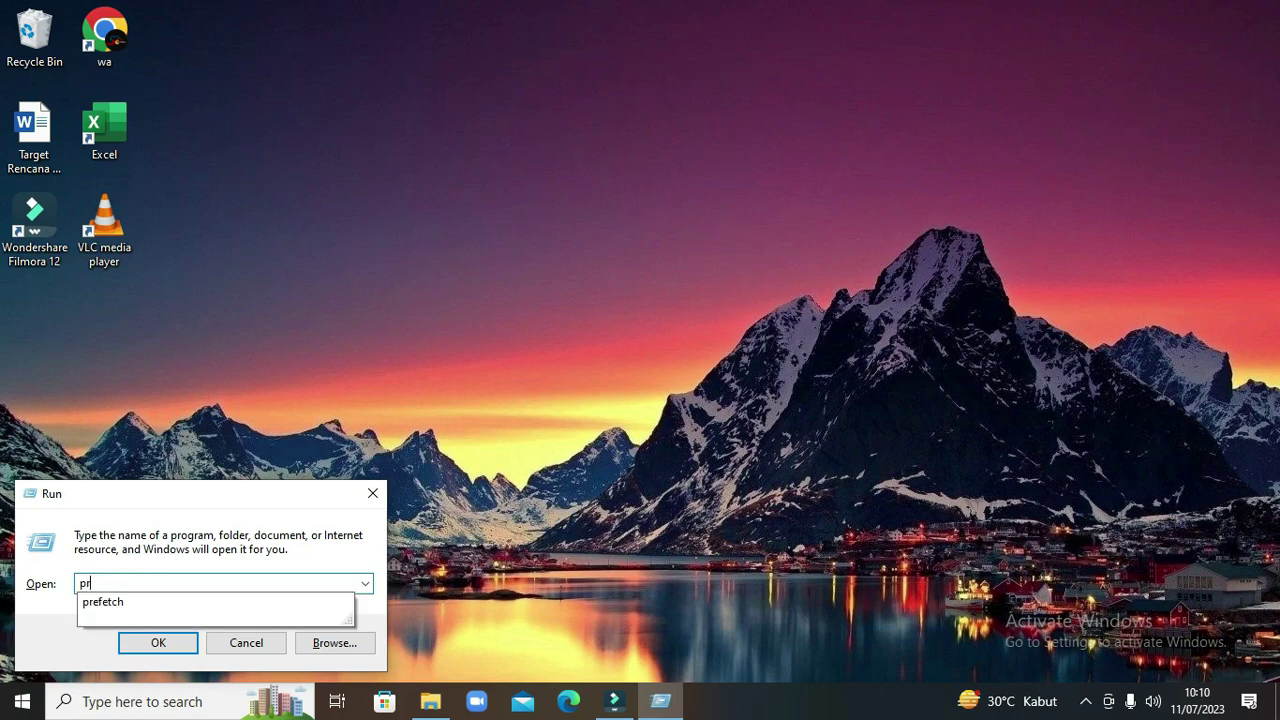
left_click(103, 601)
left_click(157, 643)
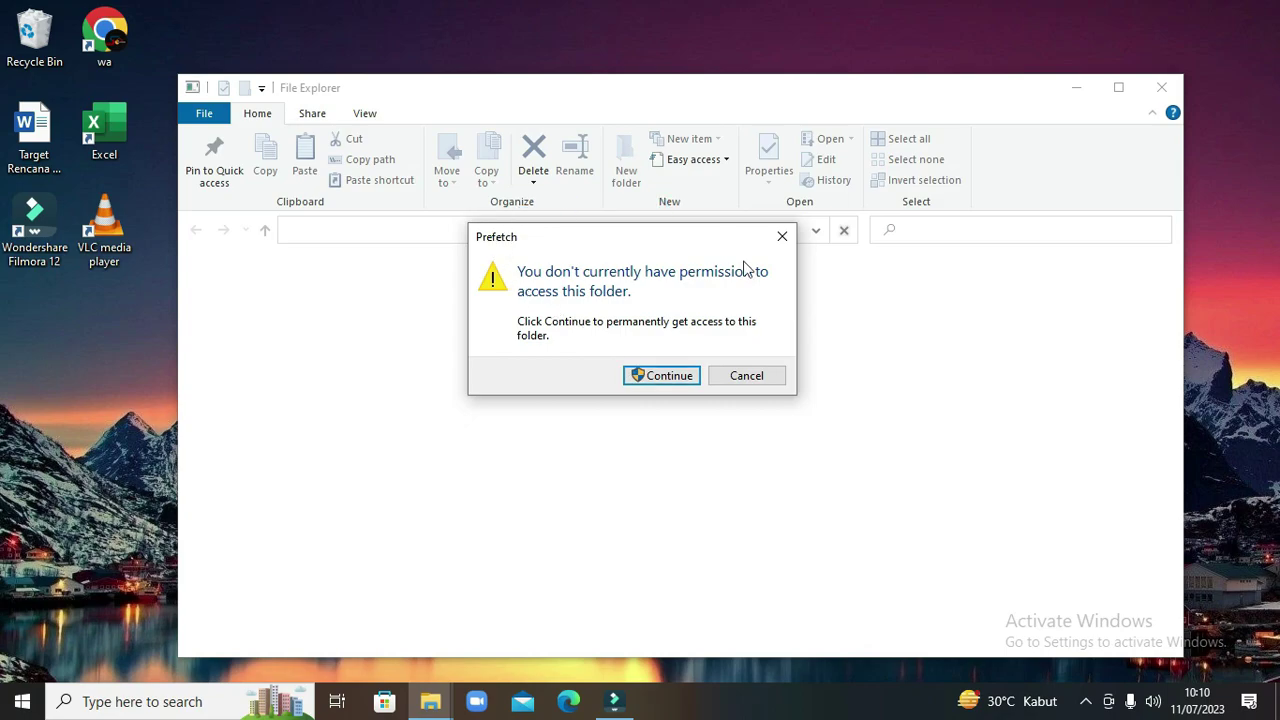
left_click(655, 376)
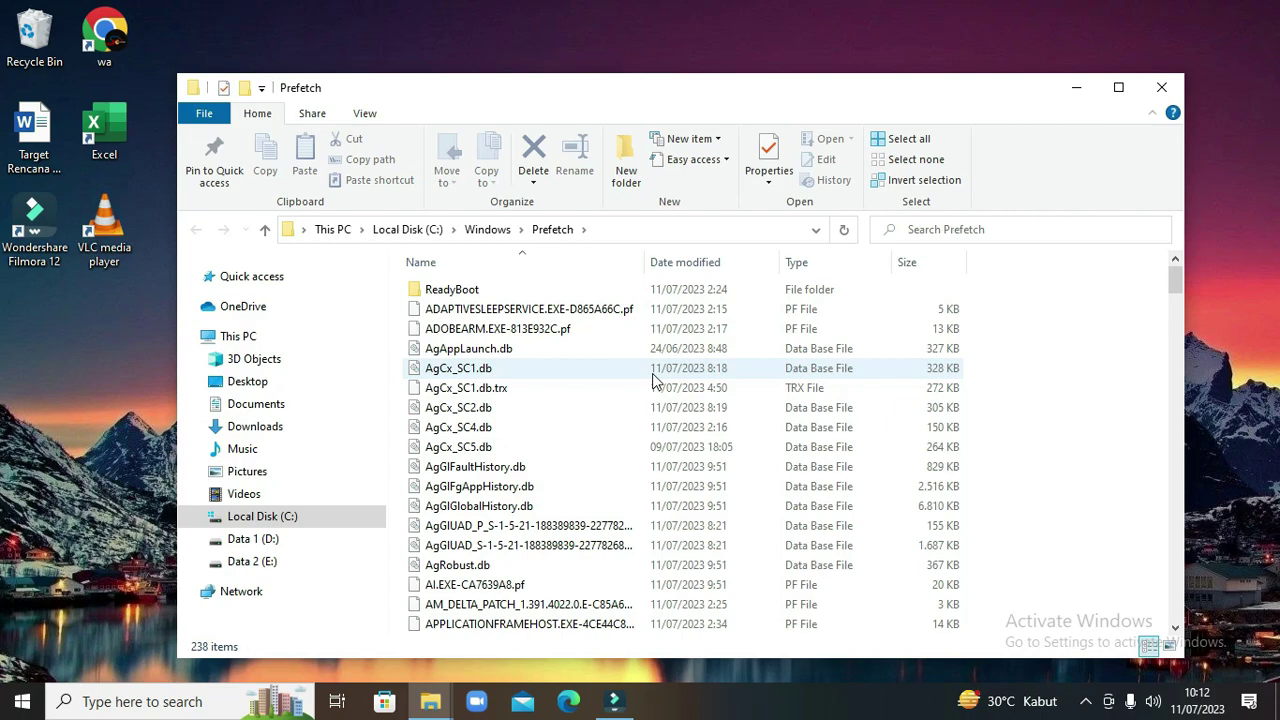
- Delete all files and folders in the Windows Prefetch folder
scroll(652, 380, "down", 3)
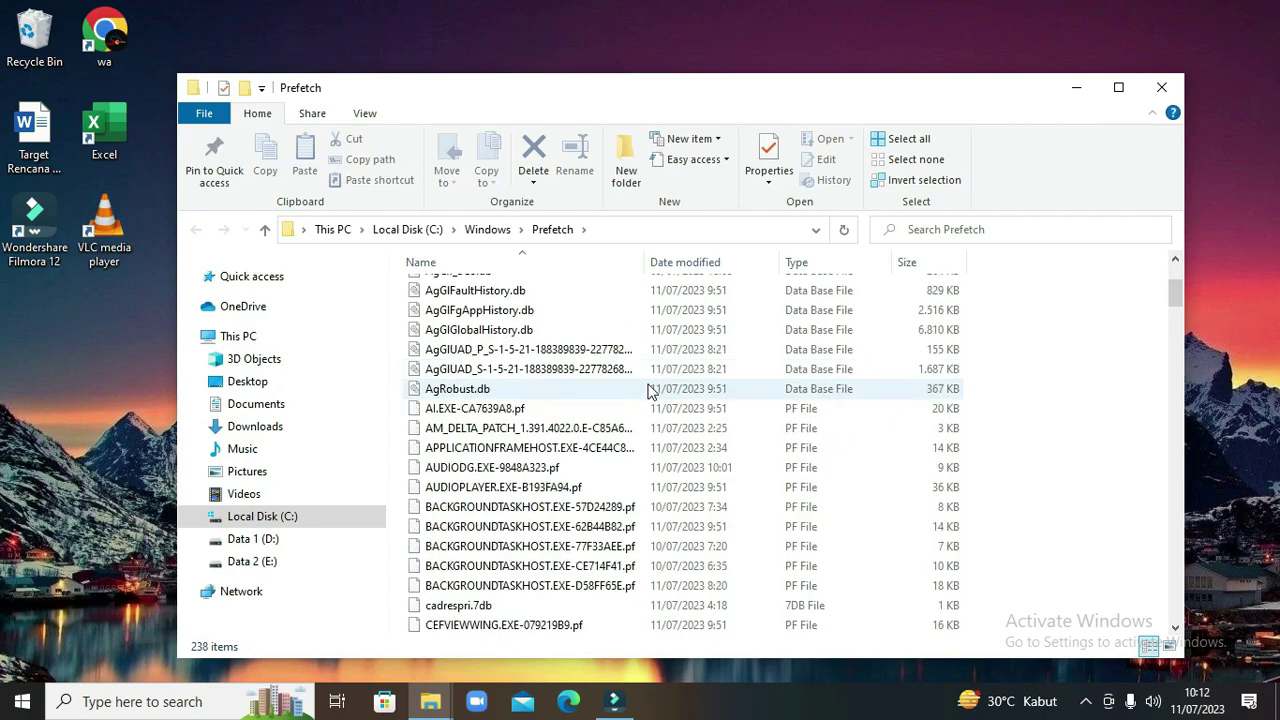
scroll(650, 390, "down", 6)
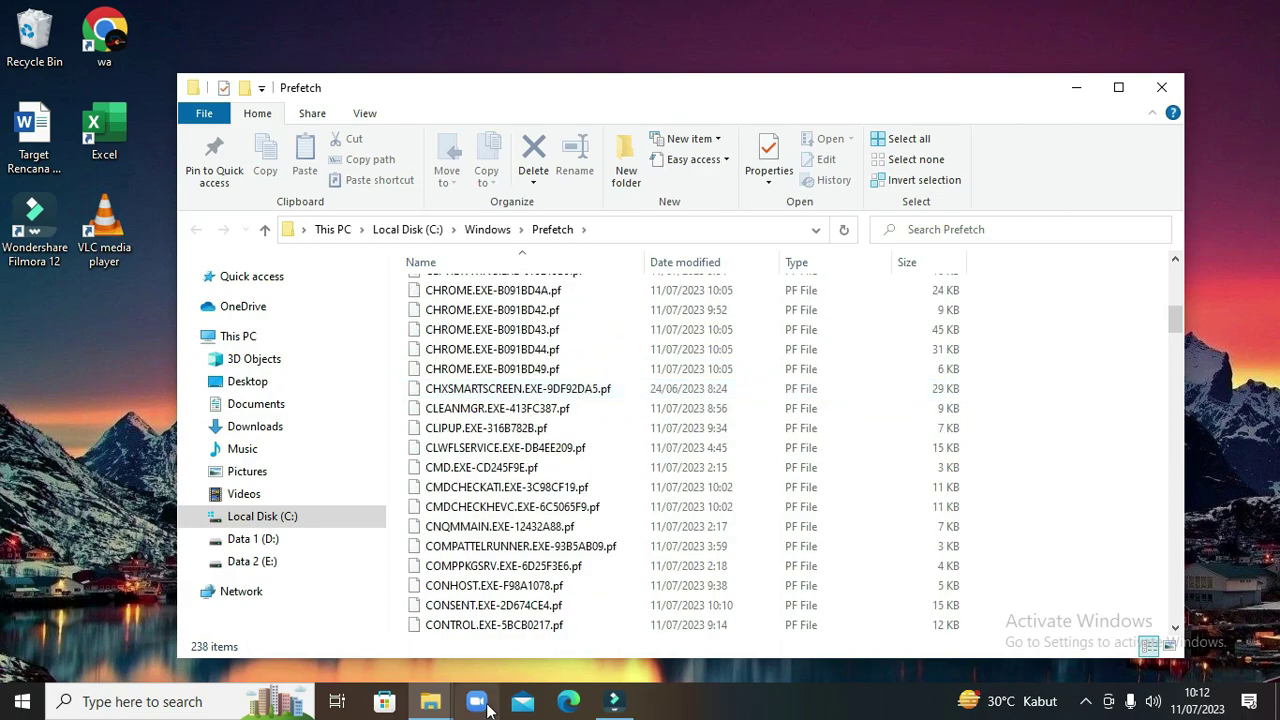
scroll(512, 455, "down", 20)
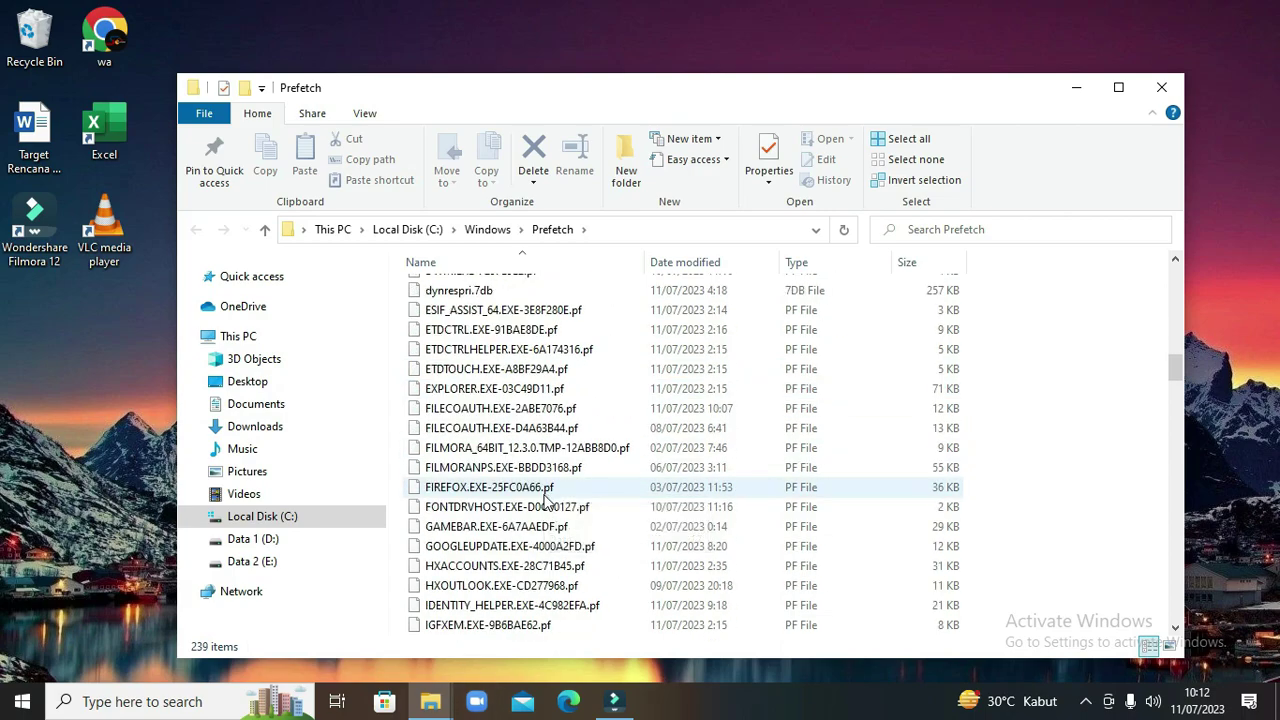
scroll(547, 509, "down", 20)
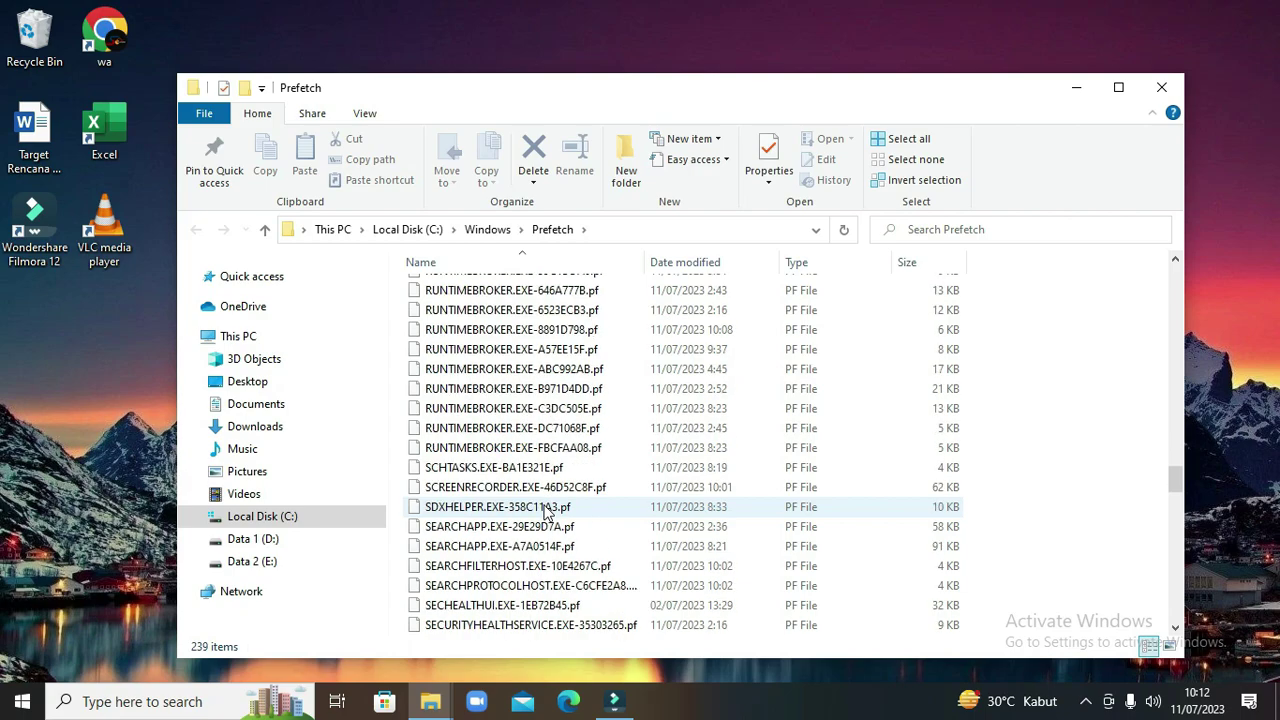
scroll(547, 509, "down", 20)
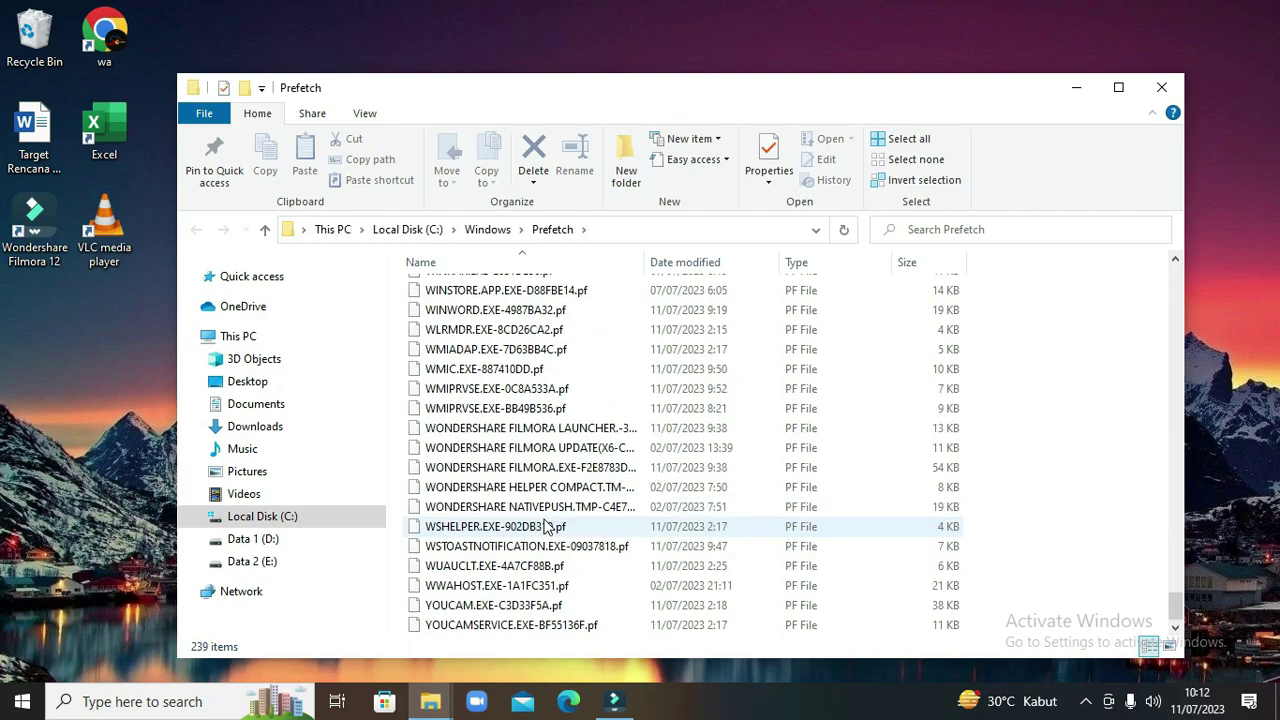
left_click(547, 527)
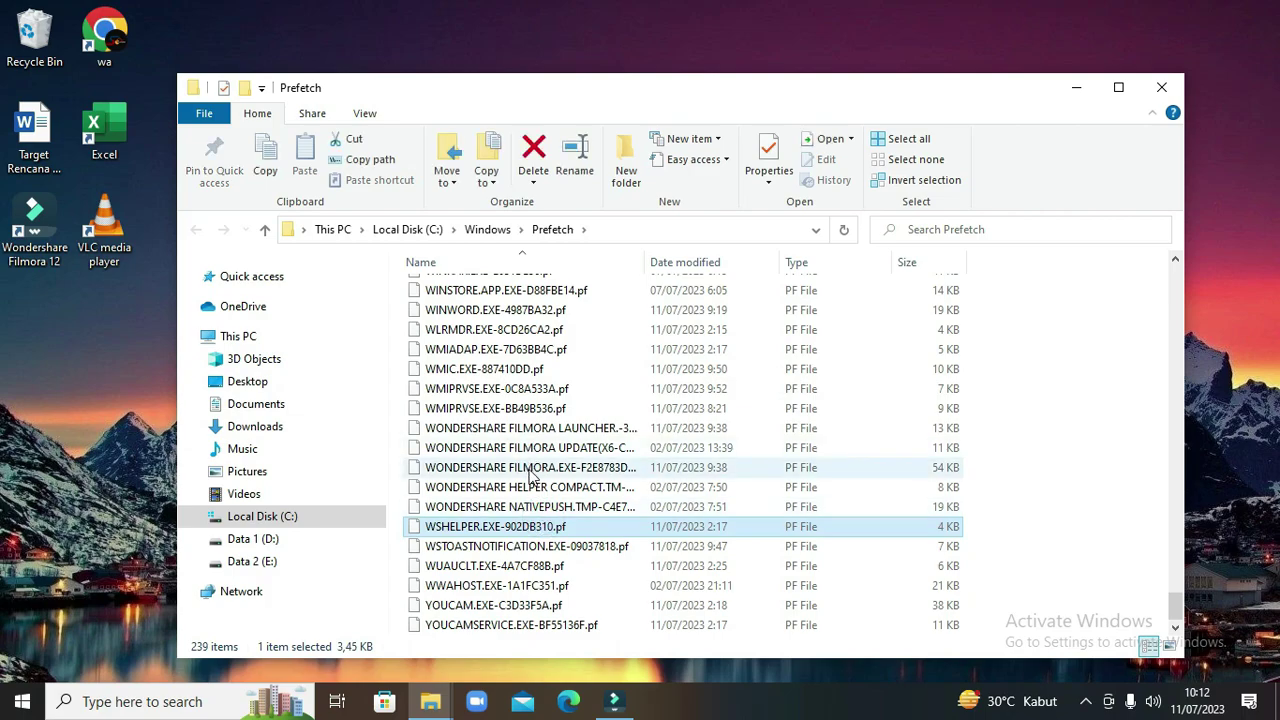
key("ctrl+a")
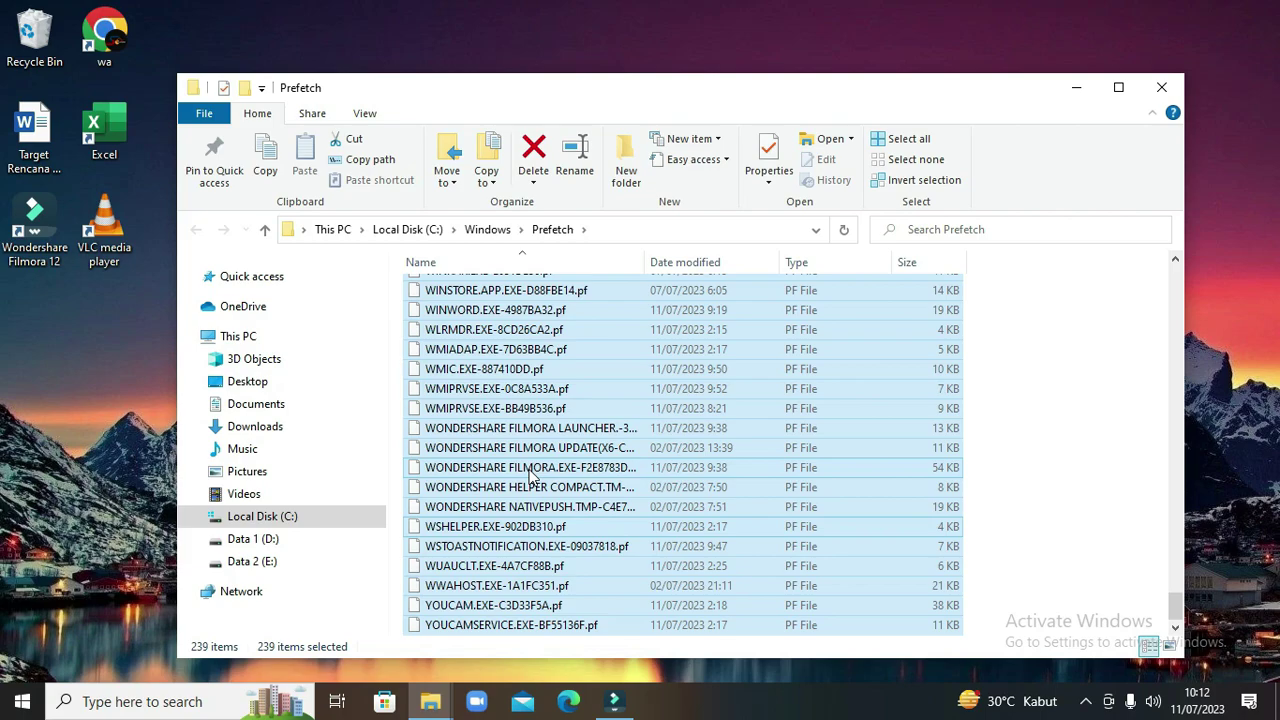
key("Delete")
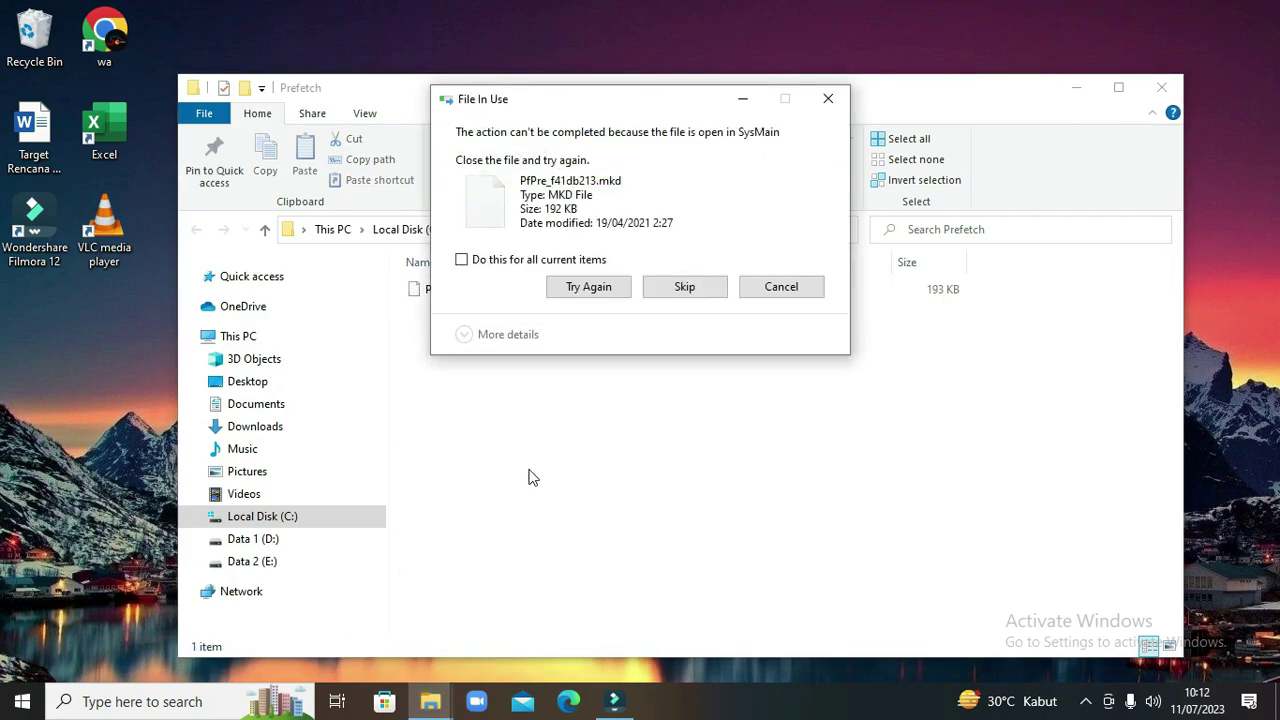
- Skip the in-use PfPre_f41db213.mkd file for all current items, and close the Prefetch folder
left_click(461, 260)
left_click(672, 289)
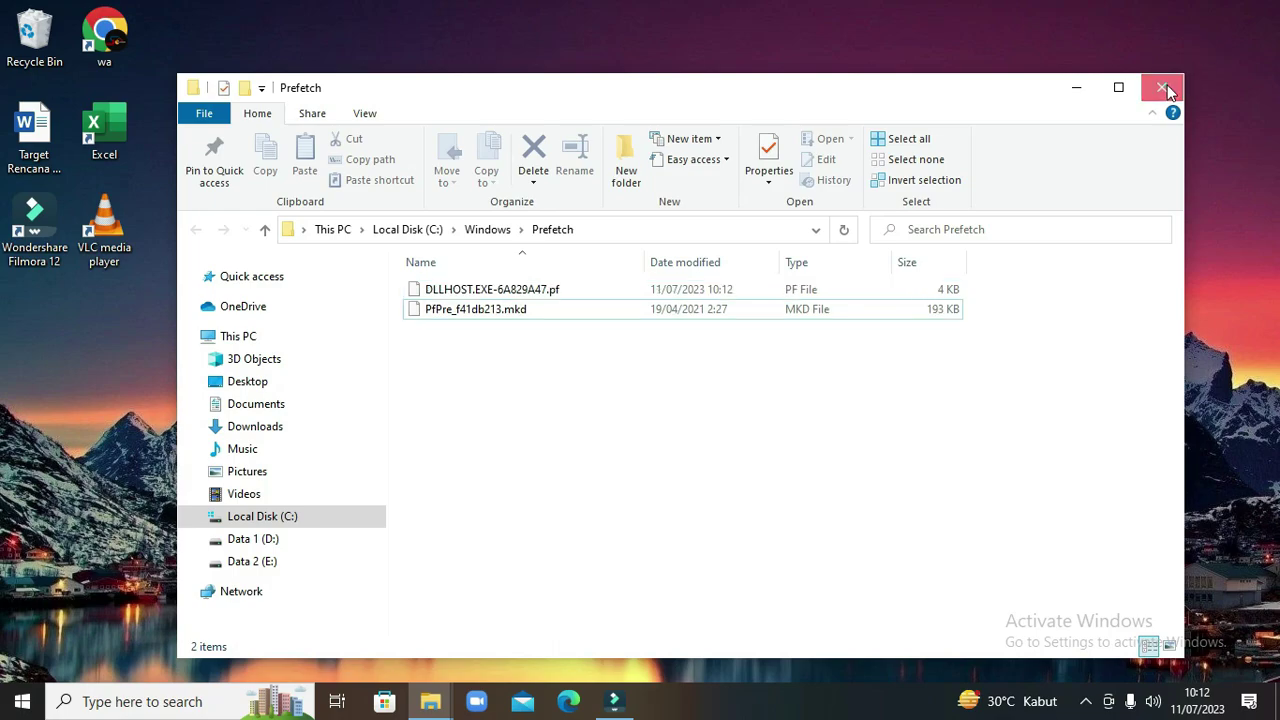
left_click(1162, 88)
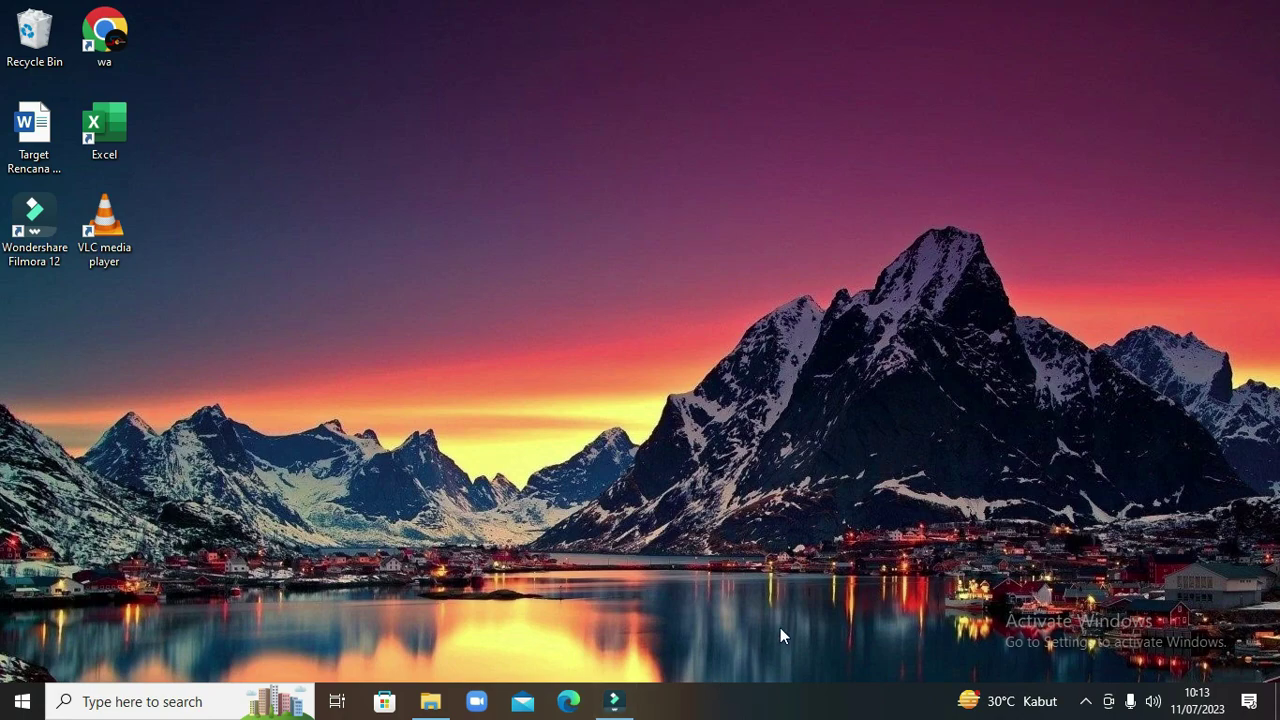
- Open Task Manager in its detailed view, show the list of startup programs and maximize the window
right_click(770, 712)
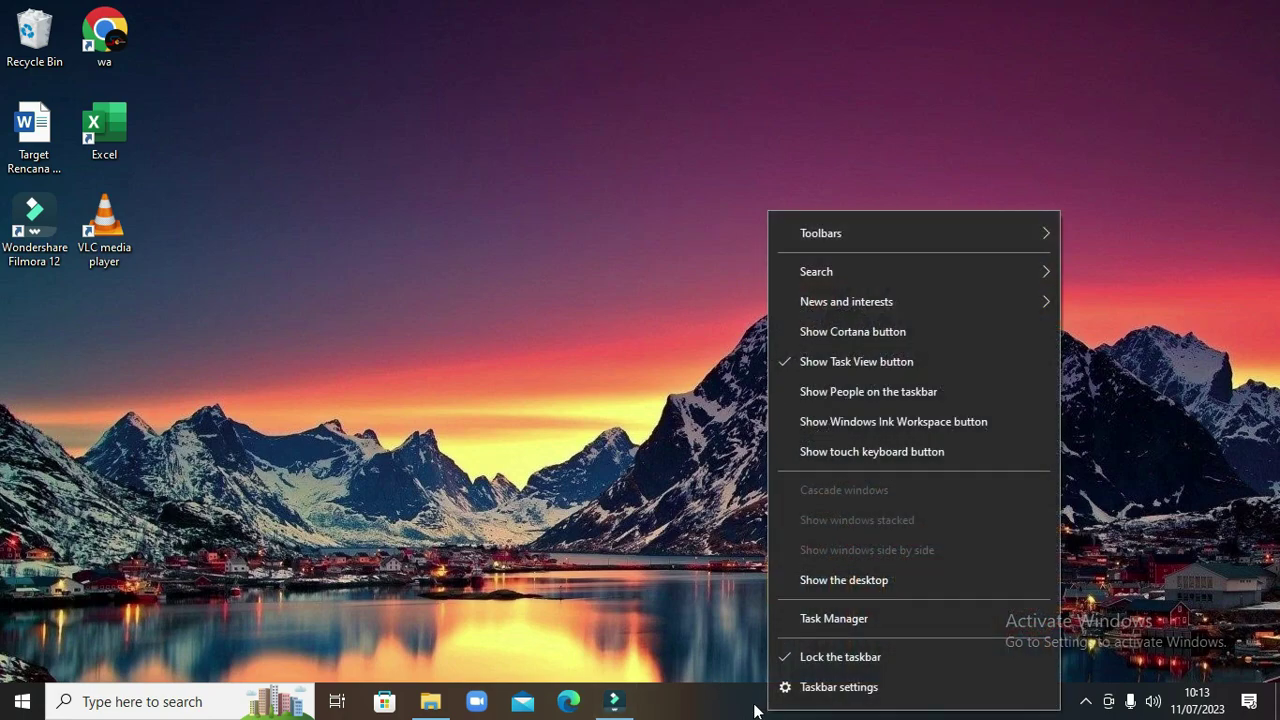
left_click(810, 619)
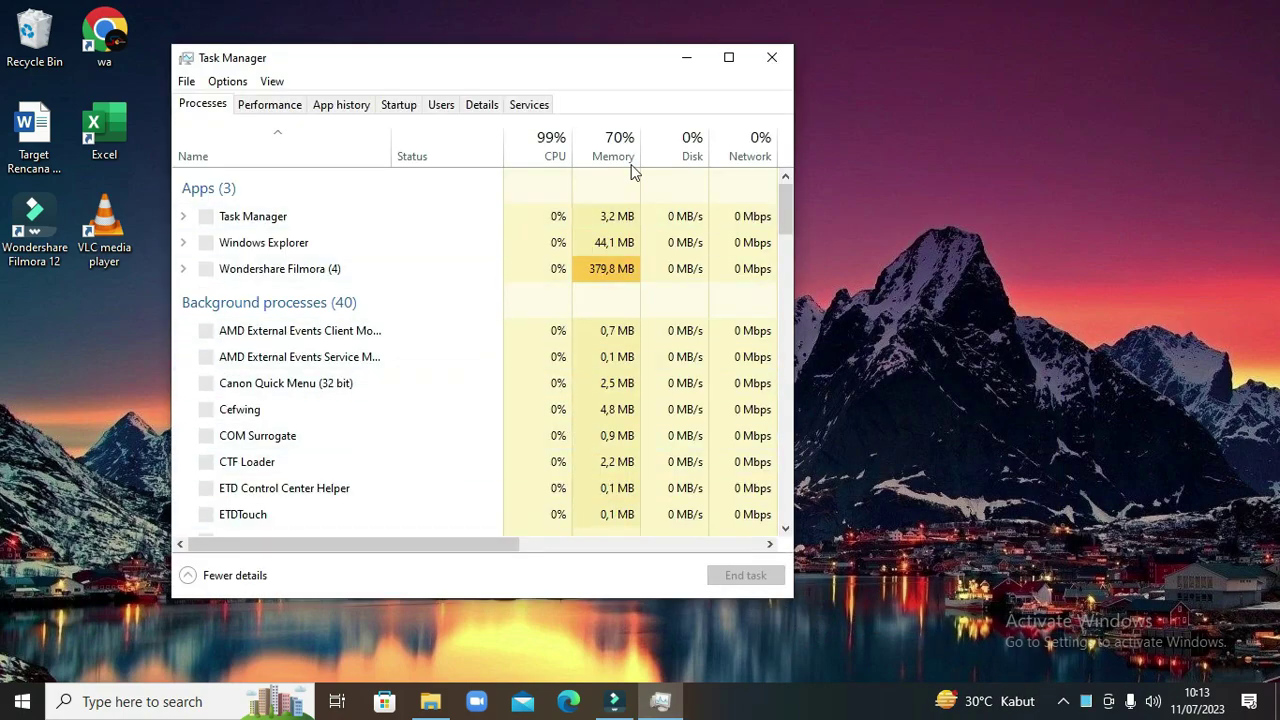
left_click(775, 59)
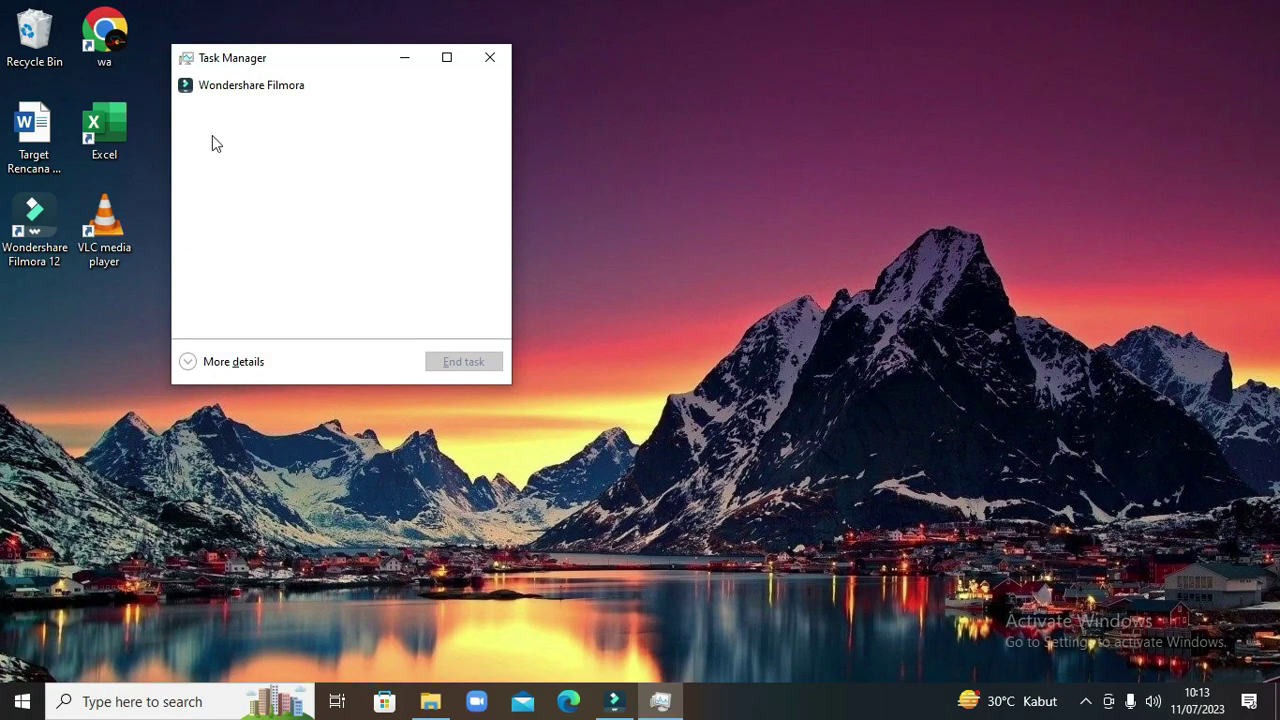
left_click(236, 365)
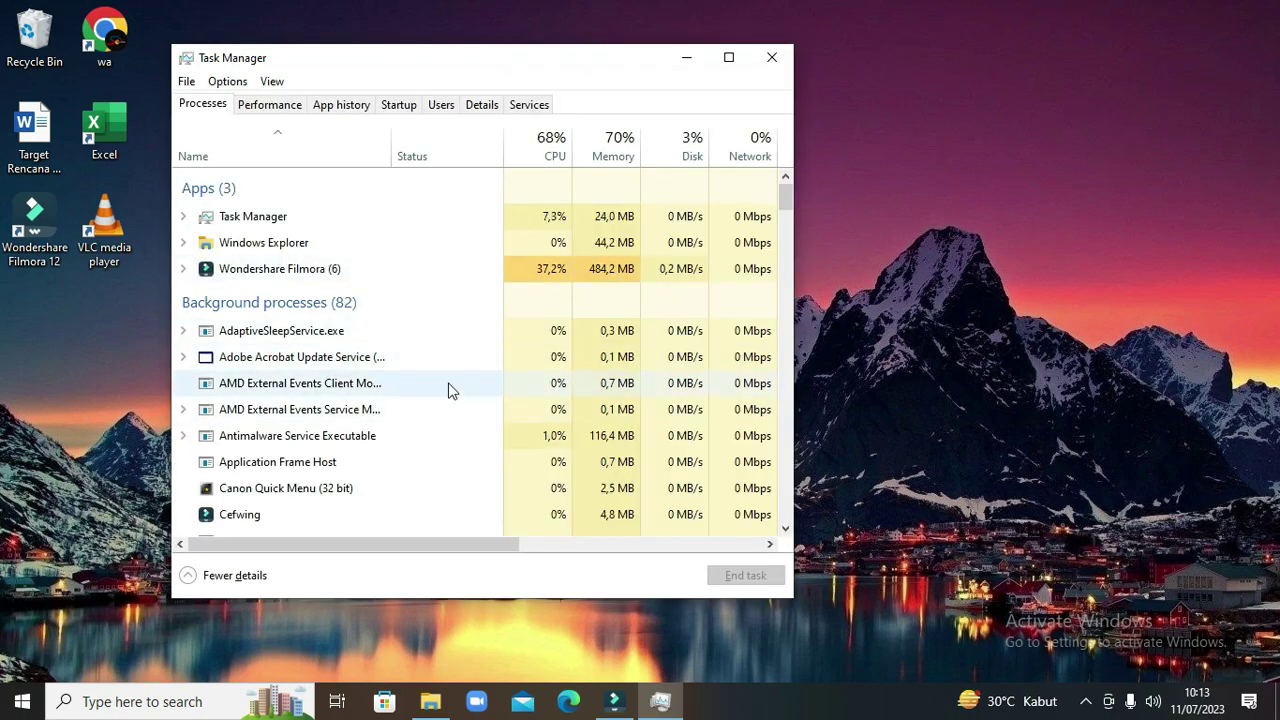
left_click(400, 108)
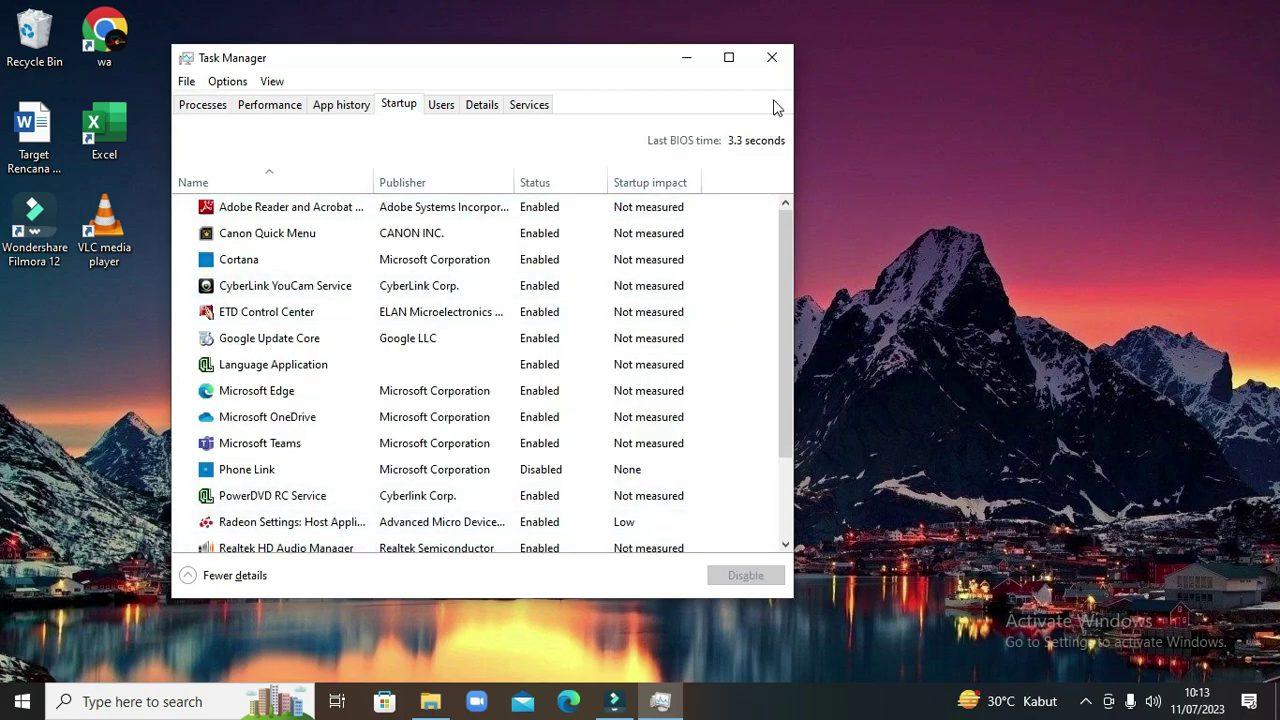
left_click(729, 57)
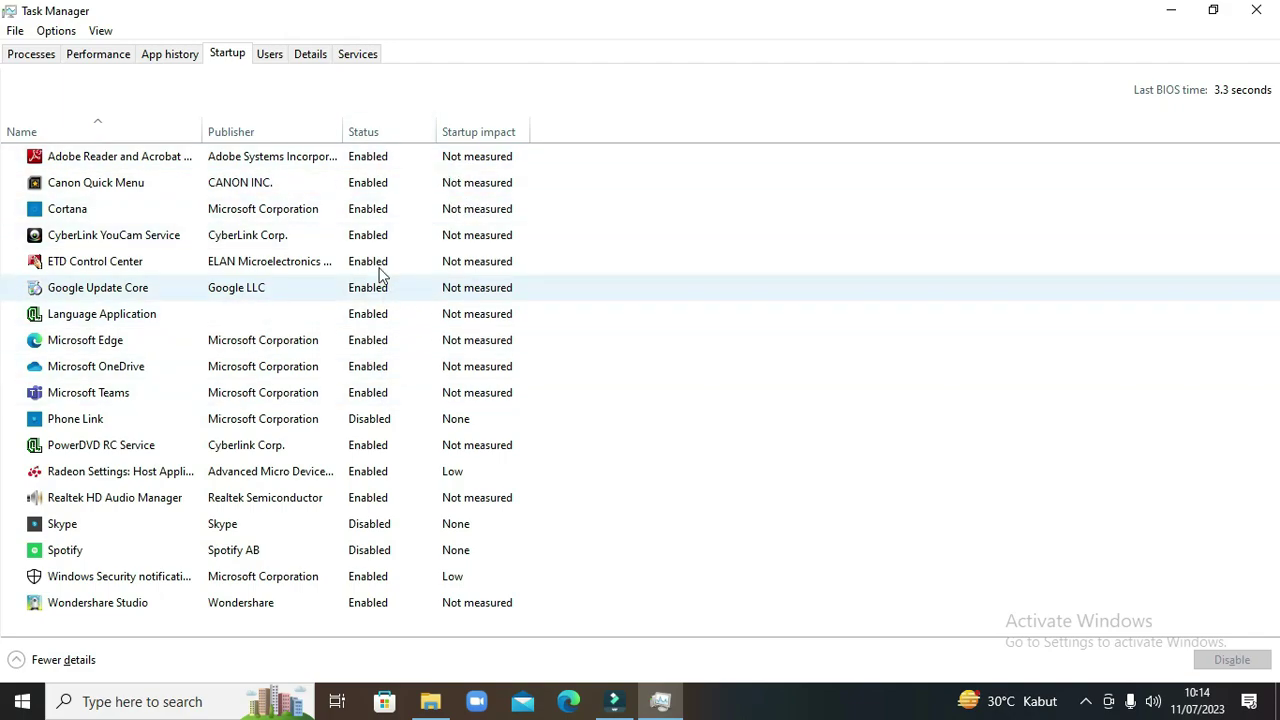
- Review the status and startup impact of the startup programs, including the options available for the Adobe Reader and Acrobat entry
mouse_move(467, 142)
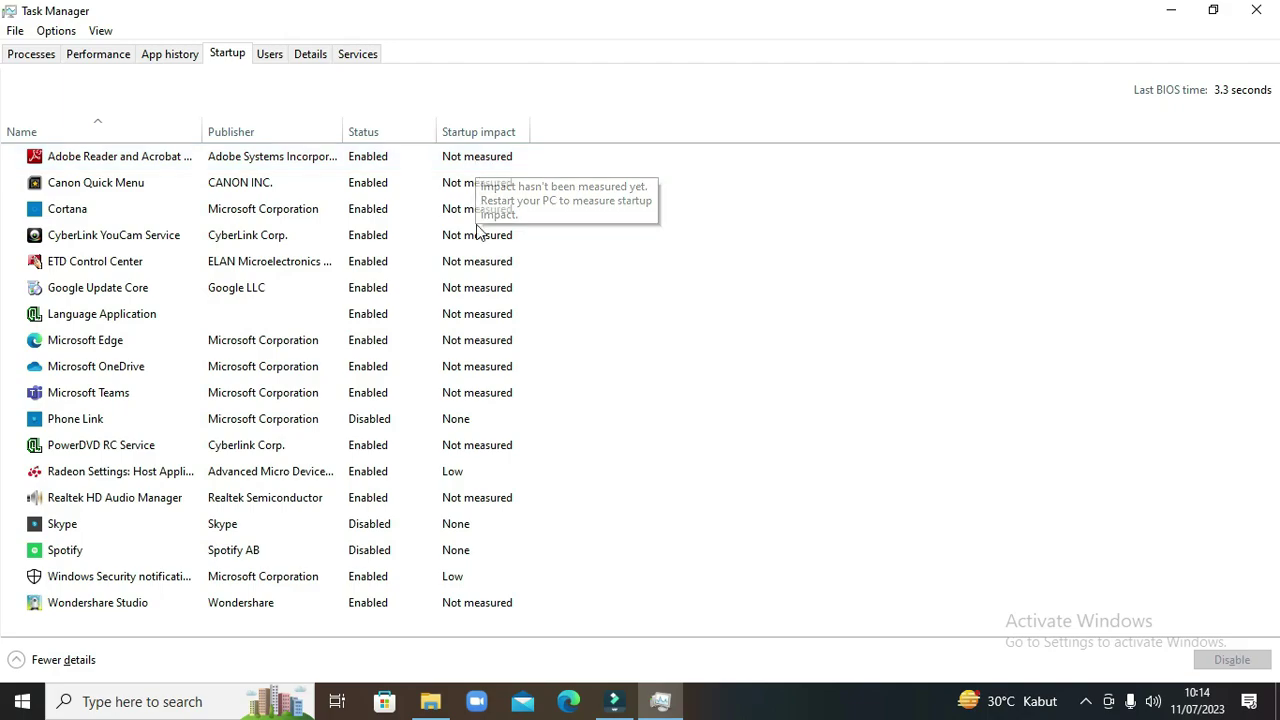
right_click(376, 164)
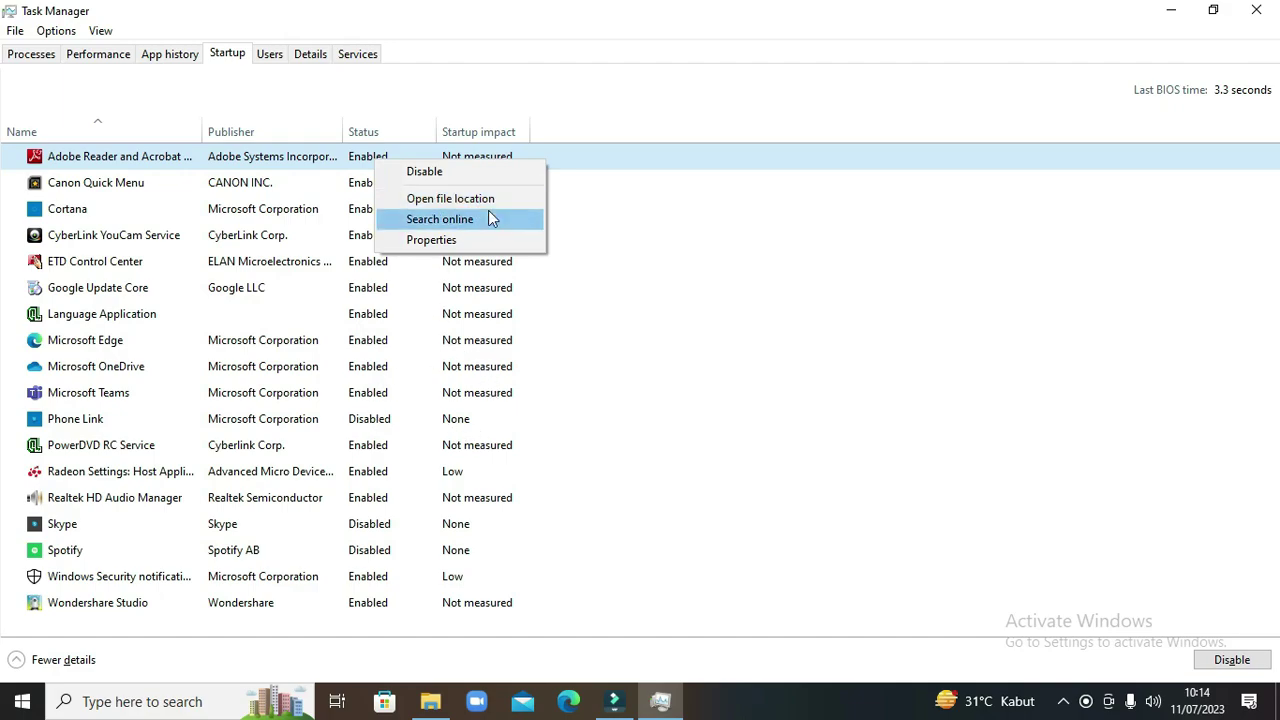
left_click(620, 203)
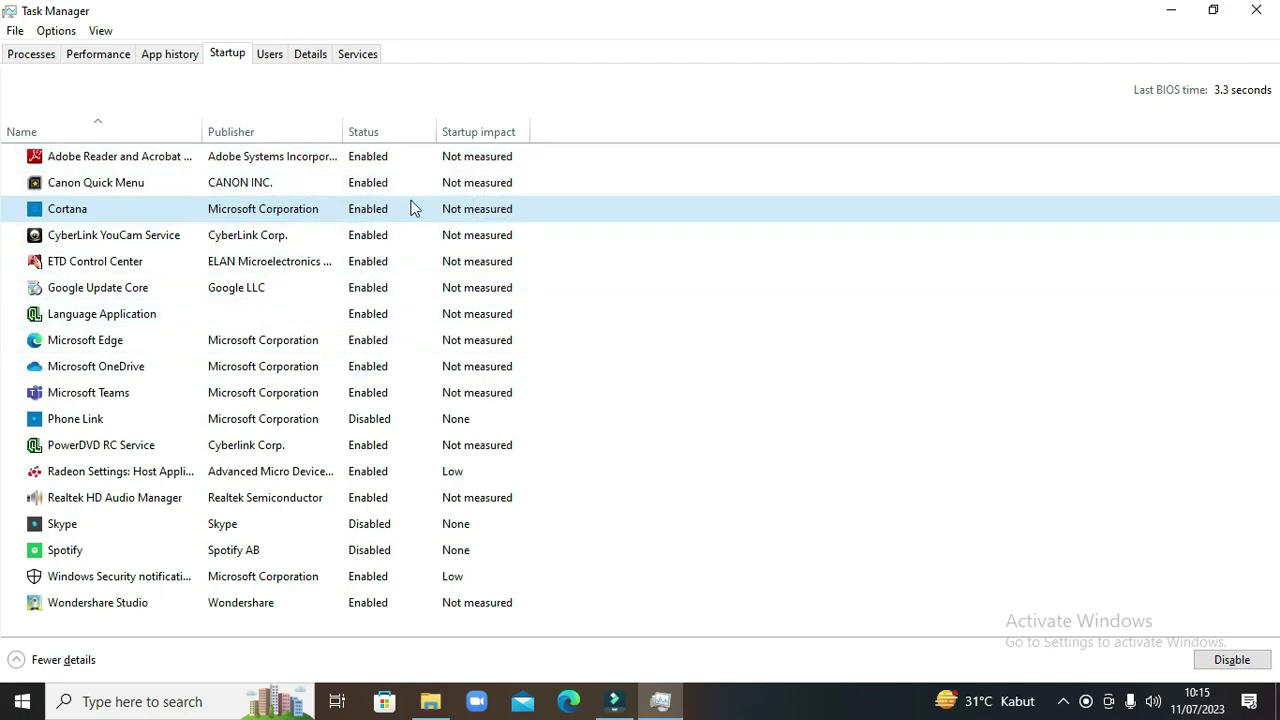
mouse_move(506, 235)
- Try to end the Antimalware Service Executable background process in the list of running processes
left_click(46, 57)
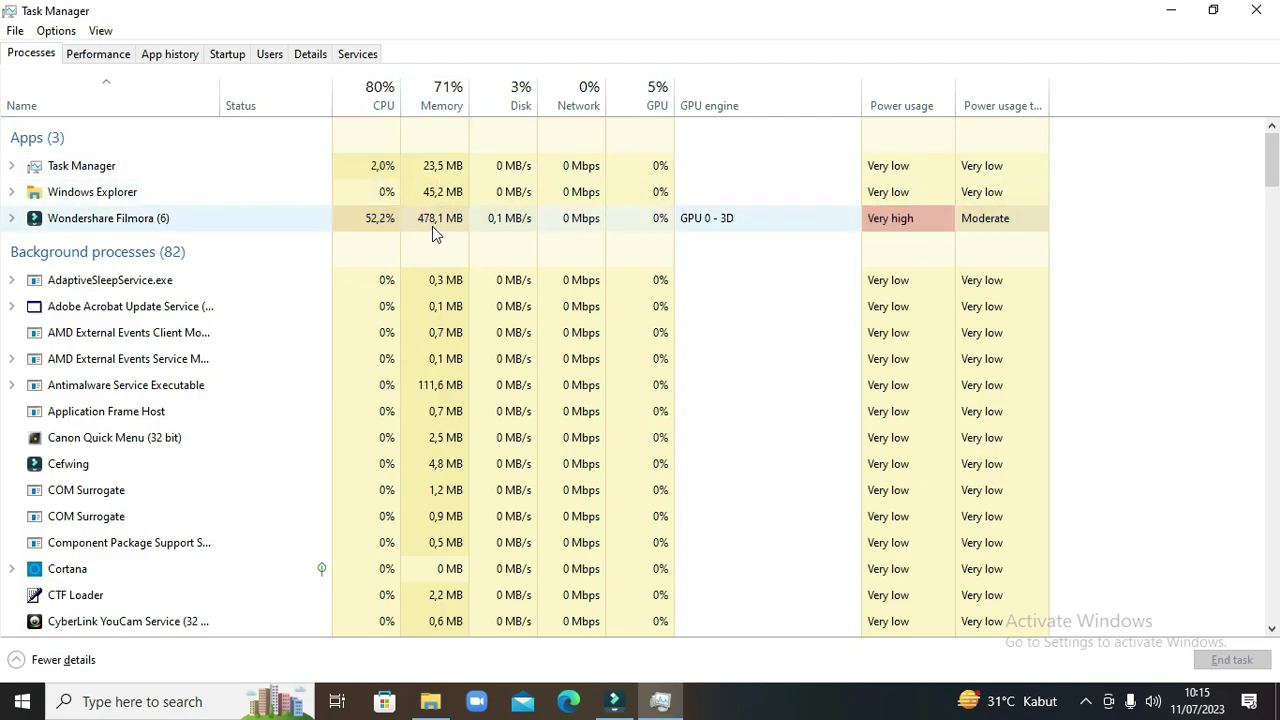
scroll(455, 380, "down", 1)
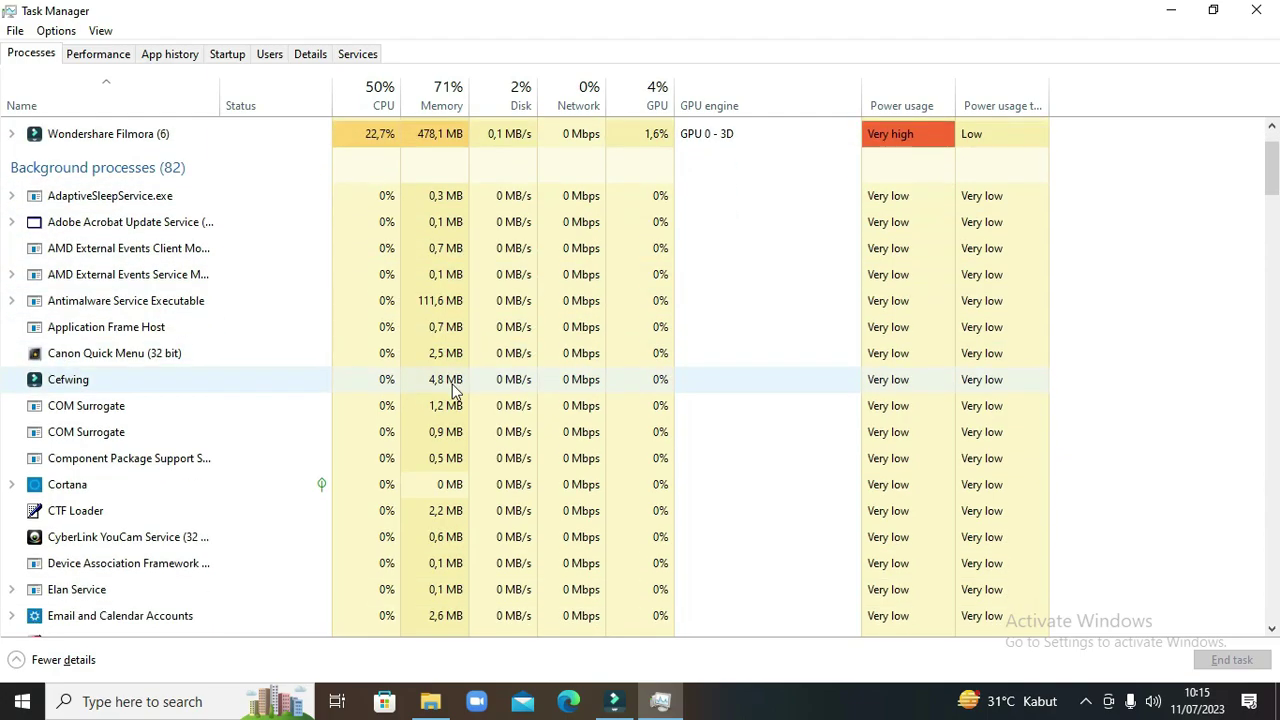
scroll(452, 390, "up", 1)
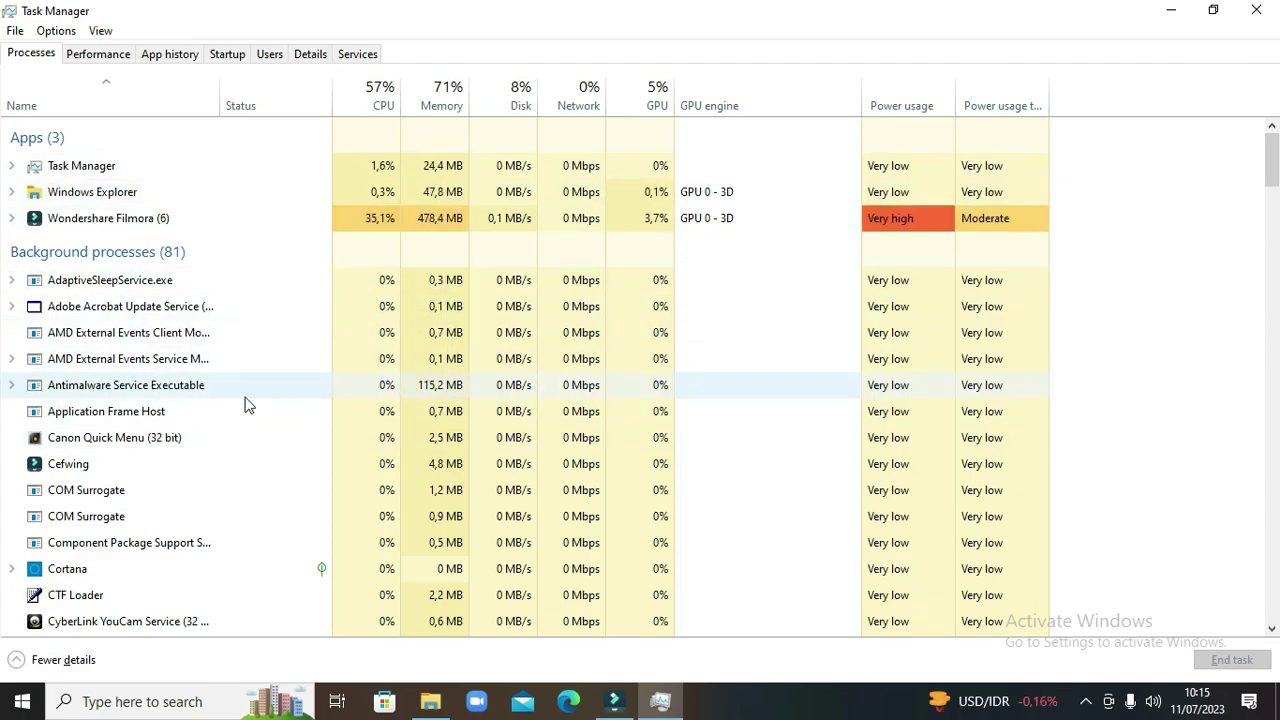
right_click(446, 392)
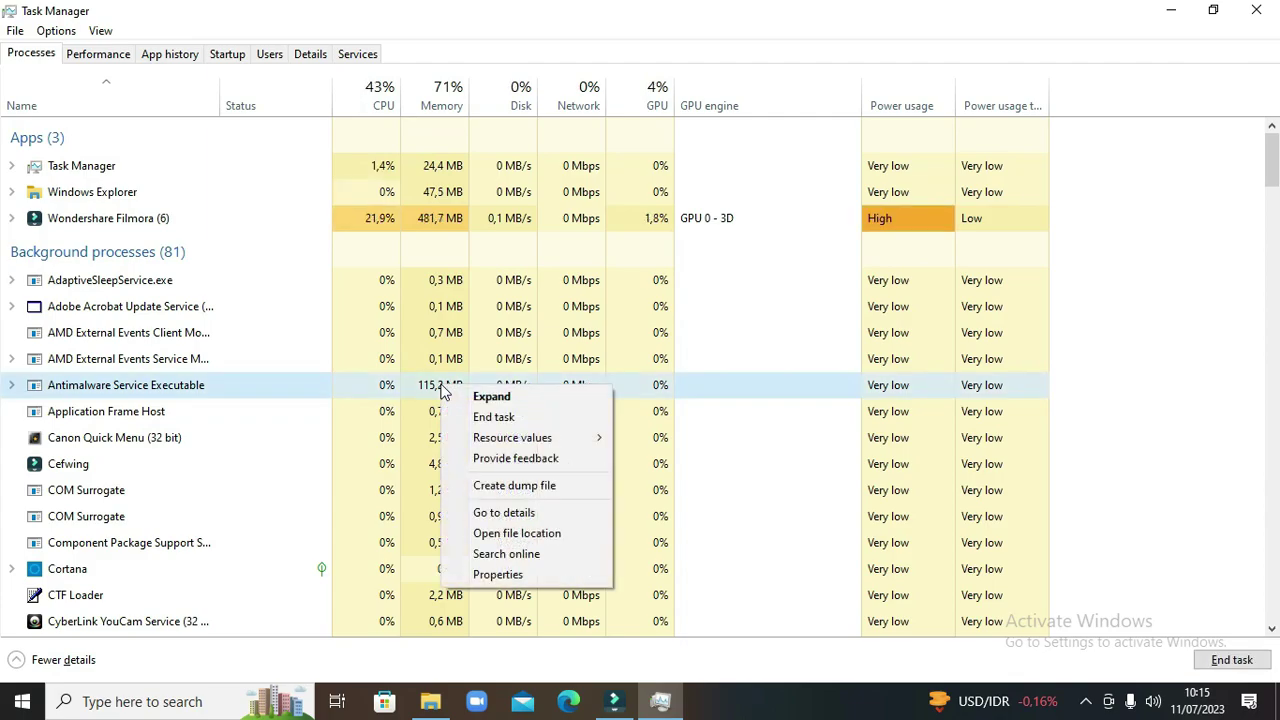
left_click(502, 420)
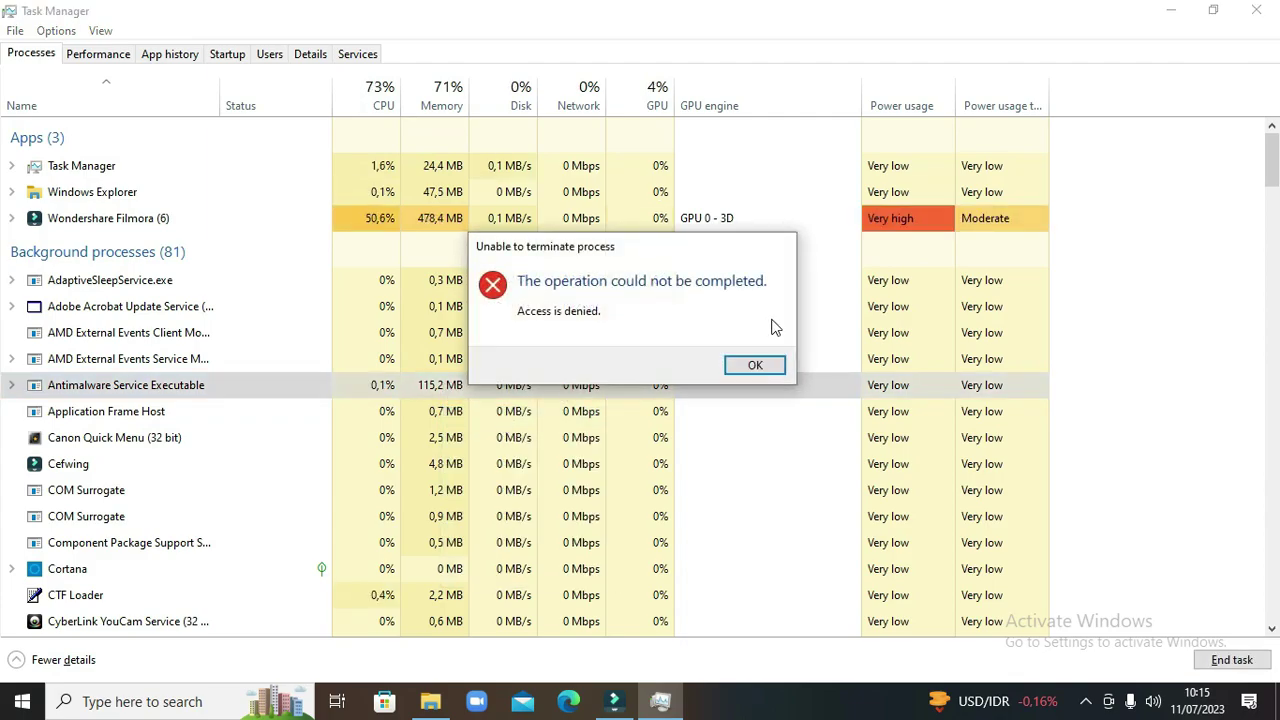
left_click(752, 366)
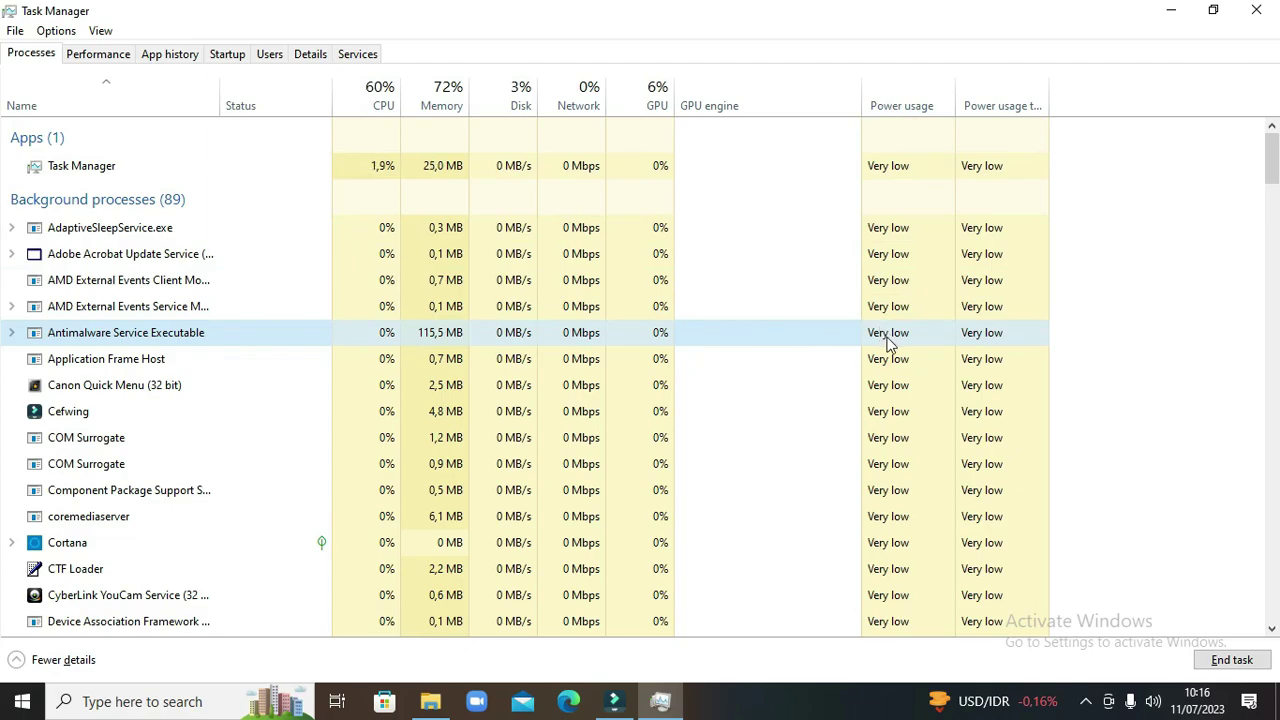
- Examine the running background processes for their memory and power usage
scroll(888, 341, "down", 3)
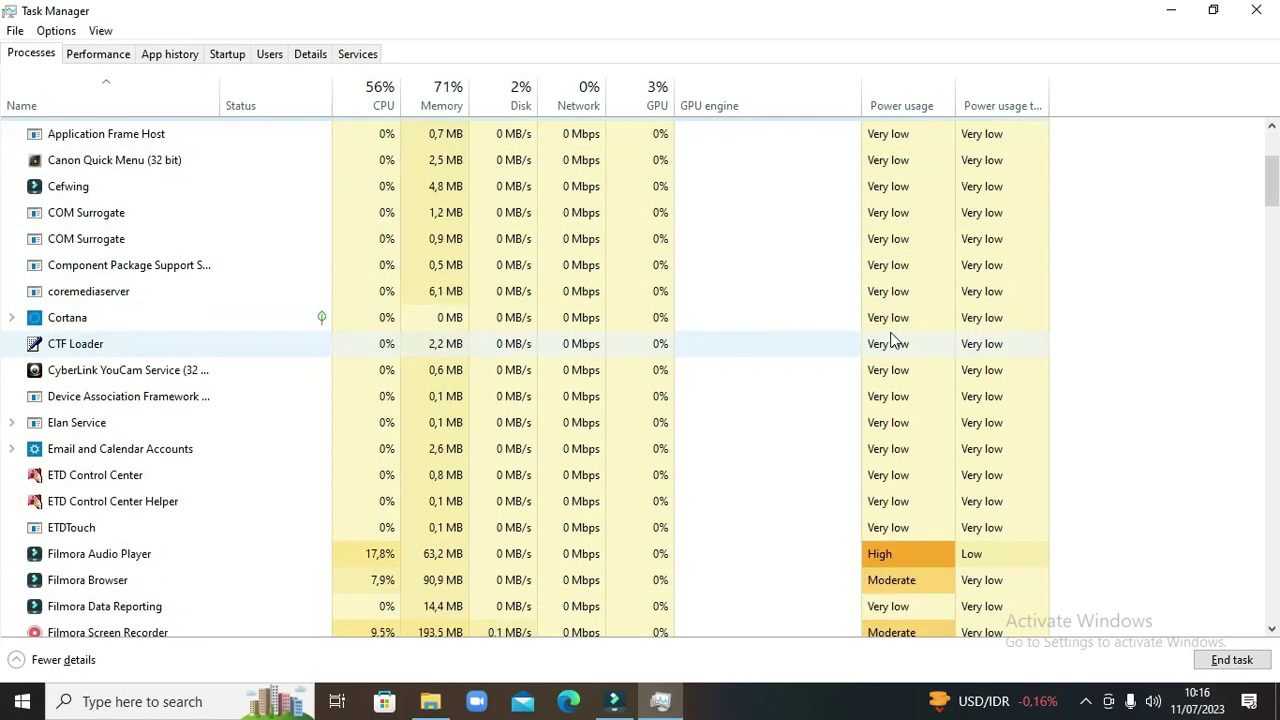
scroll(893, 340, "down", 2)
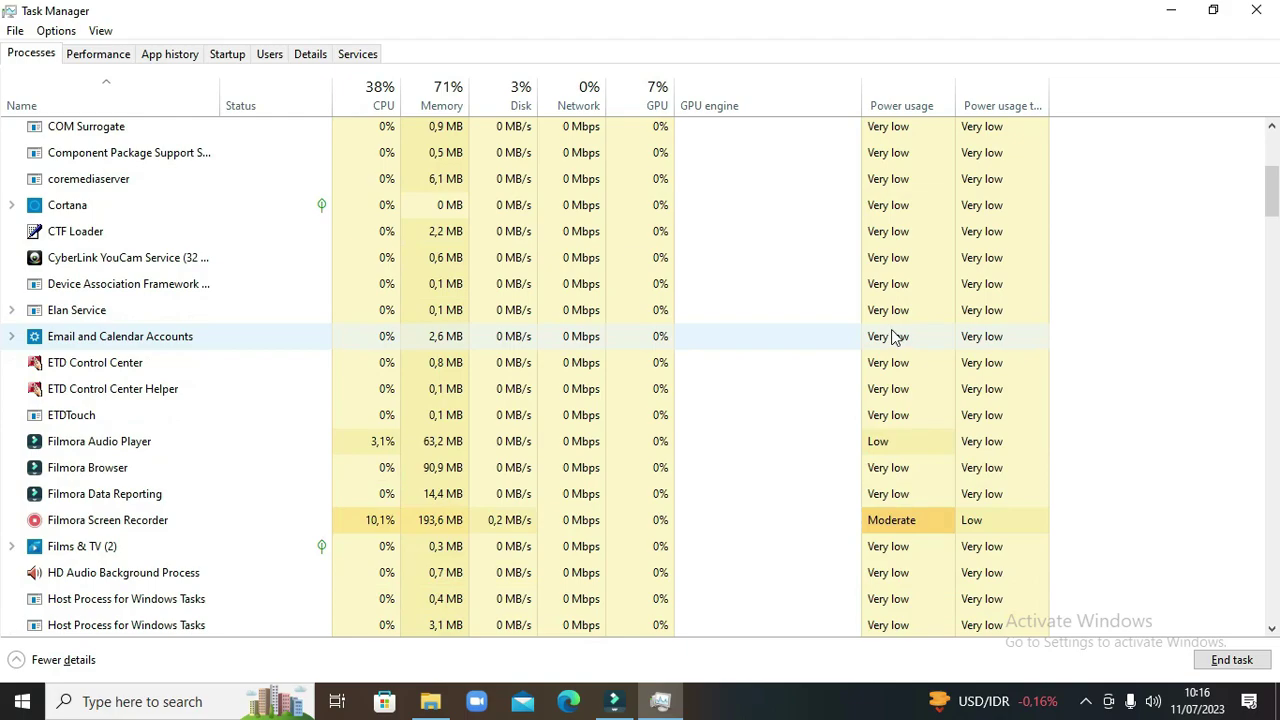
scroll(894, 335, "down", 3)
scroll(896, 325, "down", 1)
scroll(903, 334, "up", 7)
scroll(913, 290, "down", 2)
scroll(912, 292, "up", 4)
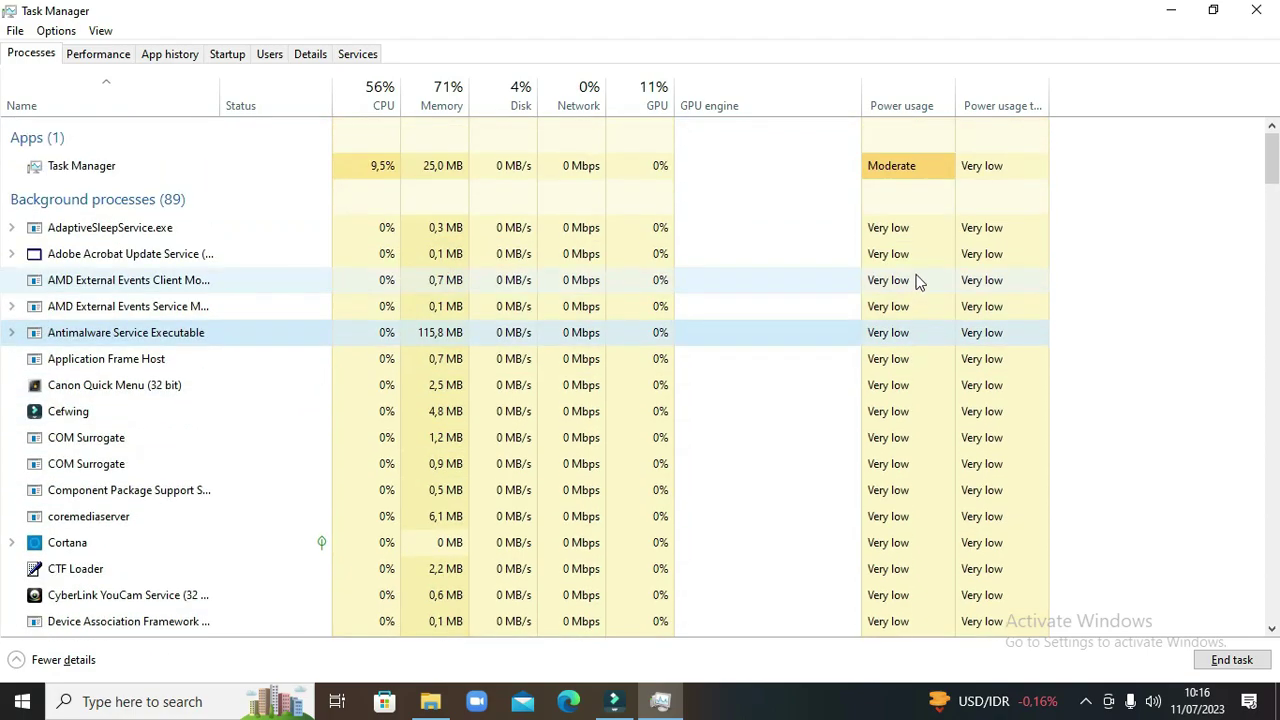
- End the first Microsoft Edge task listed under the background processes
scroll(918, 282, "down", 5)
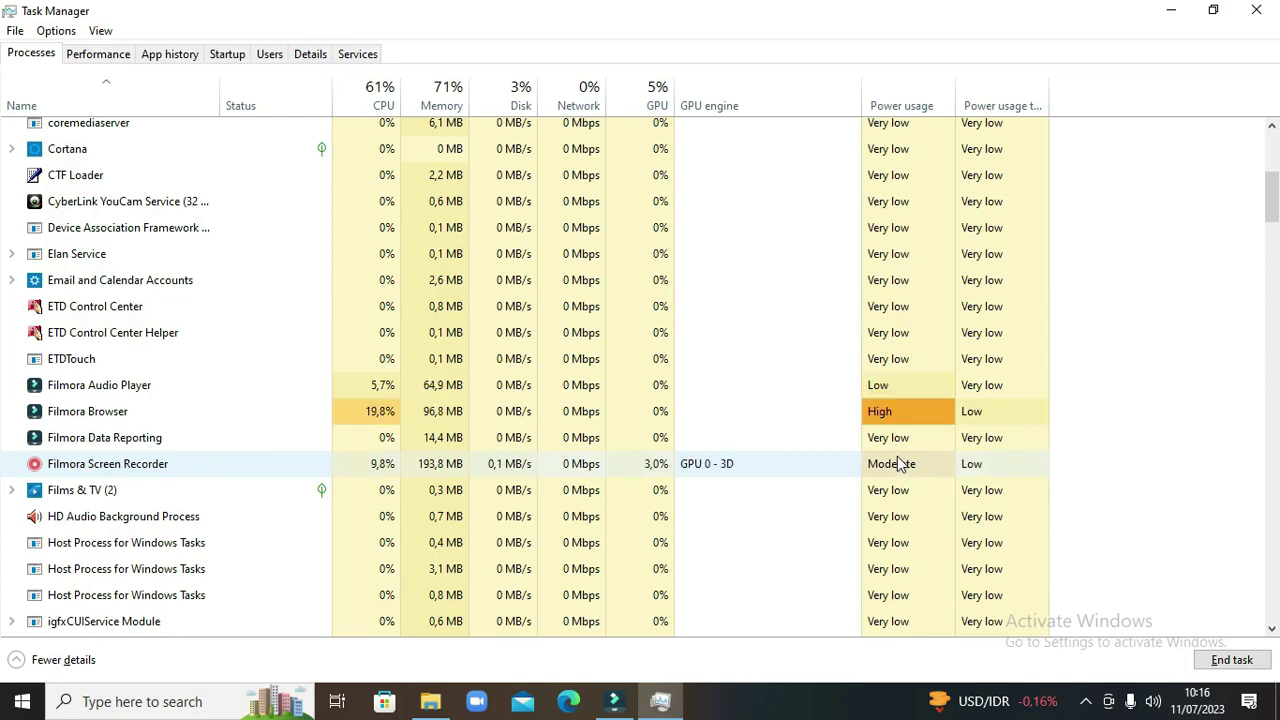
scroll(898, 464, "down", 5)
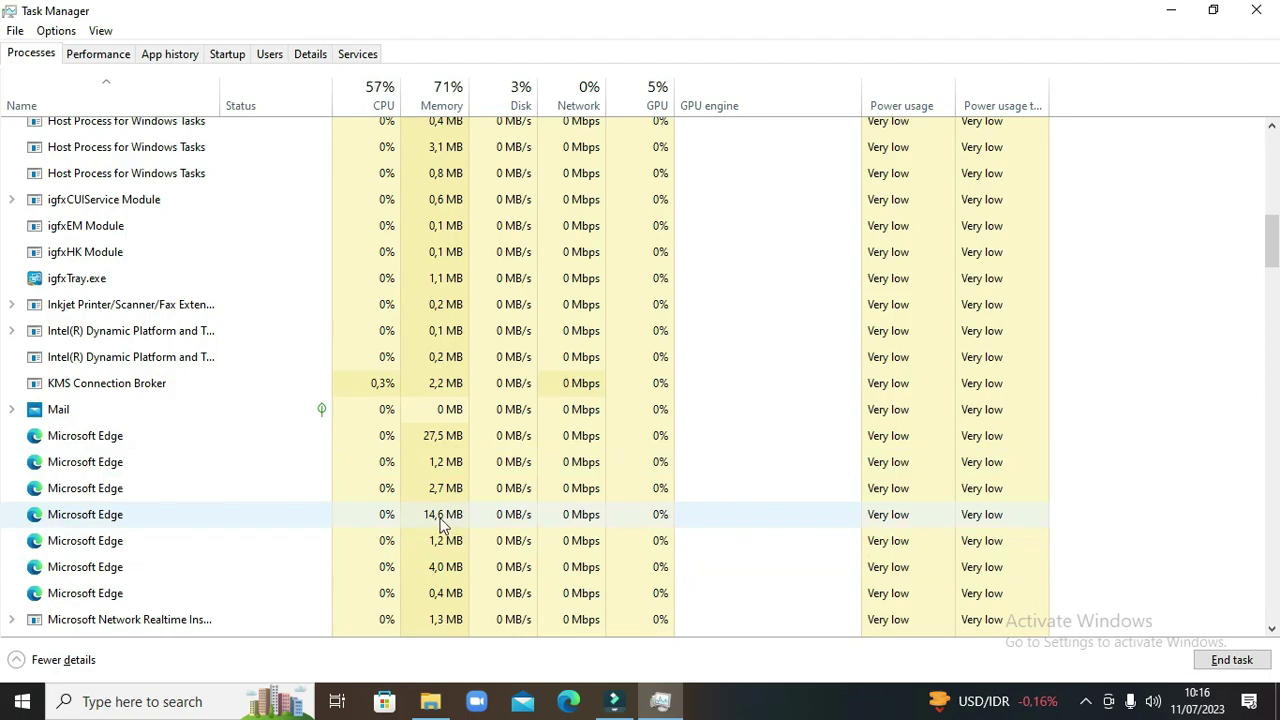
right_click(442, 443)
left_click(487, 452)
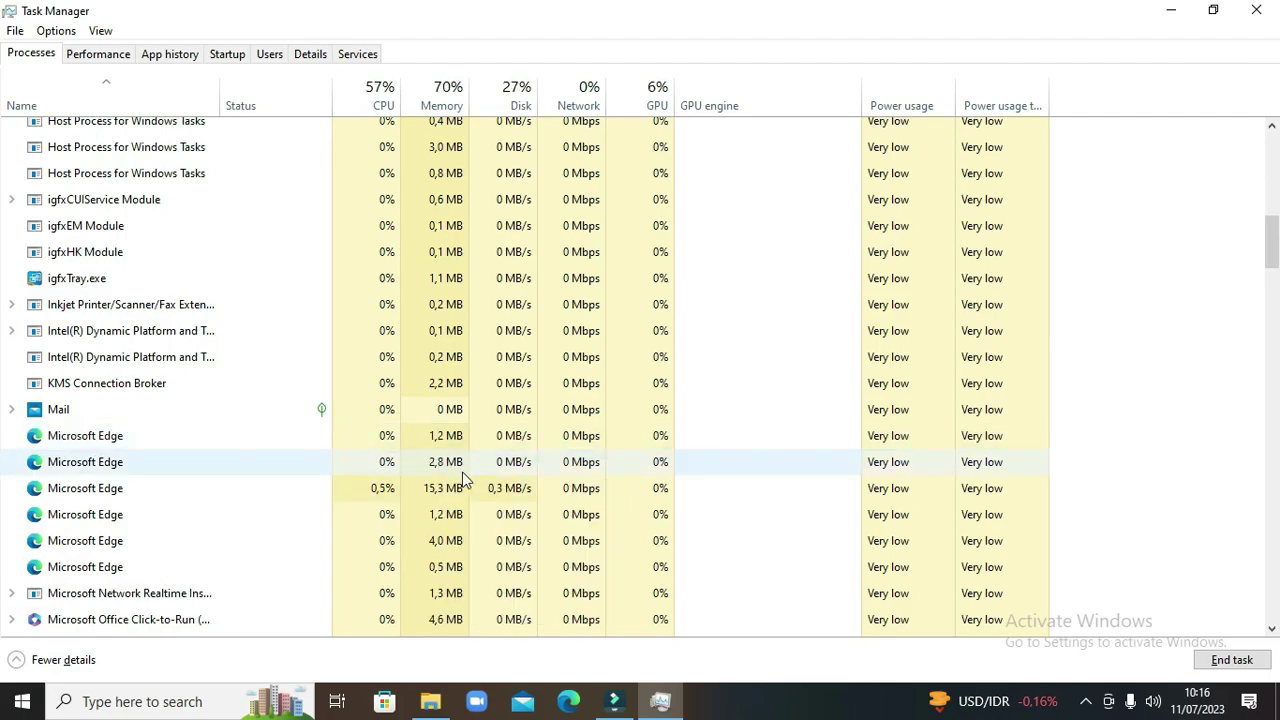
- End the Microsoft Software Protection background process, and close Task Manager
scroll(450, 497, "down", 1)
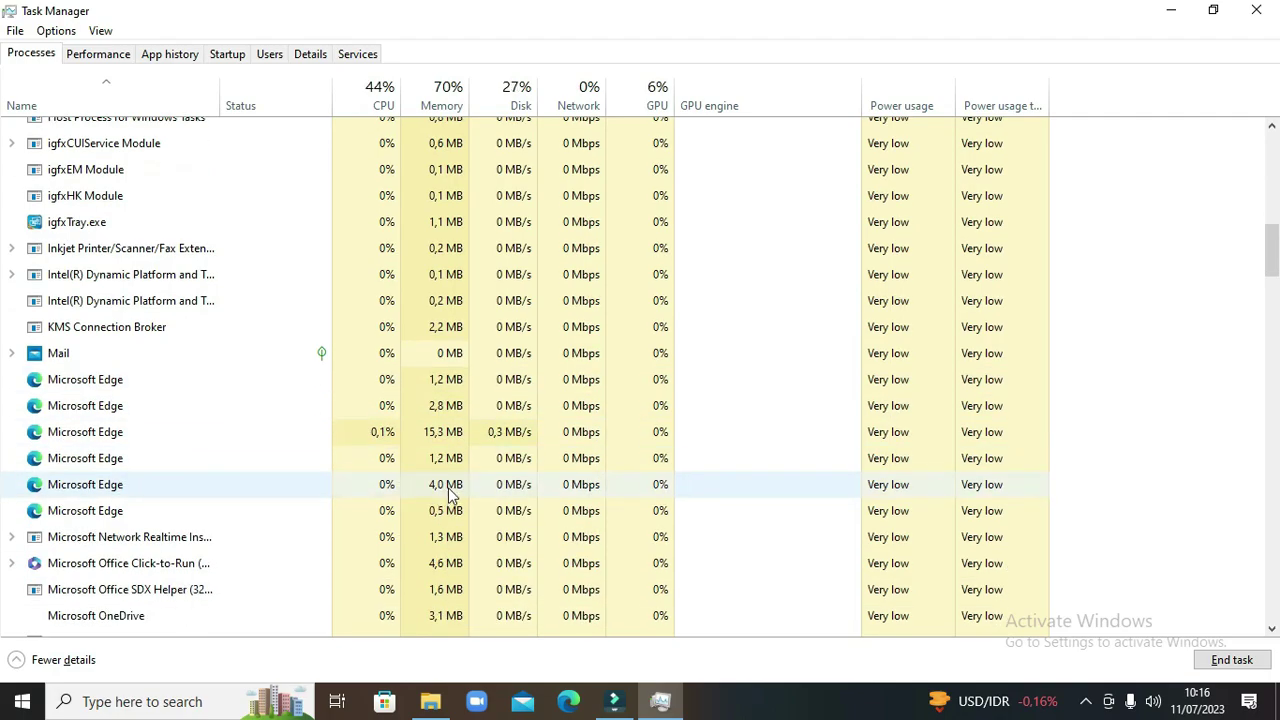
scroll(450, 490, "down", 5)
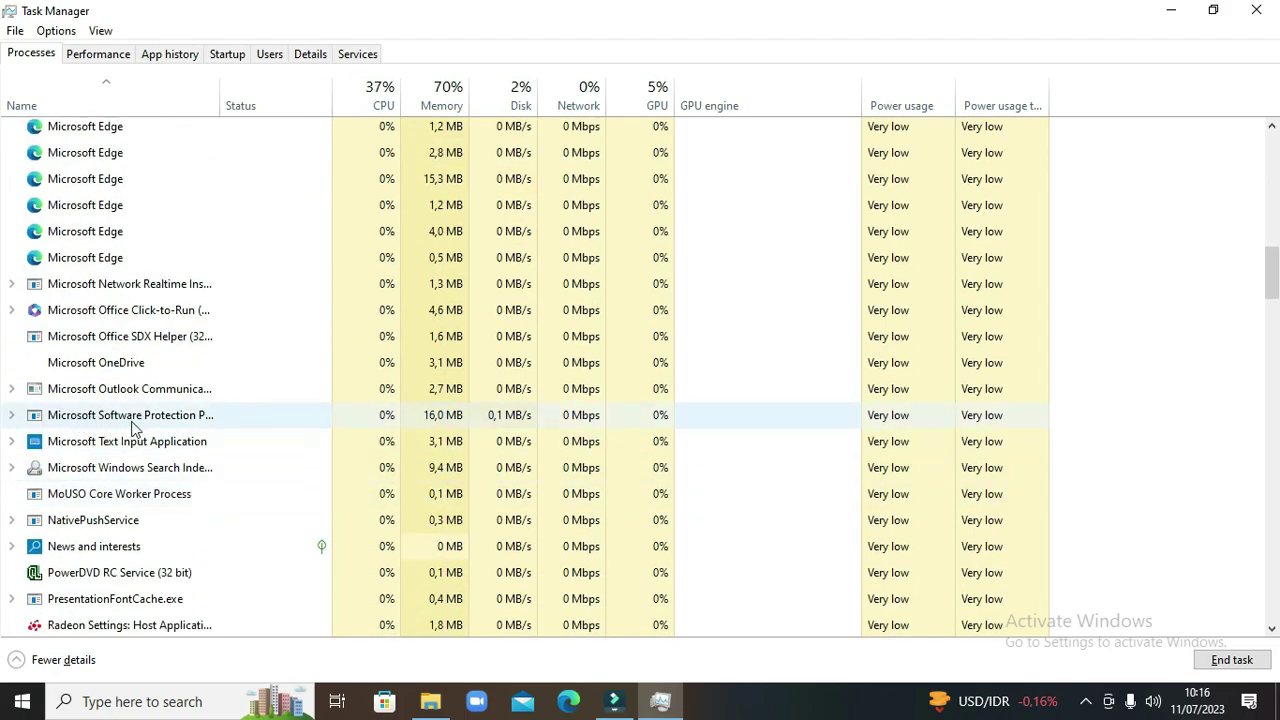
right_click(445, 422)
left_click(492, 449)
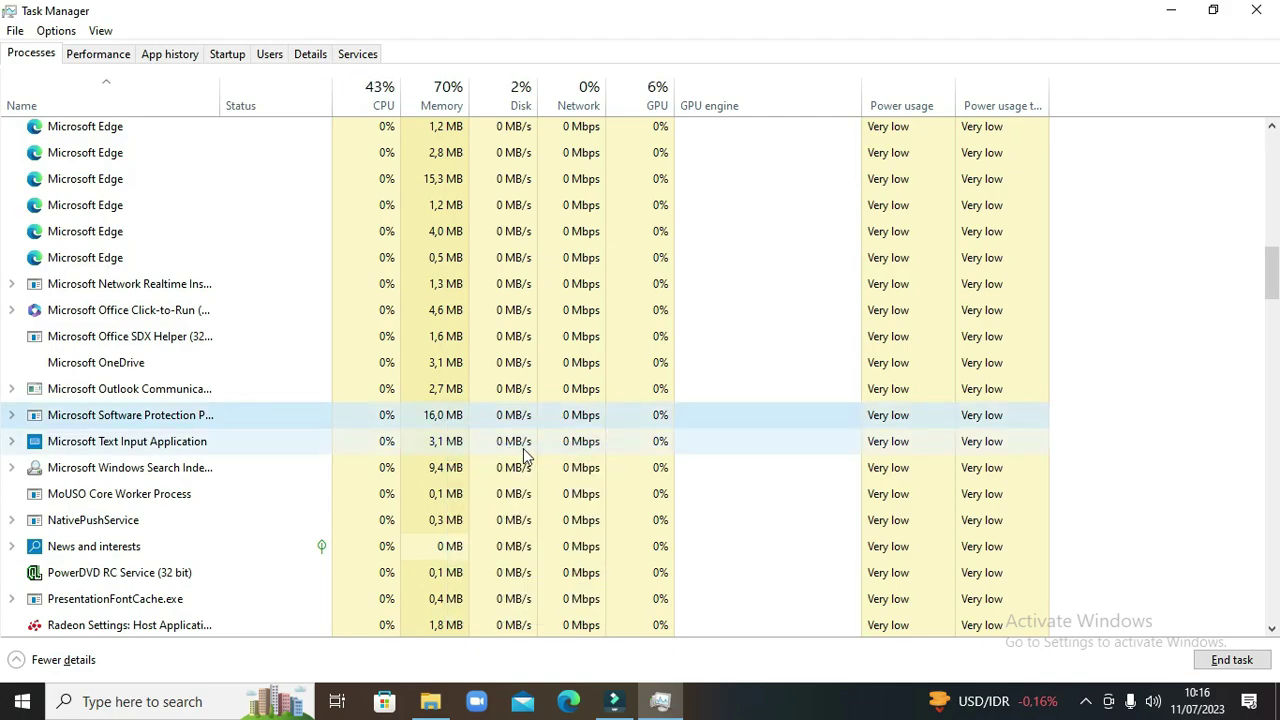
scroll(523, 452, "down", 1)
scroll(451, 365, "down", 1)
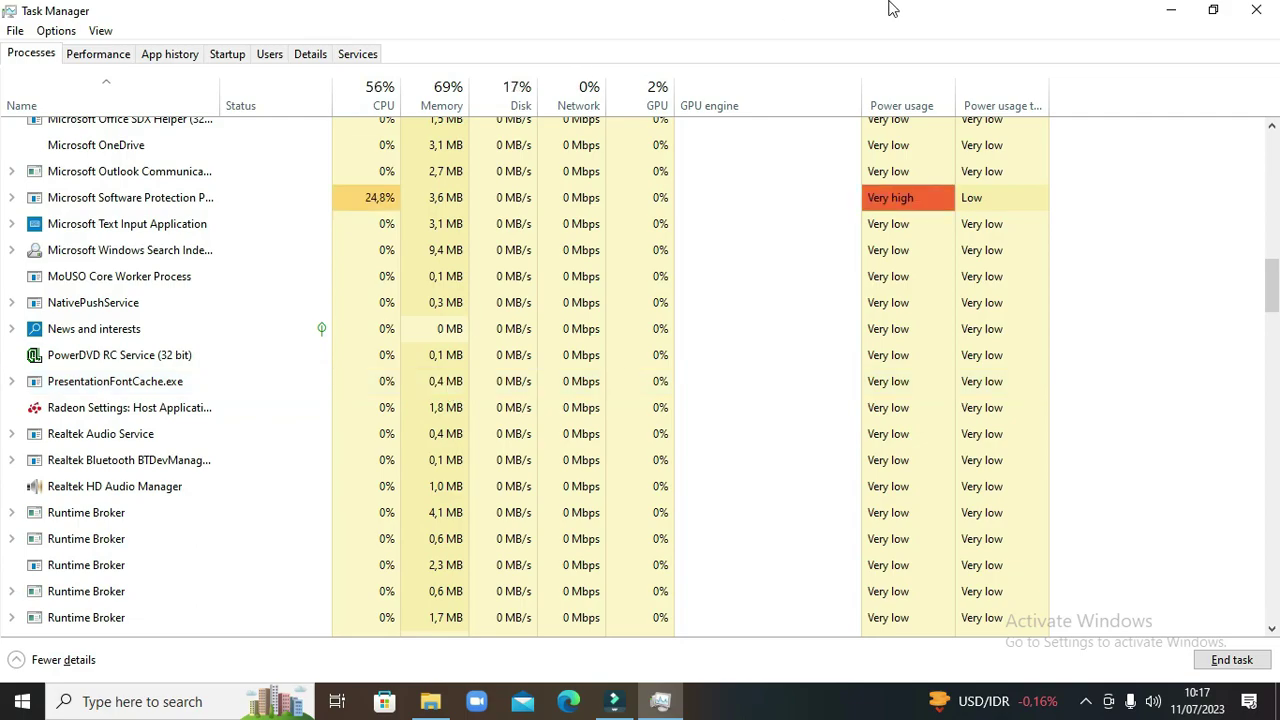
left_click(1275, 12)
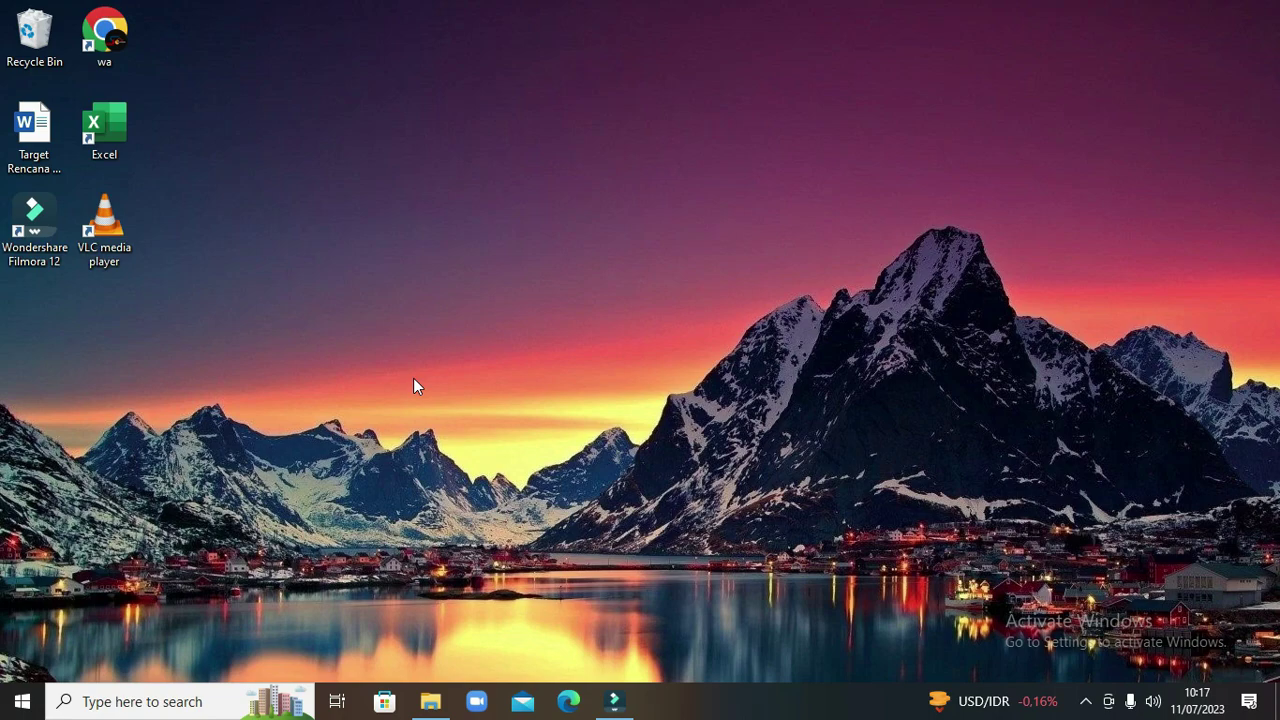
- Open Internet Properties with the Run command "inetcpl.cpl" and enable Delete browsing history on exit
key("super+r")
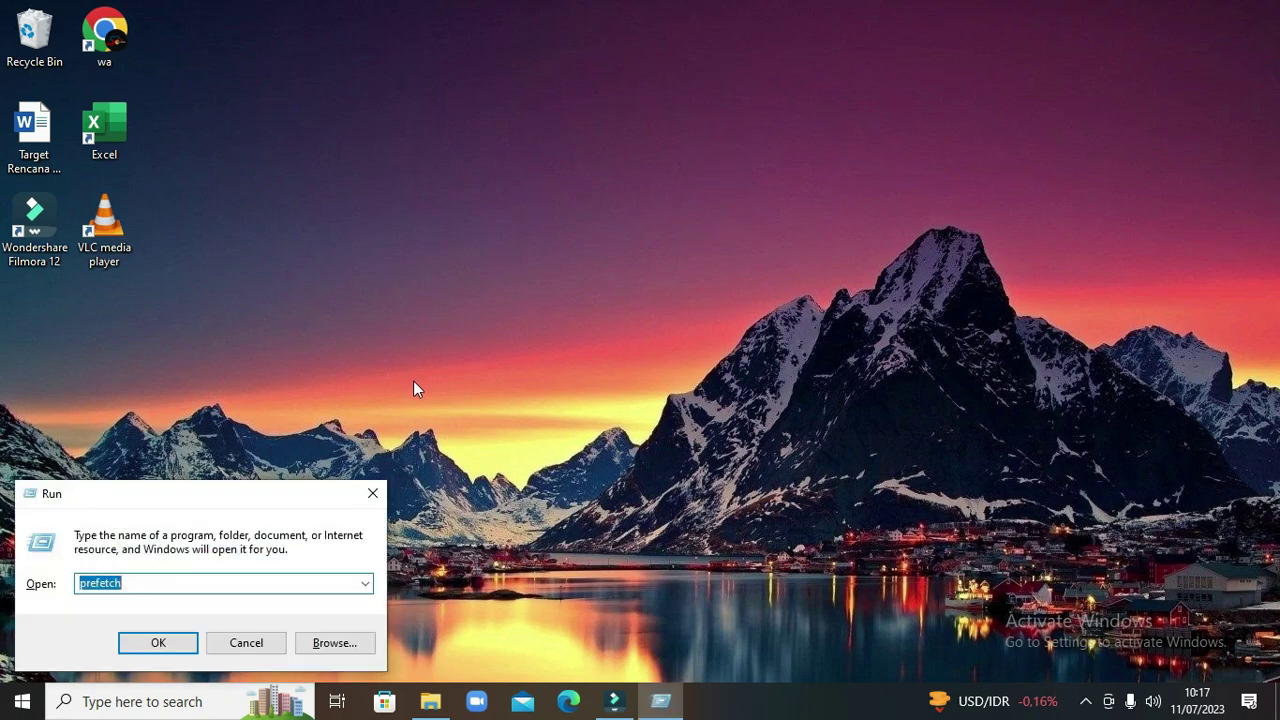
left_click(126, 588)
double_click(126, 588)
key("BackSpace")
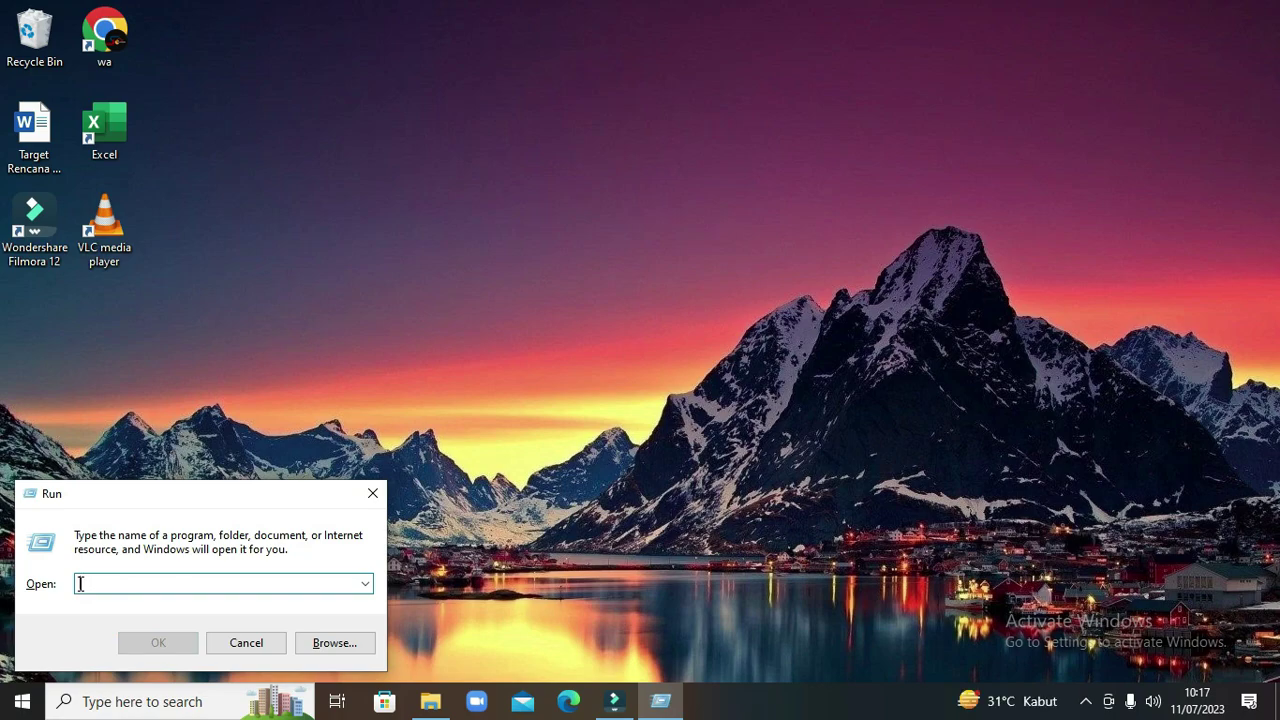
type("inet")
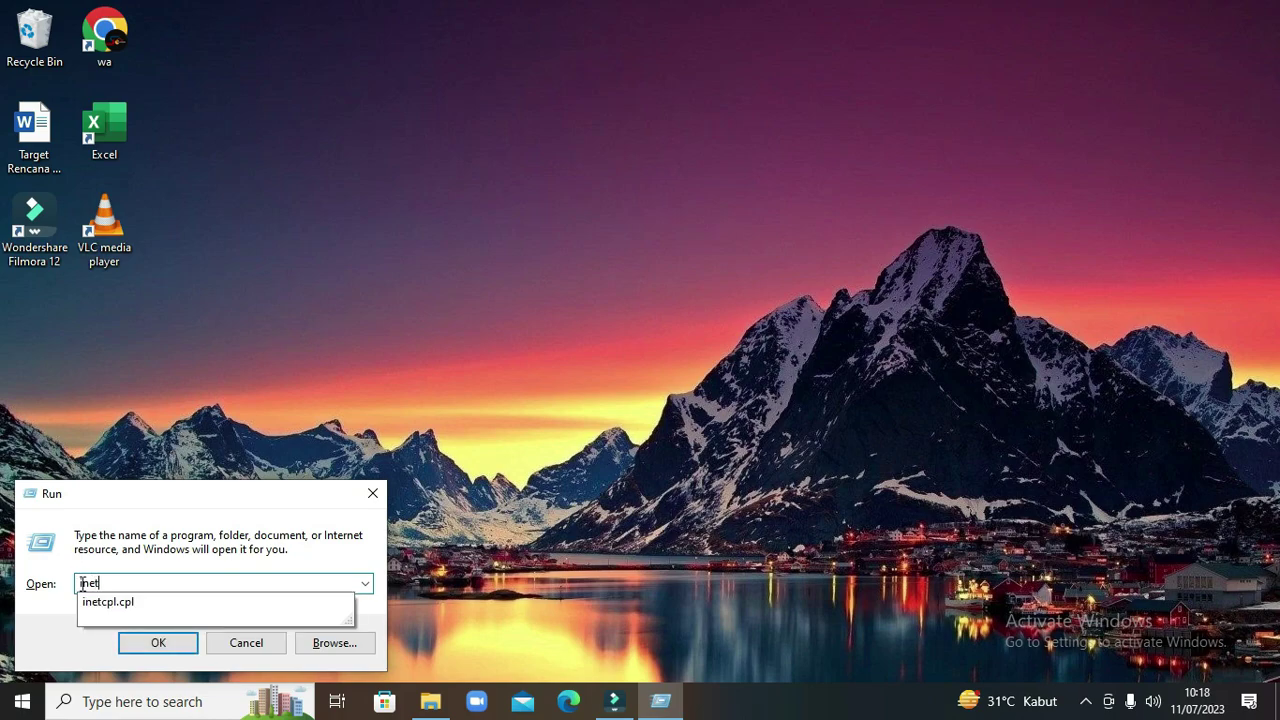
type("cpl.cpl")
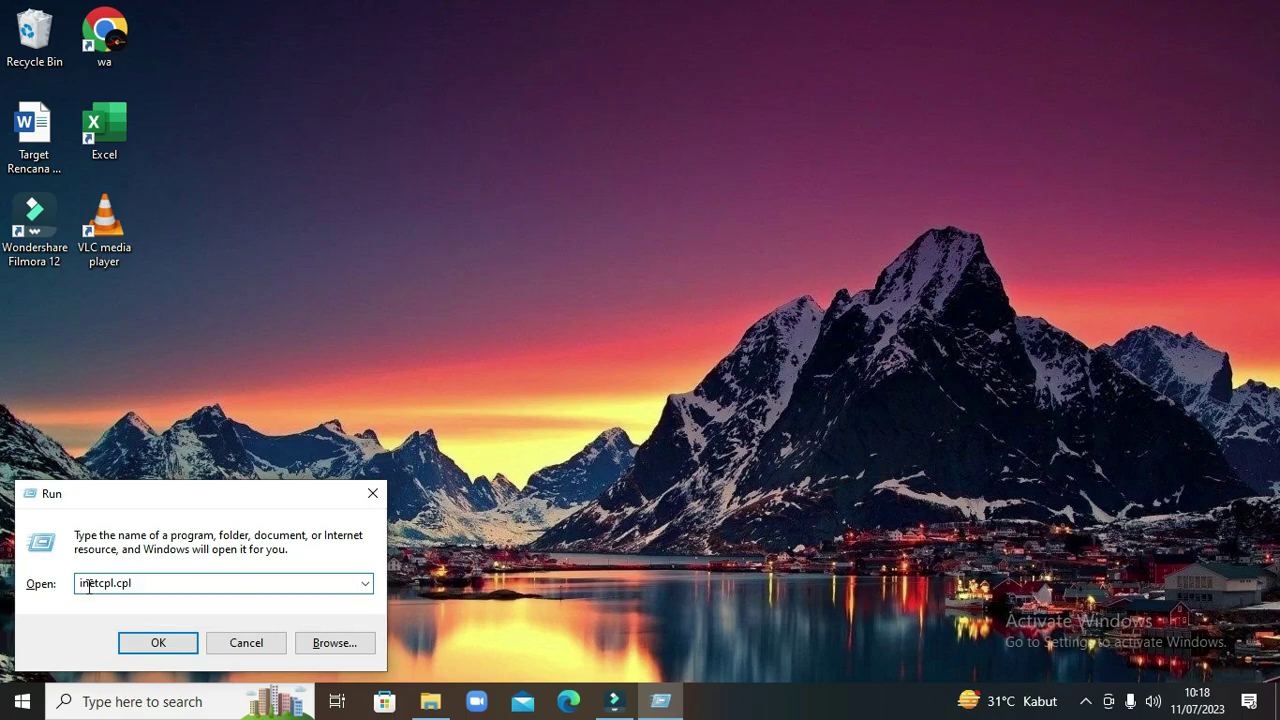
key("Return")
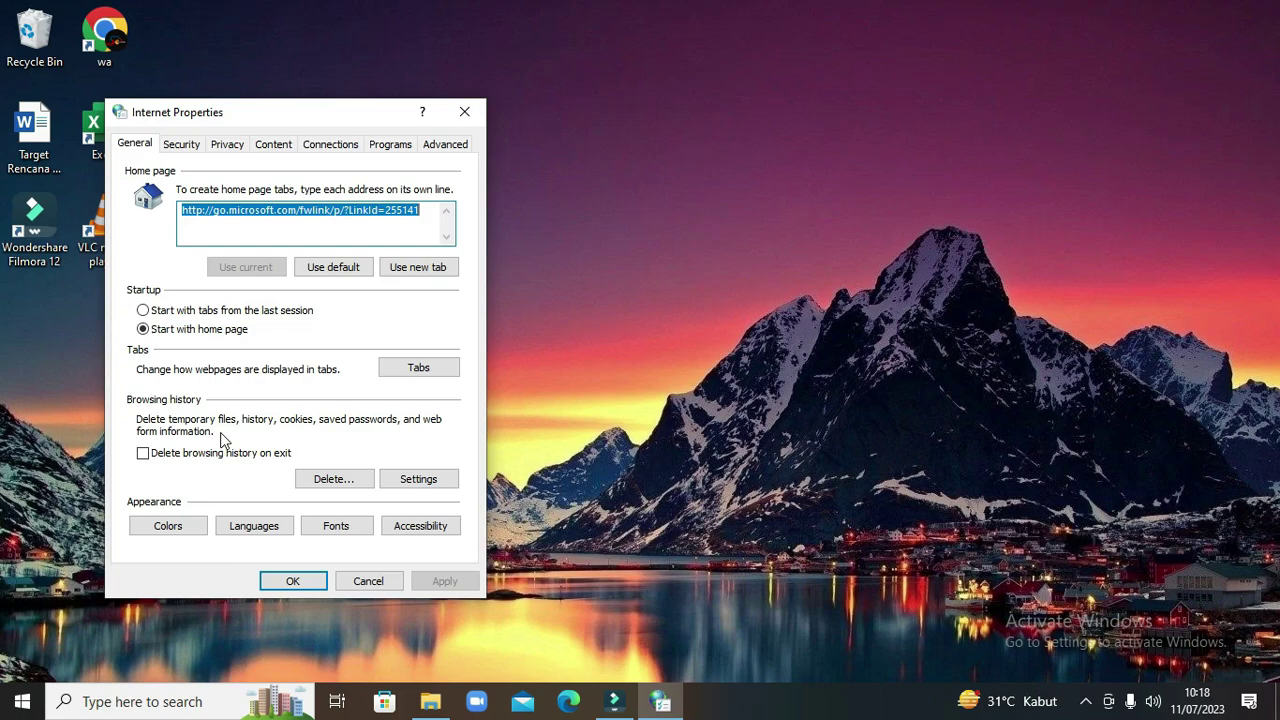
left_click(143, 453)
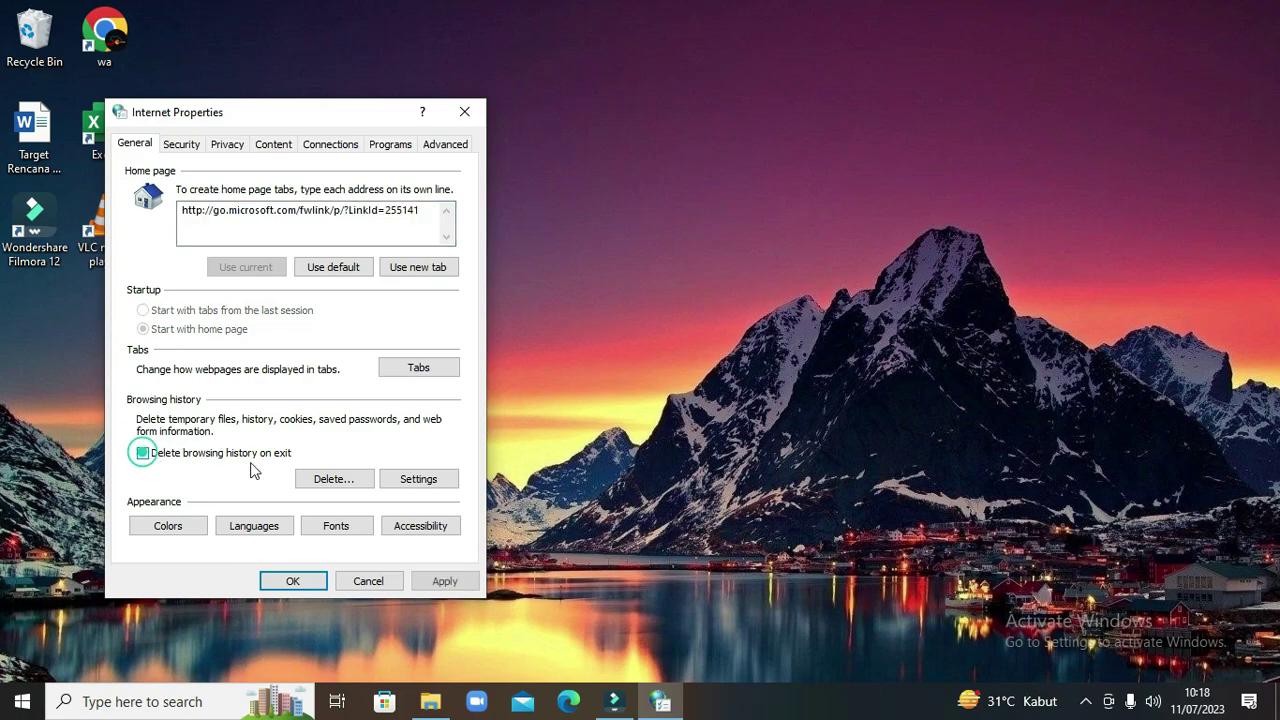
- Delete the browsing history without preserving Favorites website data, also including Download History, Form data and Tracking Protection, ActiveX Filtering and Do Not Track
left_click(336, 480)
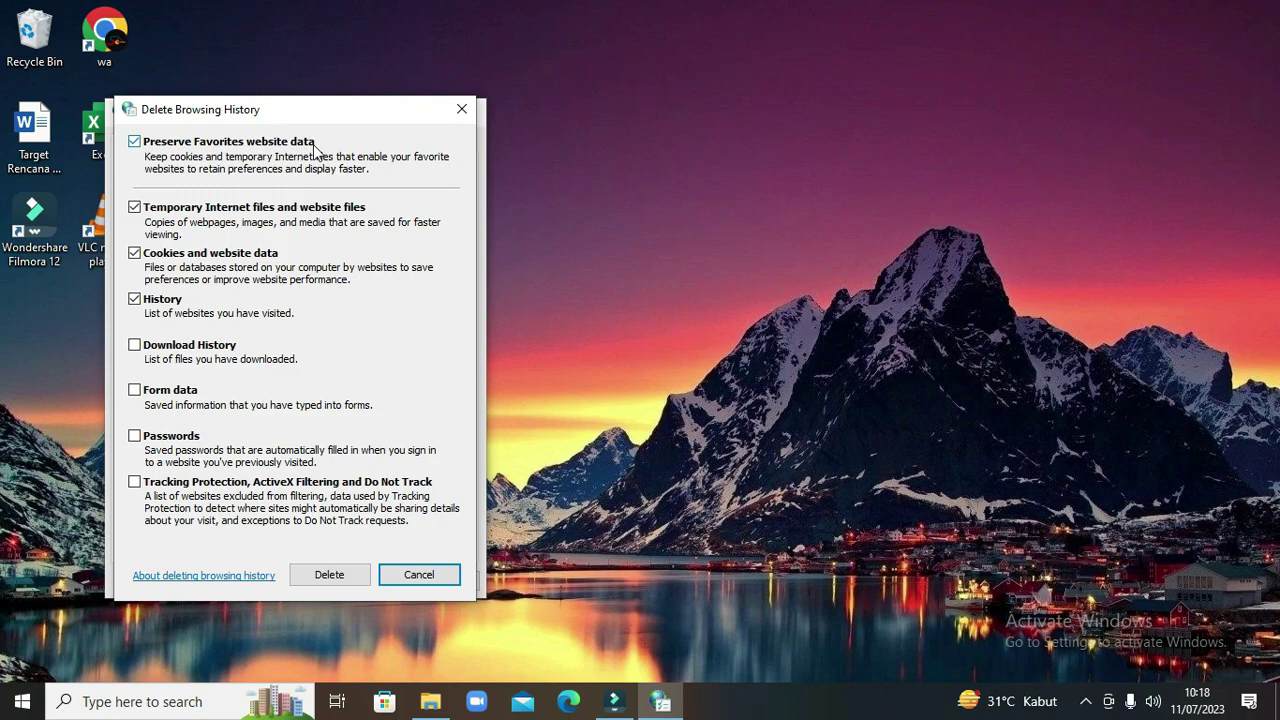
left_click(135, 142)
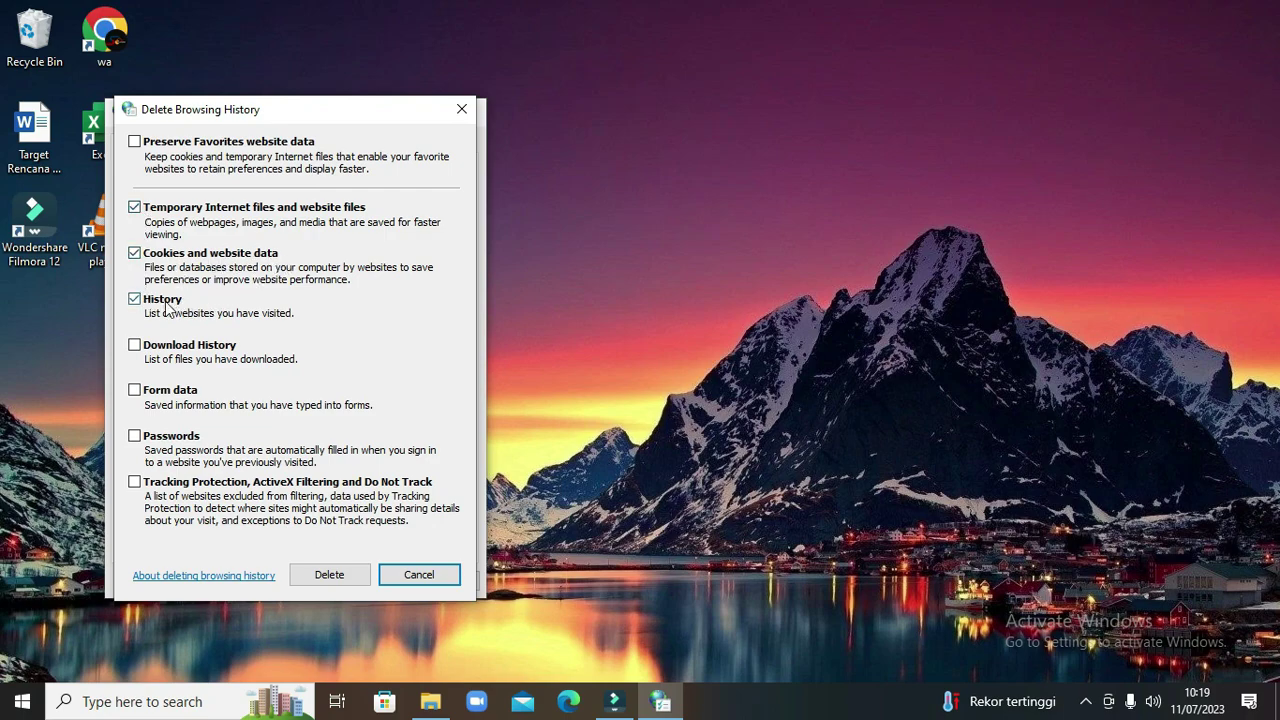
left_click(134, 344)
left_click(134, 390)
left_click(134, 484)
left_click(329, 576)
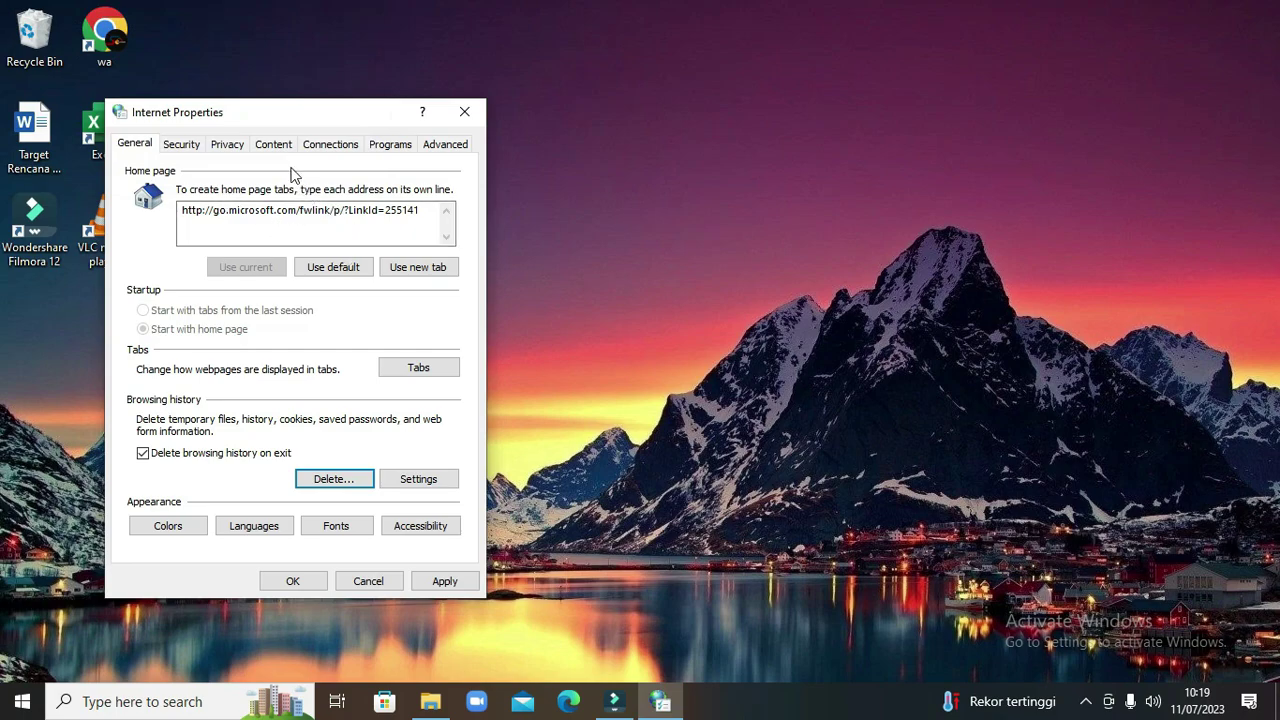
- Confirm the Local Area Network (LAN) settings with only Automatically detect settings enabled
left_click(346, 146)
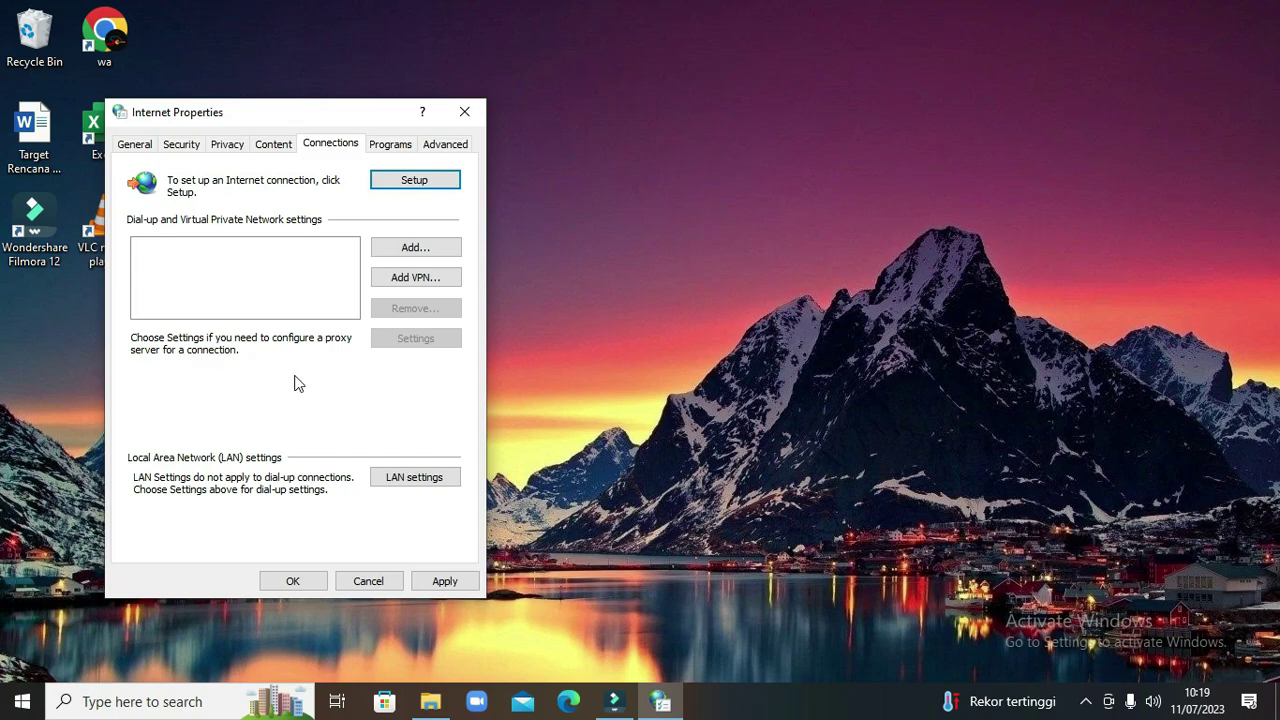
left_click(411, 482)
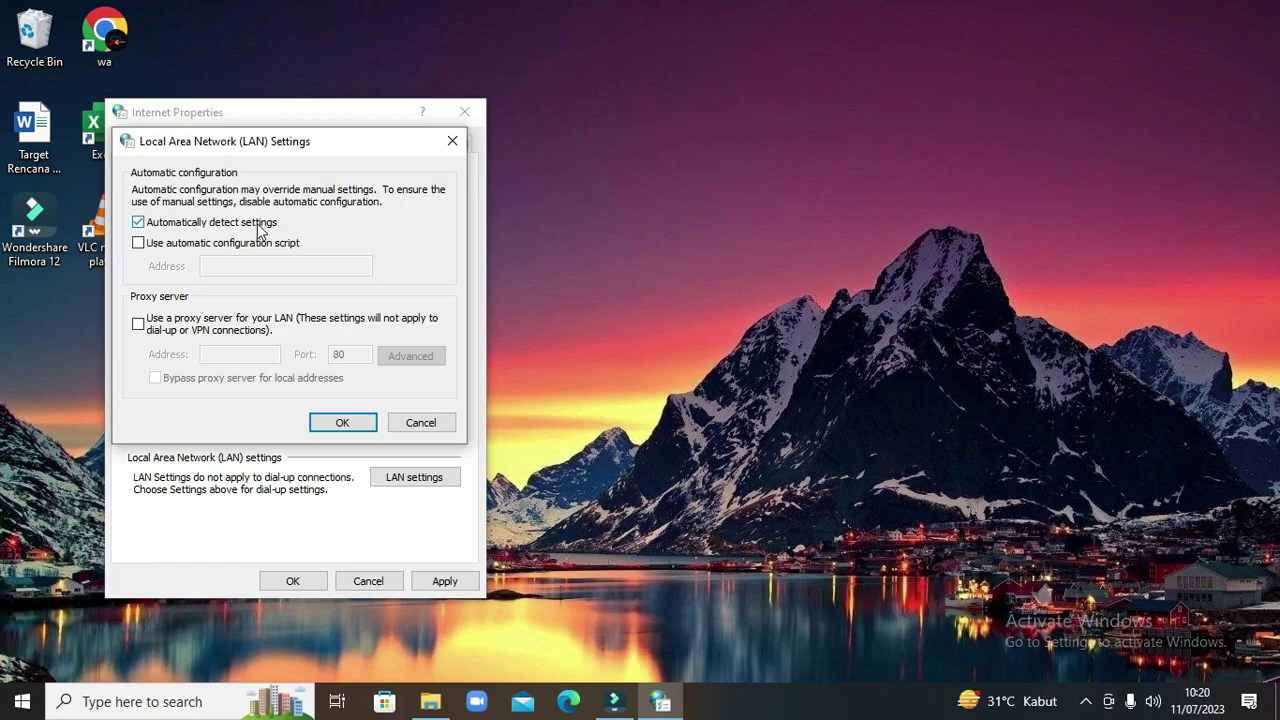
left_click(342, 422)
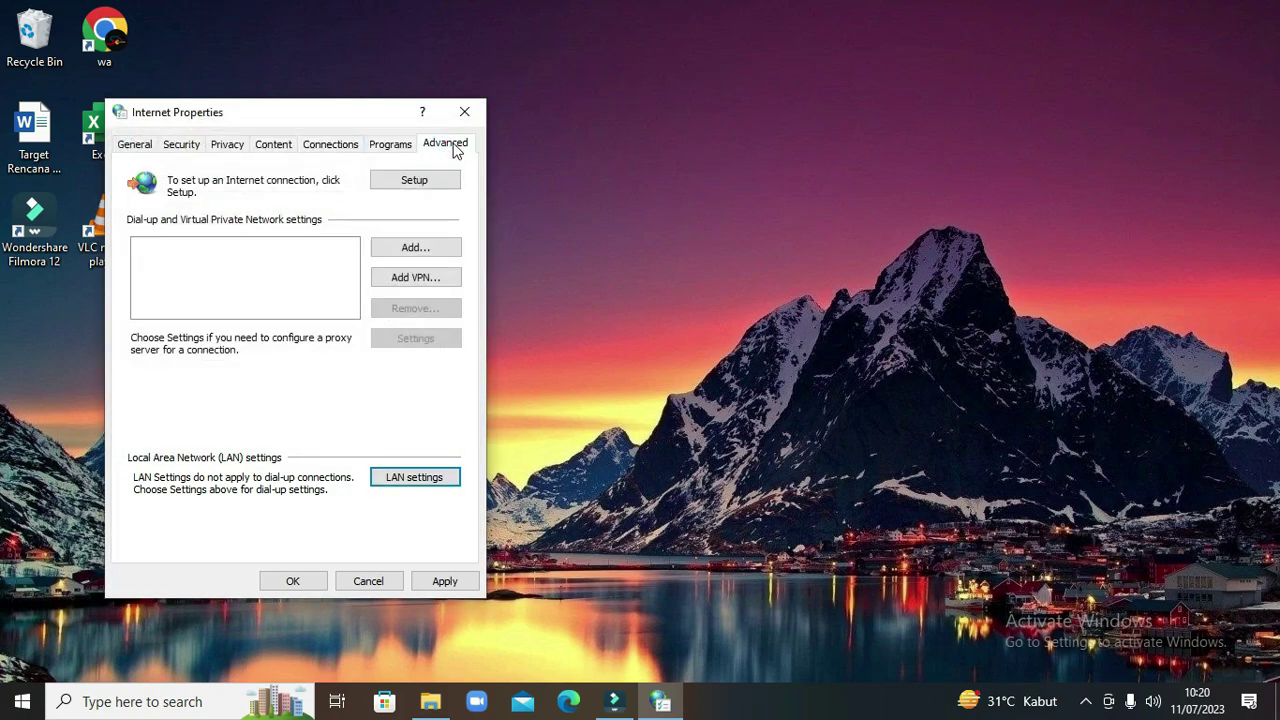
- Reset all Internet Explorer settings with Delete personal settings enabled, and close the reset dialog
left_click(452, 146)
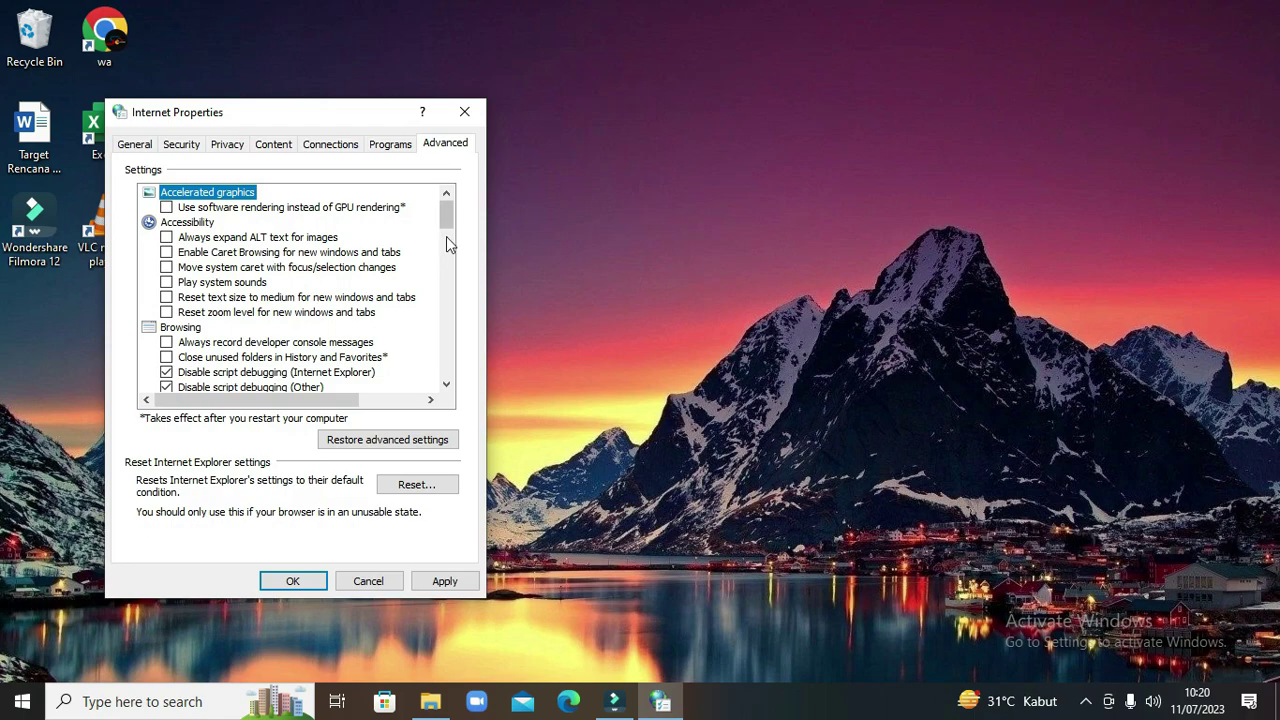
left_click_drag(447, 225, 463, 362)
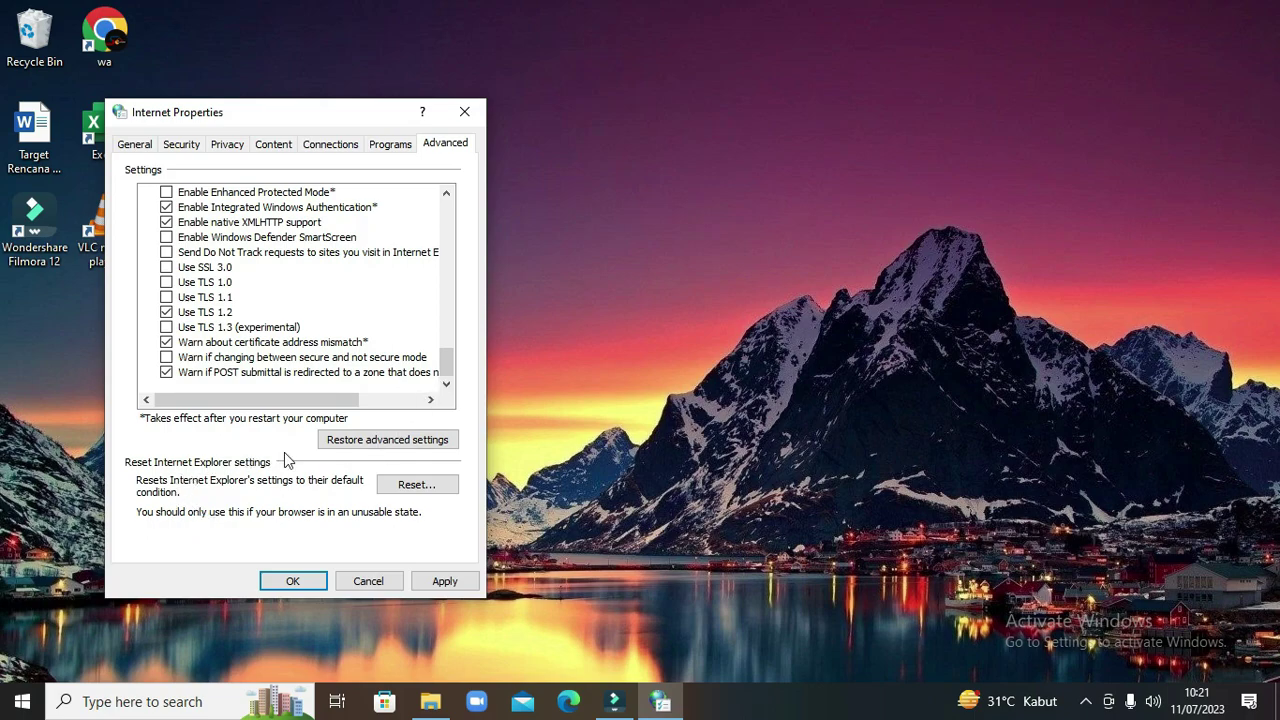
left_click(443, 488)
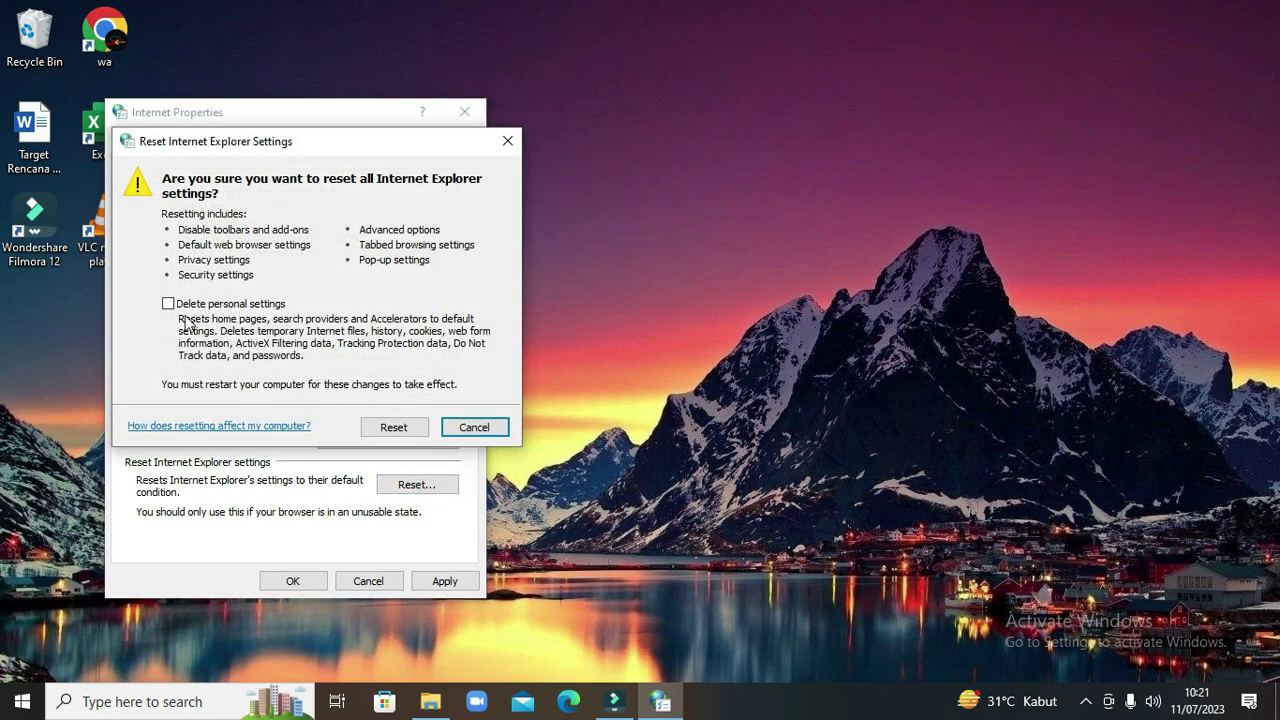
left_click(169, 304)
left_click(393, 428)
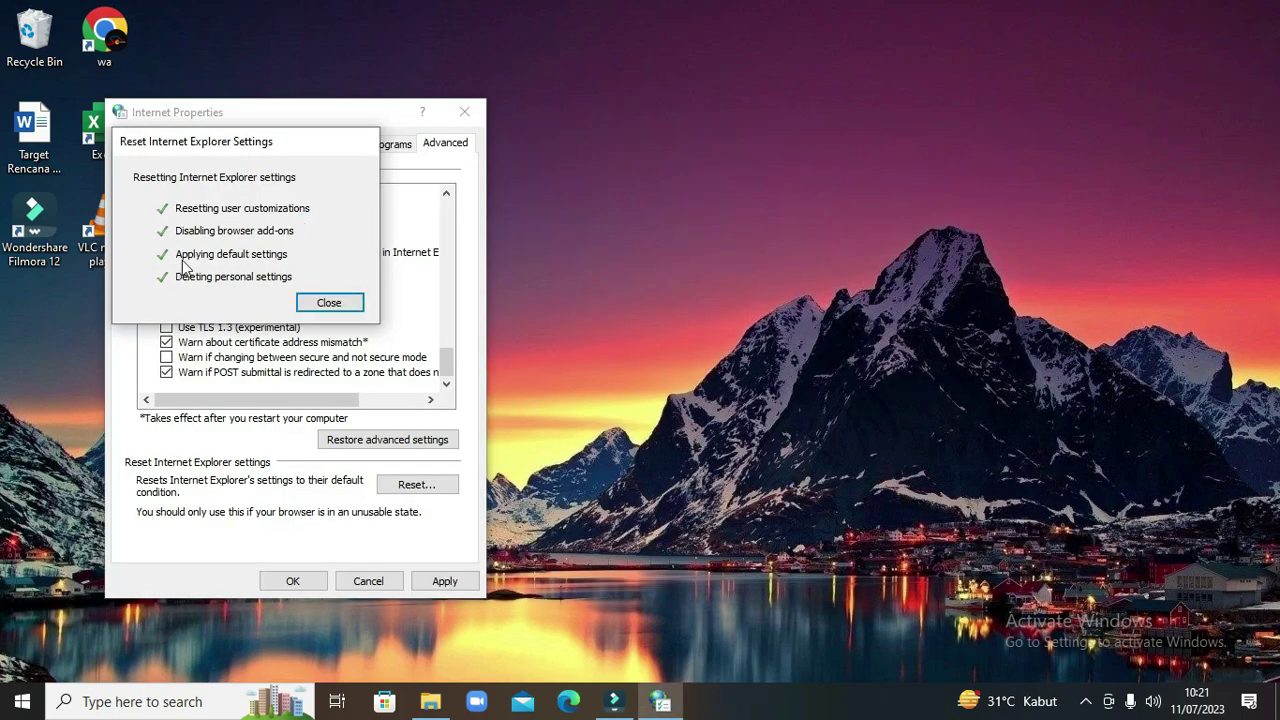
left_click(330, 304)
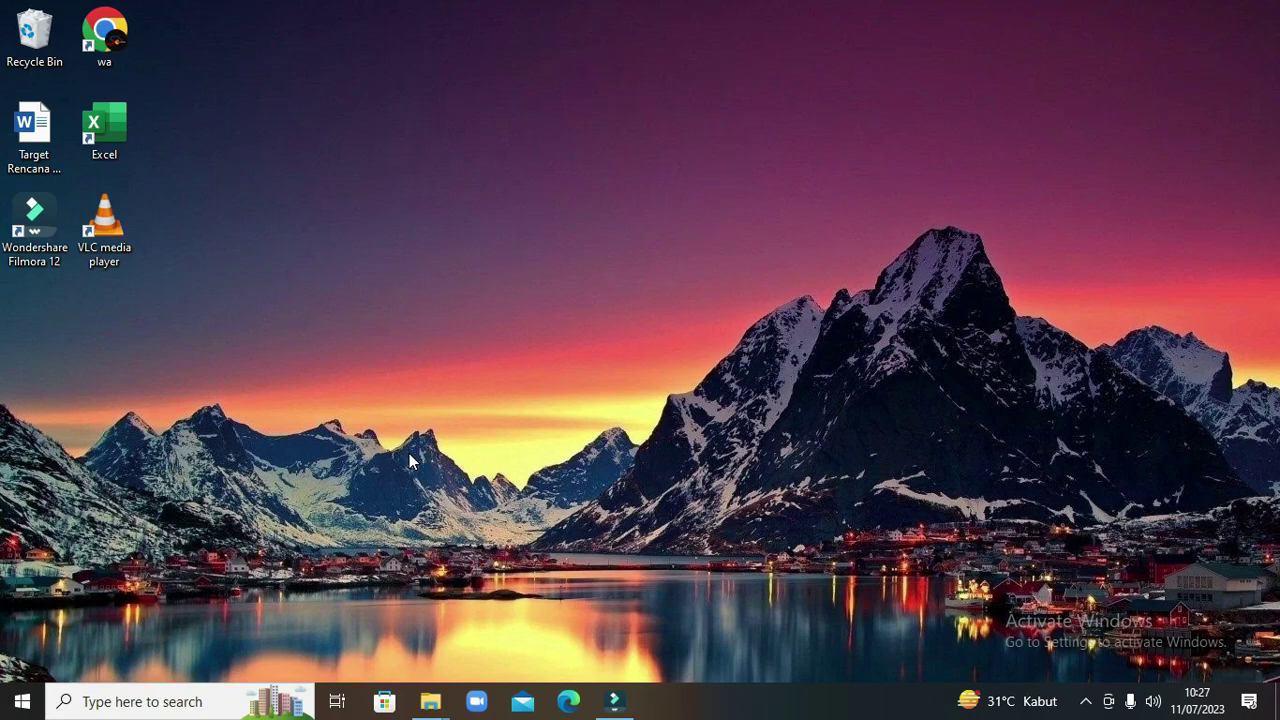
- Open the Recent folder with the Run command "recent"
key("super+r")
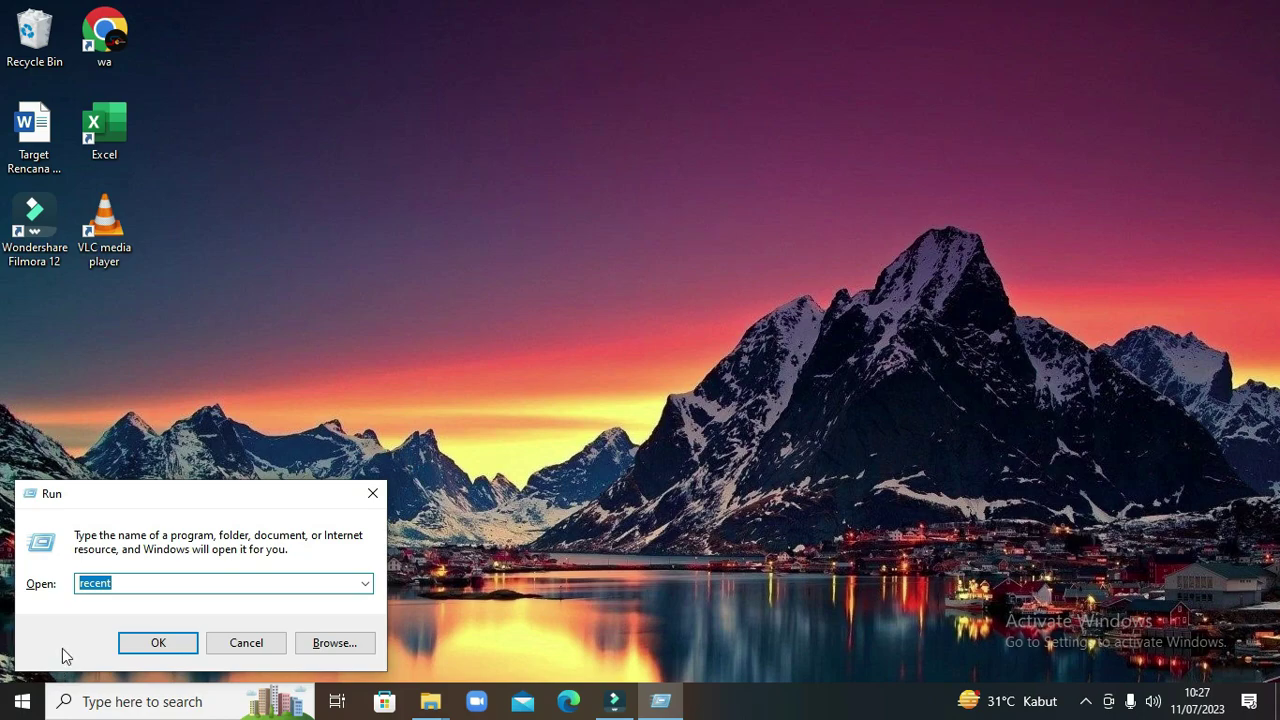
double_click(126, 583)
left_click(162, 643)
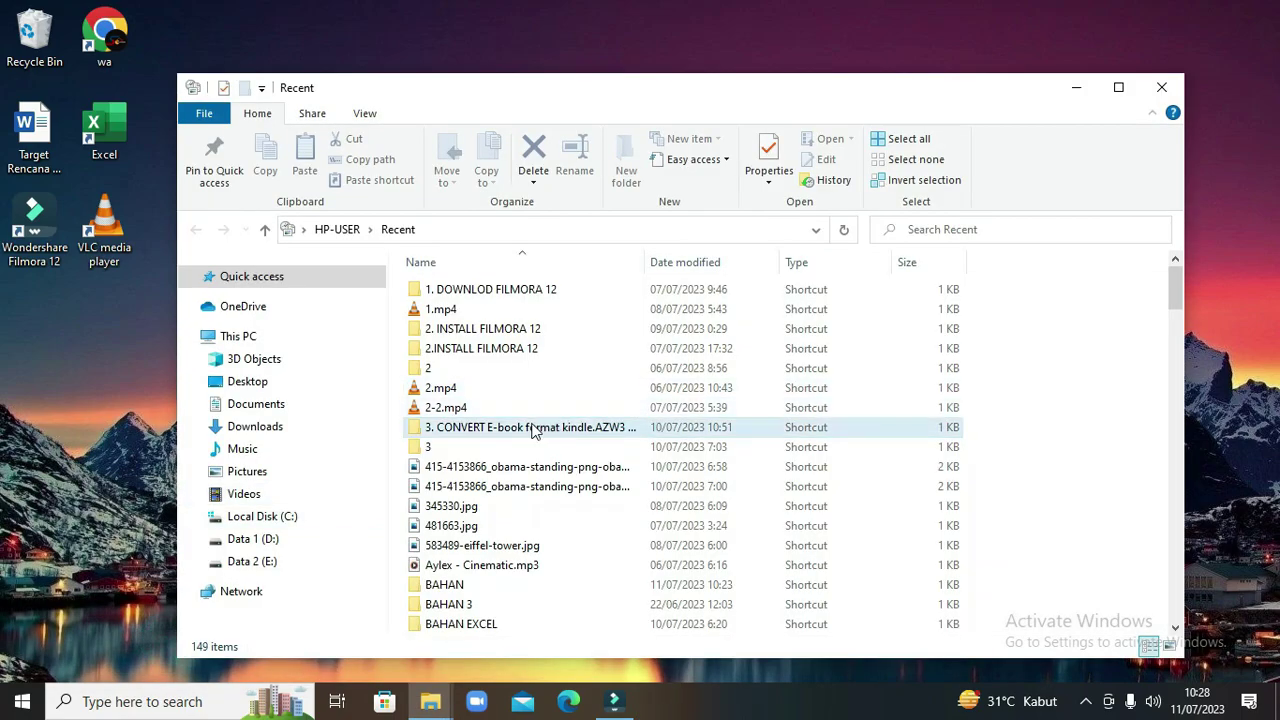
- Look through the shortcuts in the Recent folder and delete all of them
scroll(535, 428, "down", 20)
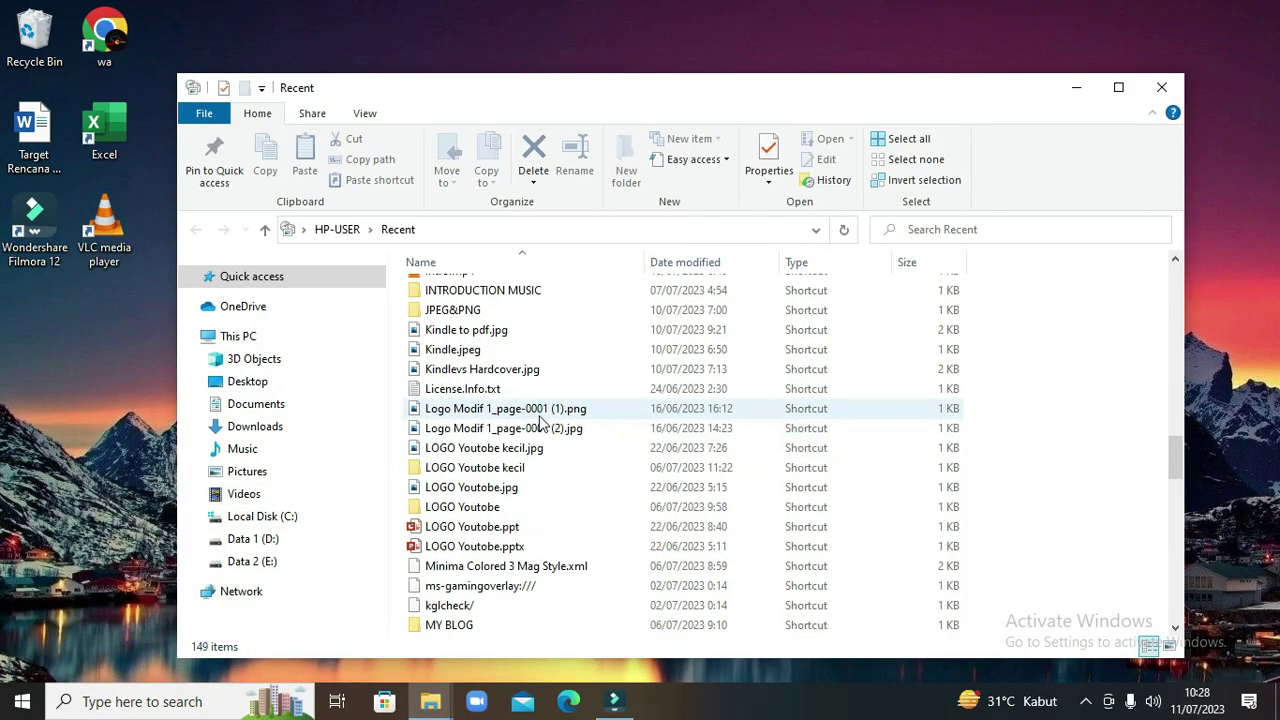
scroll(541, 418, "down", 13)
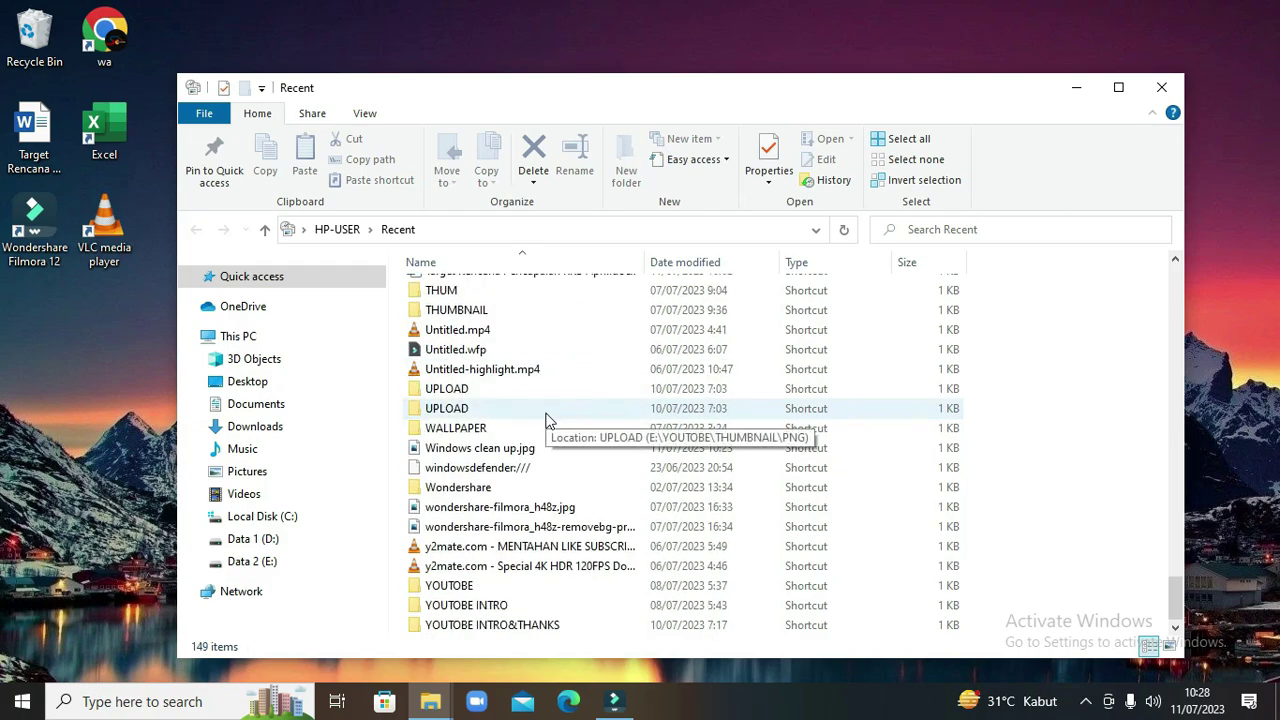
scroll(555, 405, "up", 20)
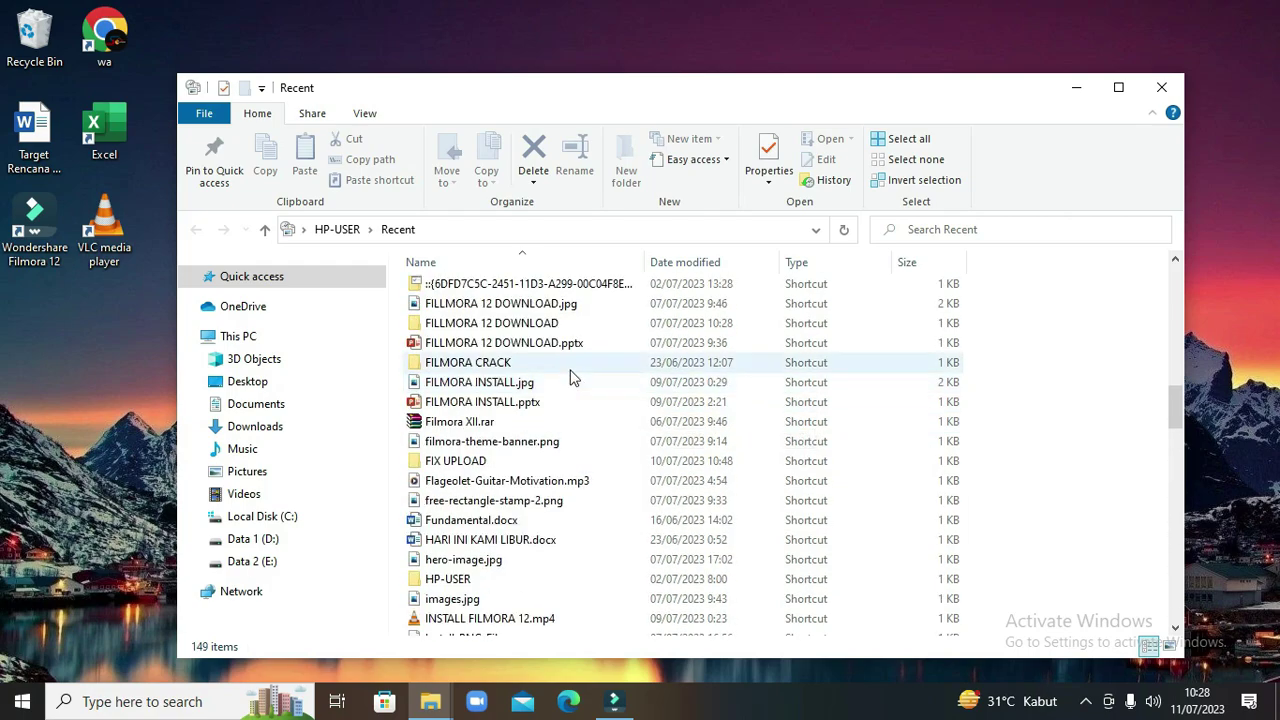
scroll(575, 375, "up", 6)
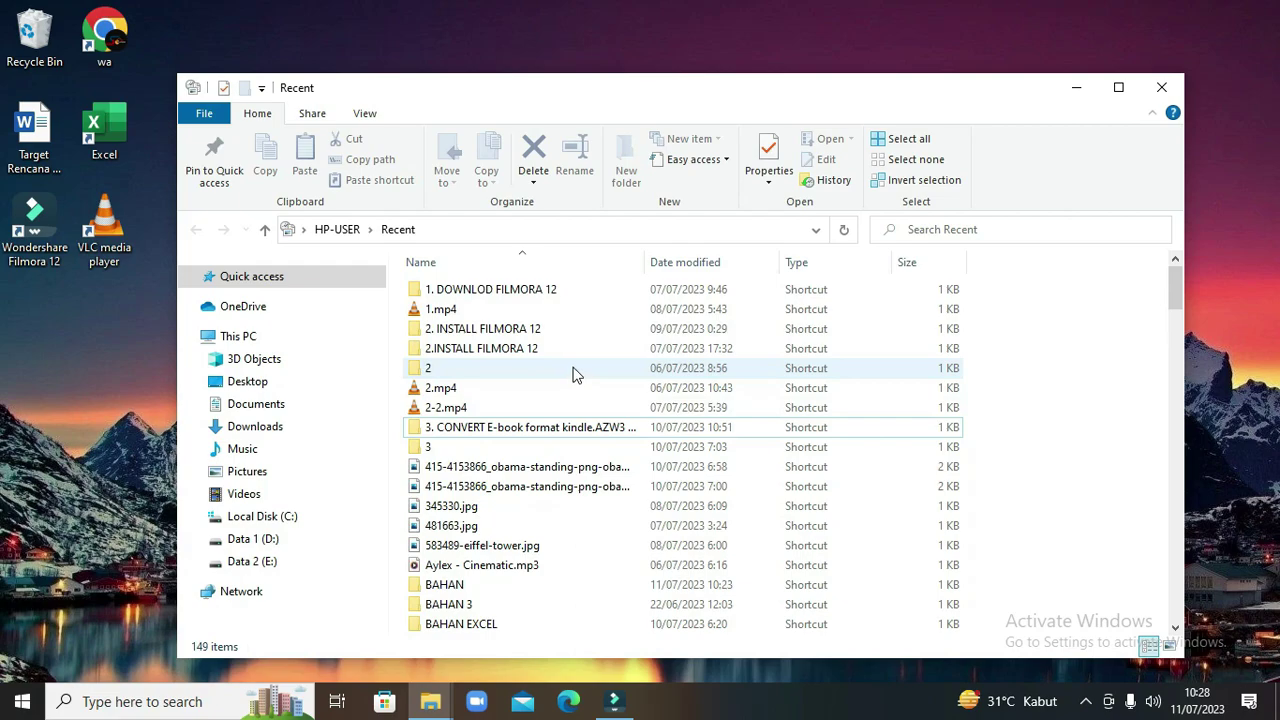
key("ctrl+a")
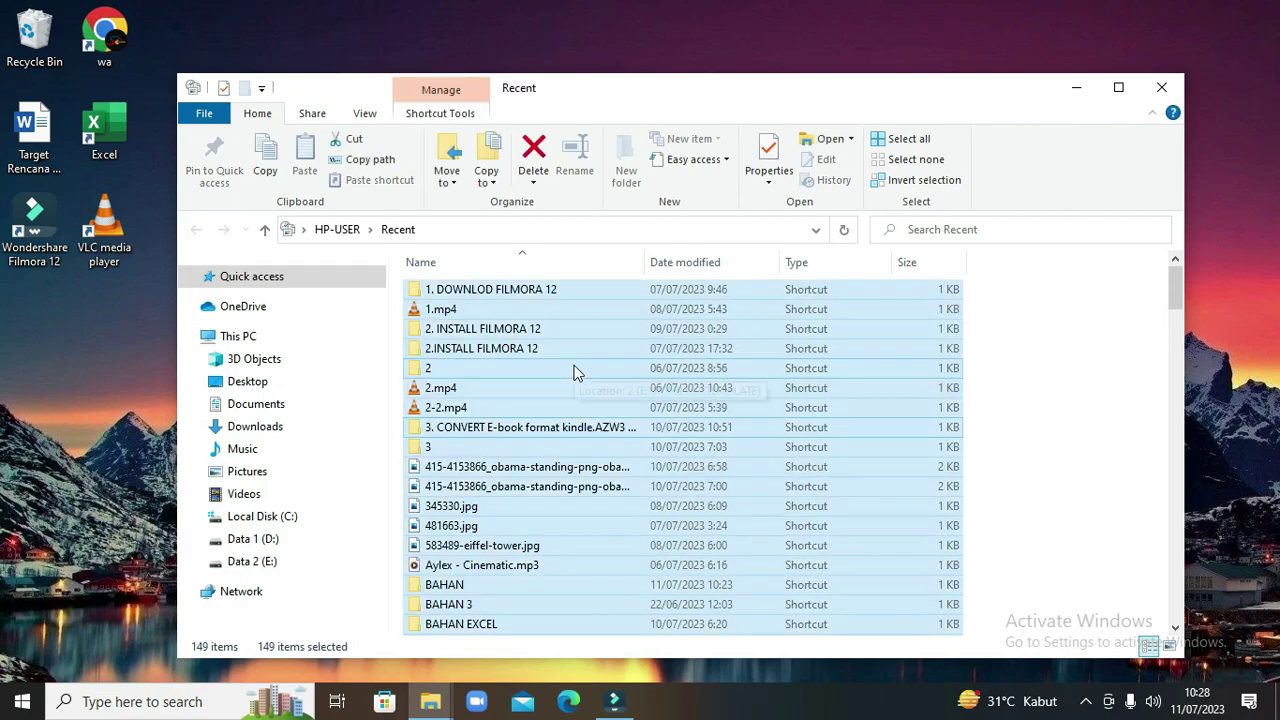
key("Delete")
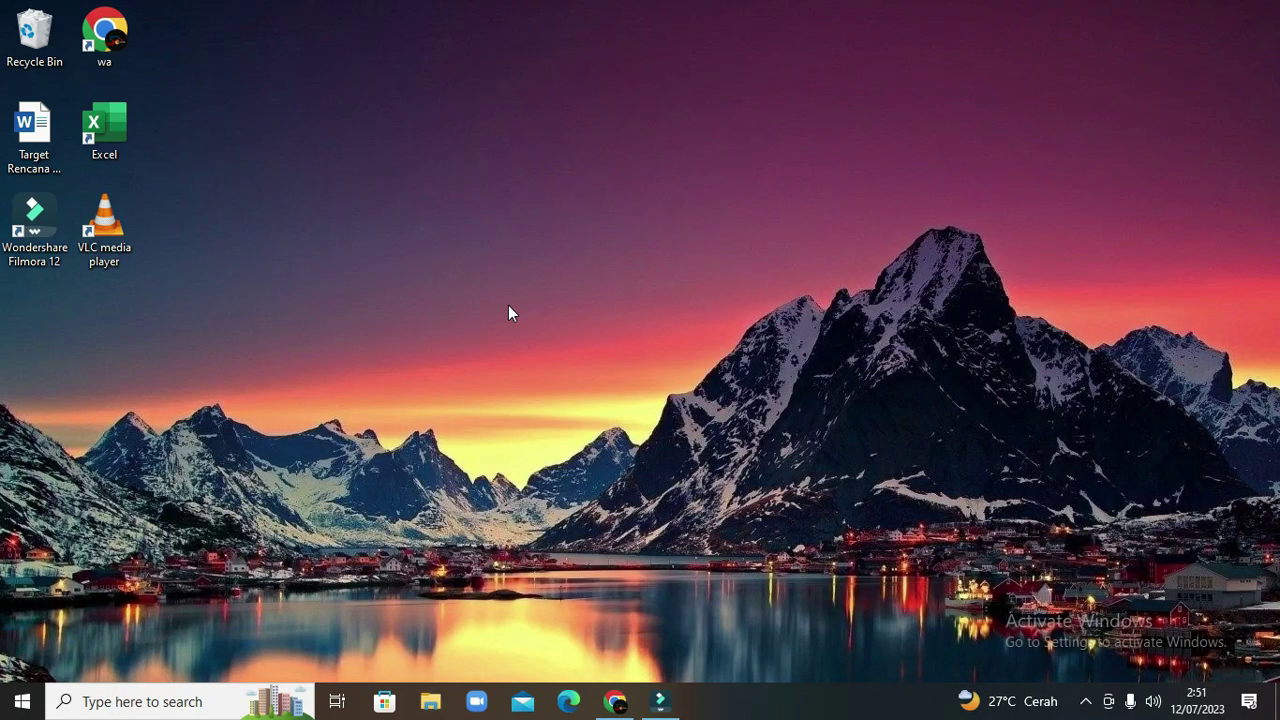
- Start Disk Cleanup with the Run command "cleanmgr" and scan drive C:
key("super+r")
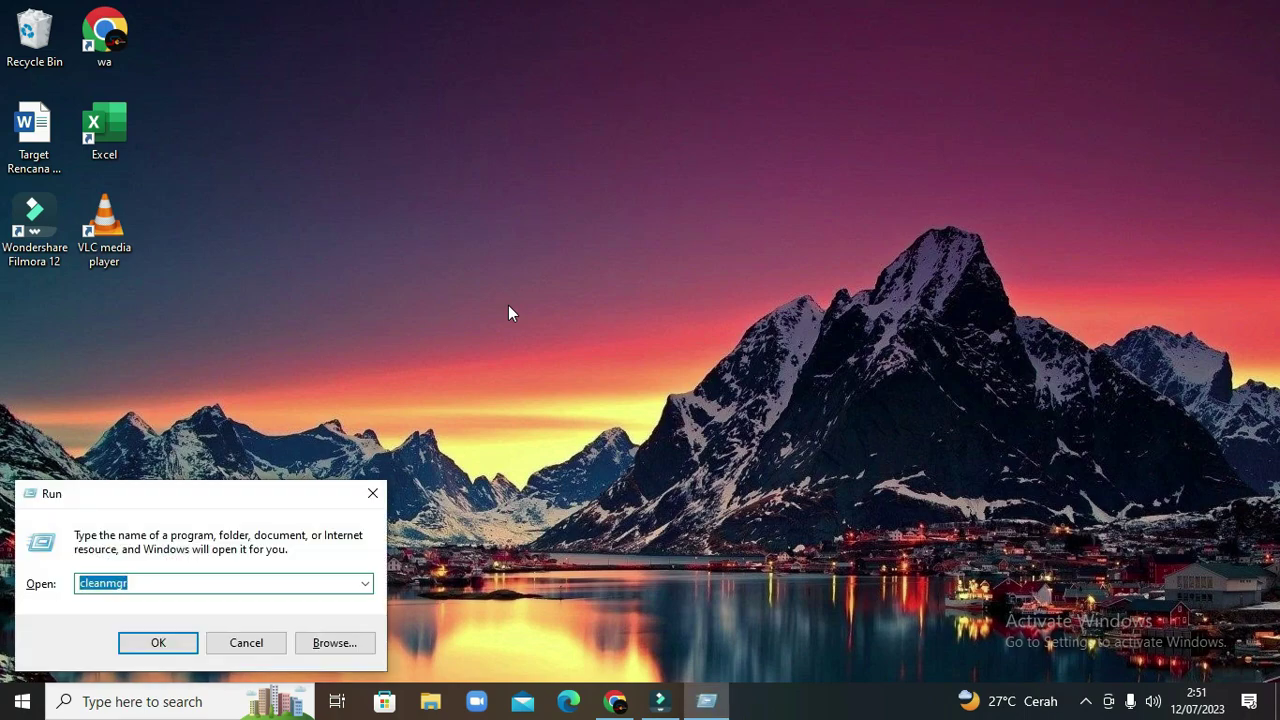
left_click(130, 583)
left_click(176, 643)
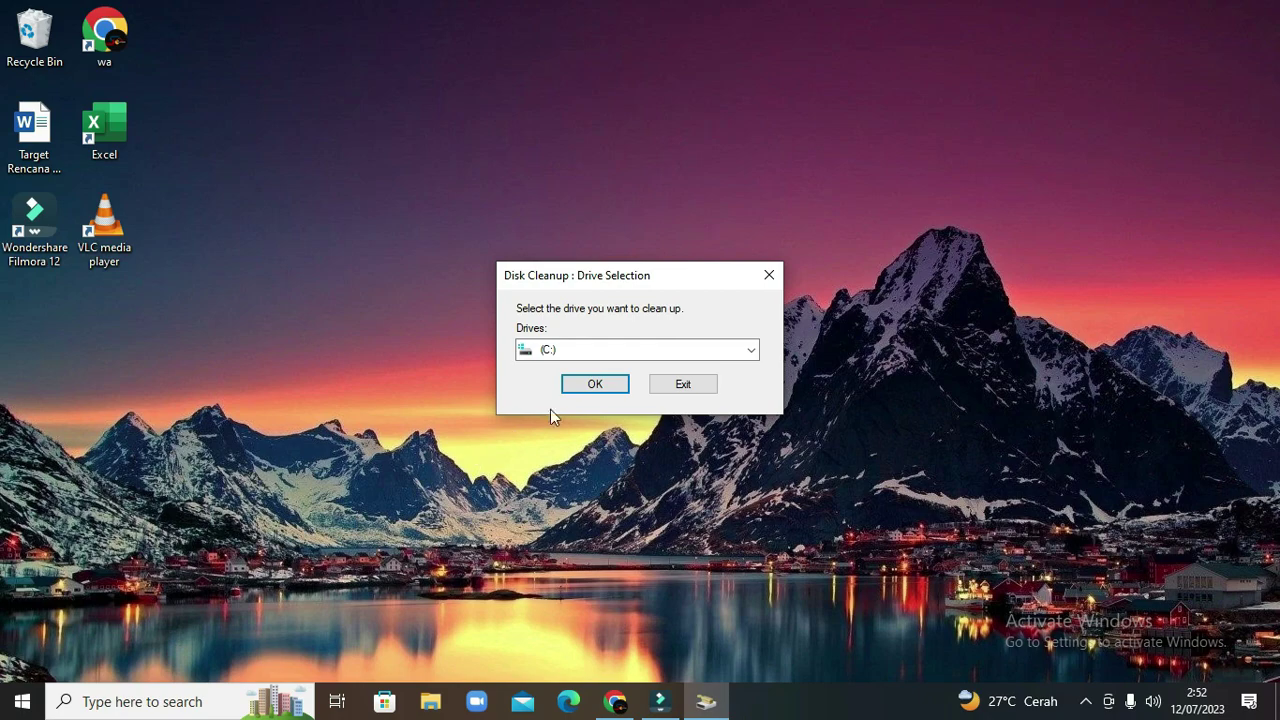
left_click(589, 384)
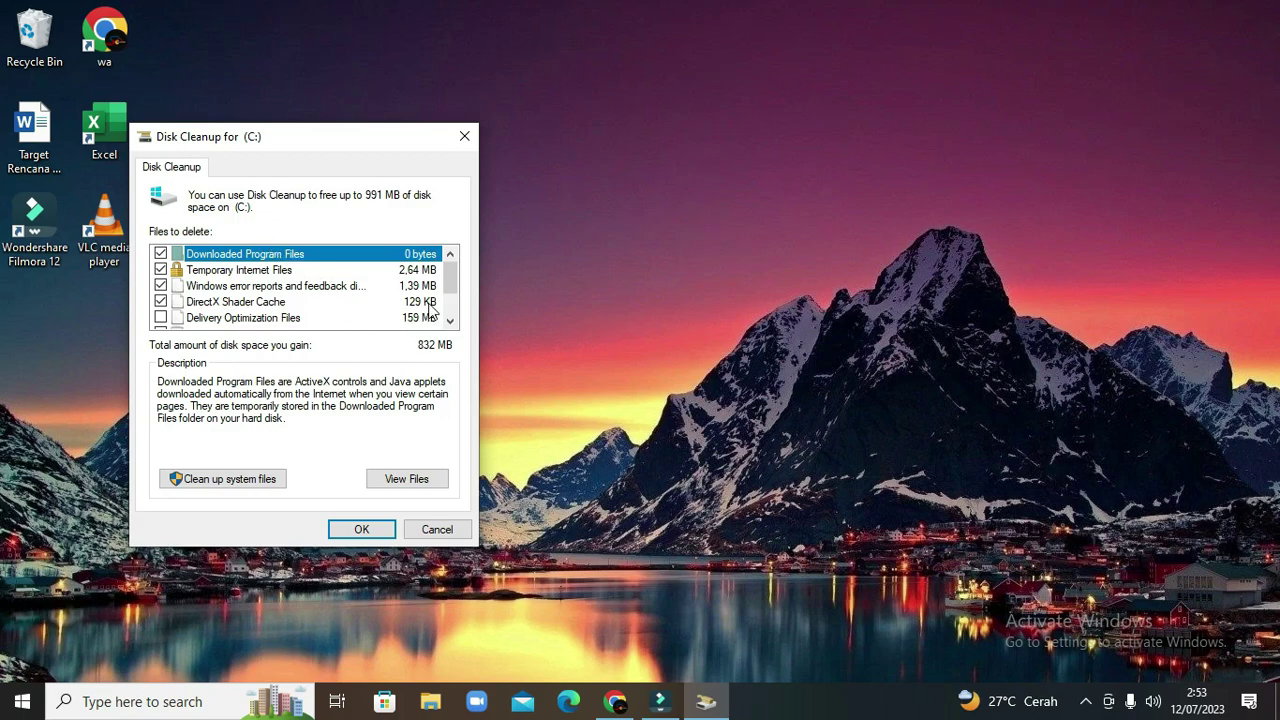
- Exclude the Windows error reports and feedback category from the files to delete on drive C:
mouse_move(448, 283)
left_mouse_down()
mouse_move(450, 316)
mouse_move(450, 272)
mouse_move(450, 303)
mouse_move(450, 285)
left_mouse_up()
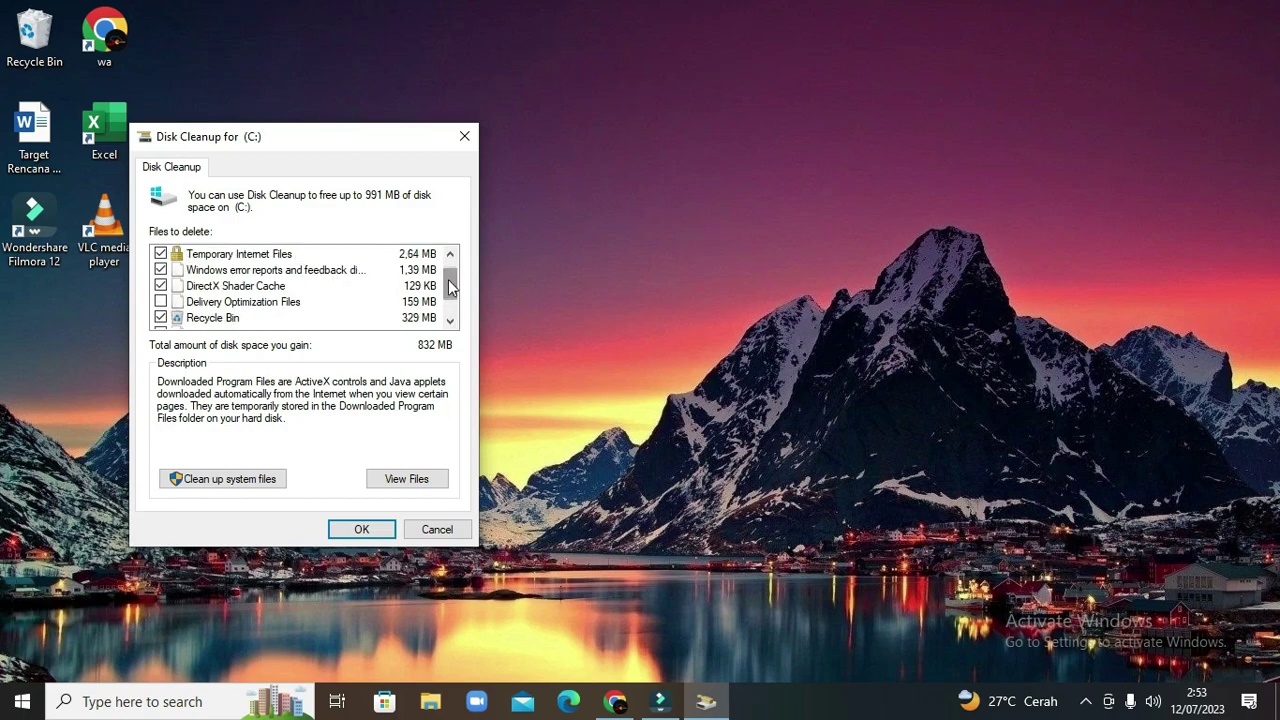
left_click(161, 270)
left_click_drag(450, 279, 452, 295)
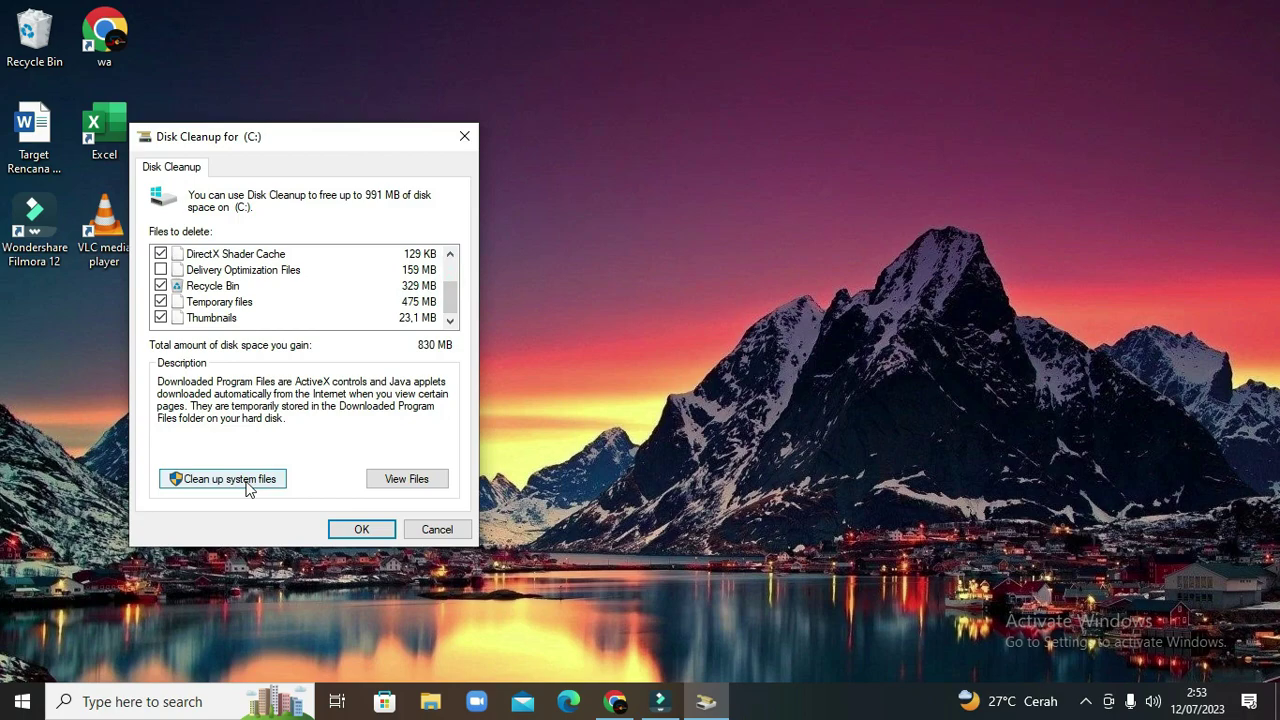
- Request a view of the Downloaded Program Files and start the cleanup of system files
left_click(390, 481)
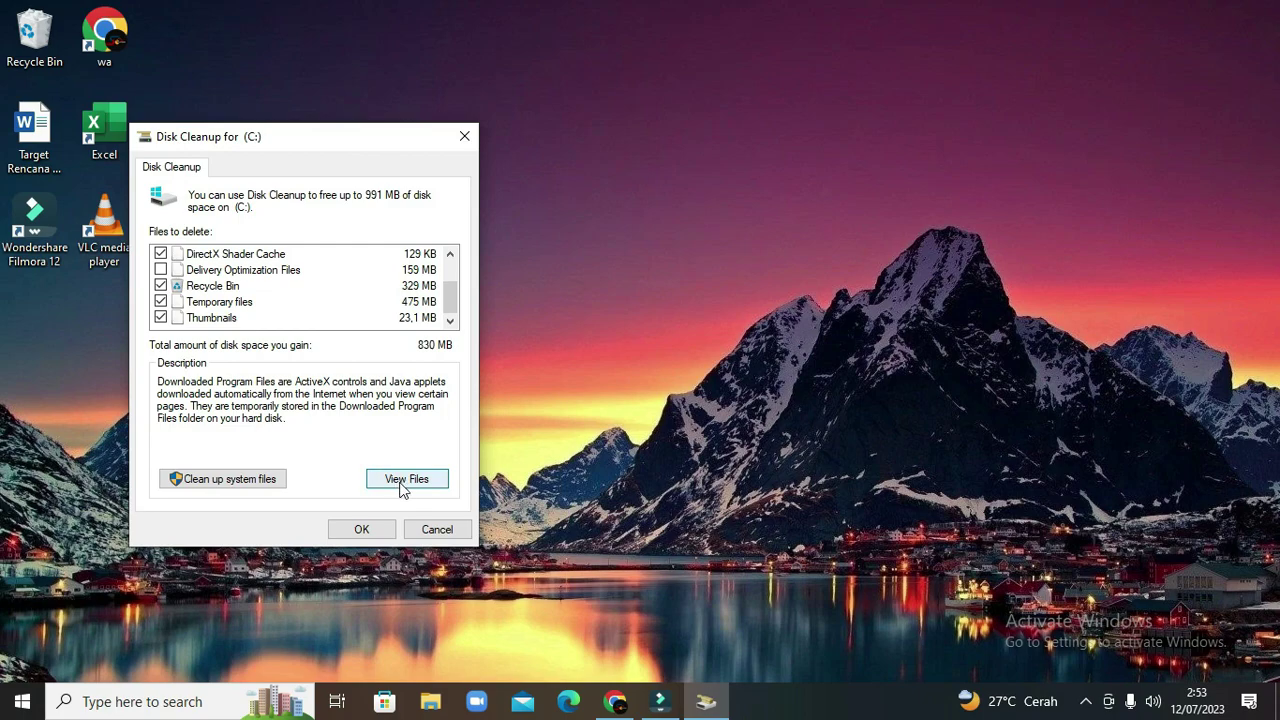
left_click(406, 481)
mouse_move(455, 300)
left_mouse_down()
mouse_move(451, 258)
mouse_move(452, 305)
left_mouse_up()
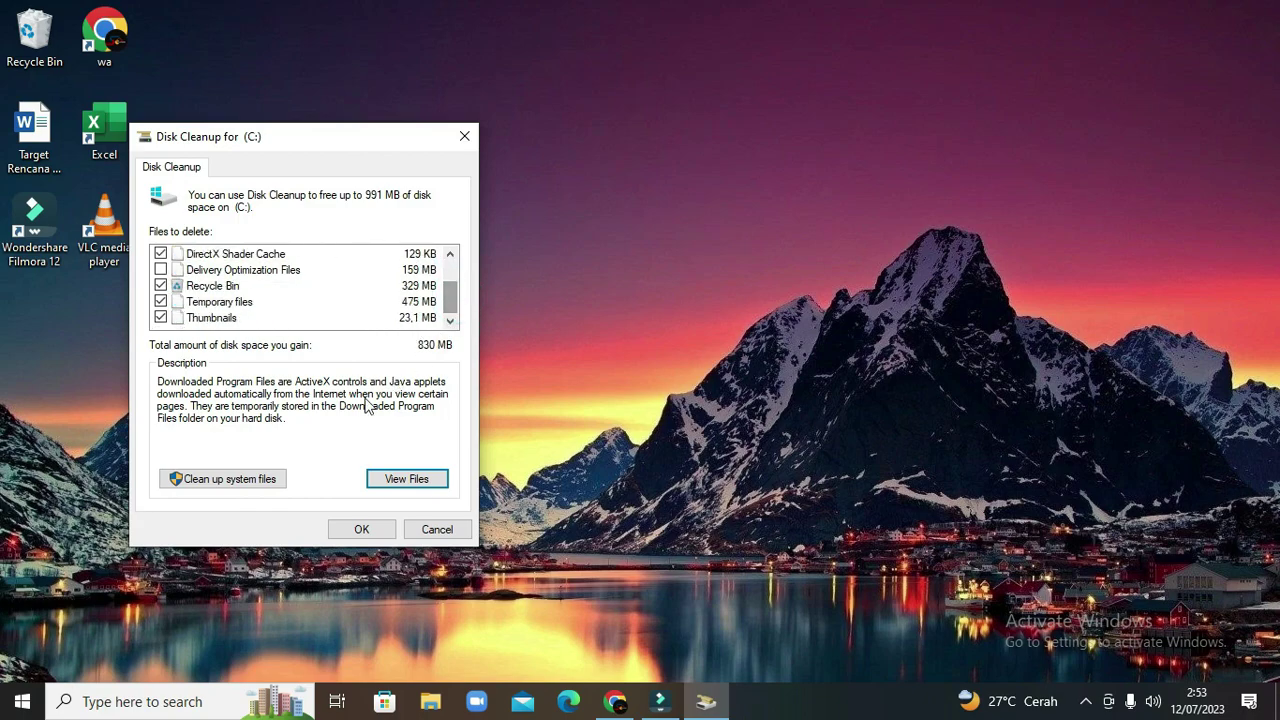
left_click(245, 487)
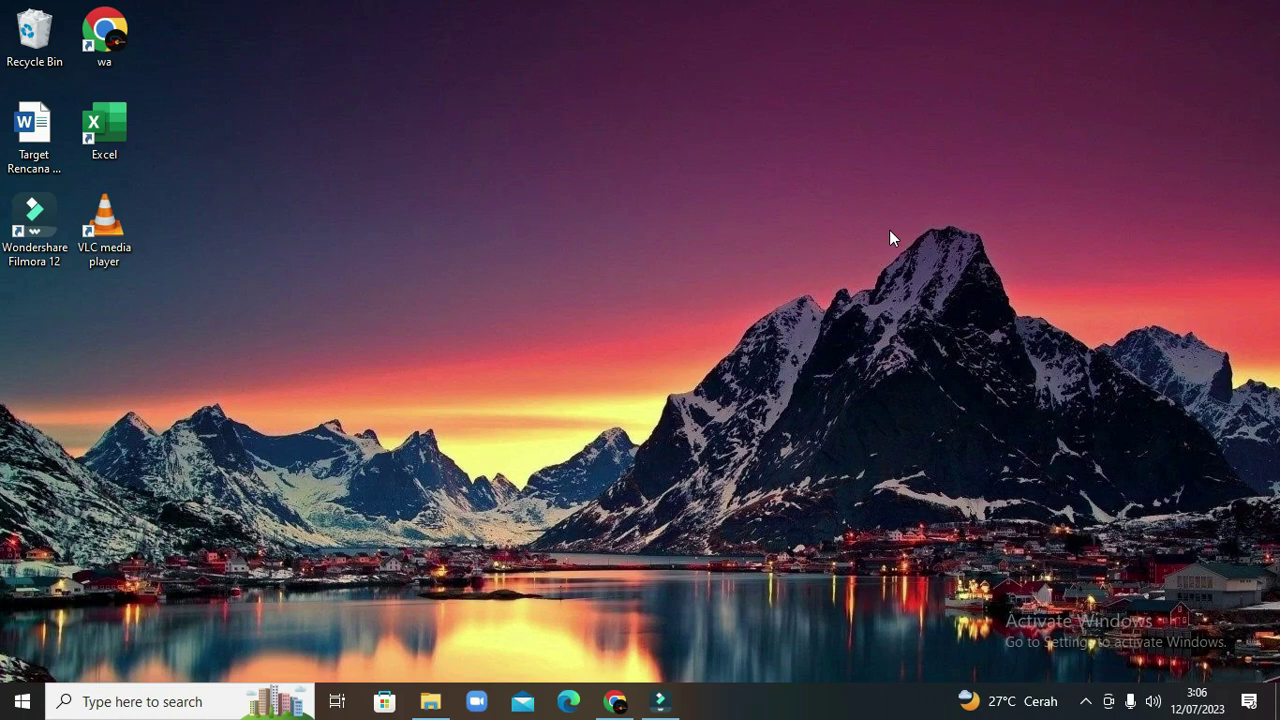
- Open Disk Cleanup with the Run command "cleanmgr" and choose drive C: for cleaning
key("super+r")
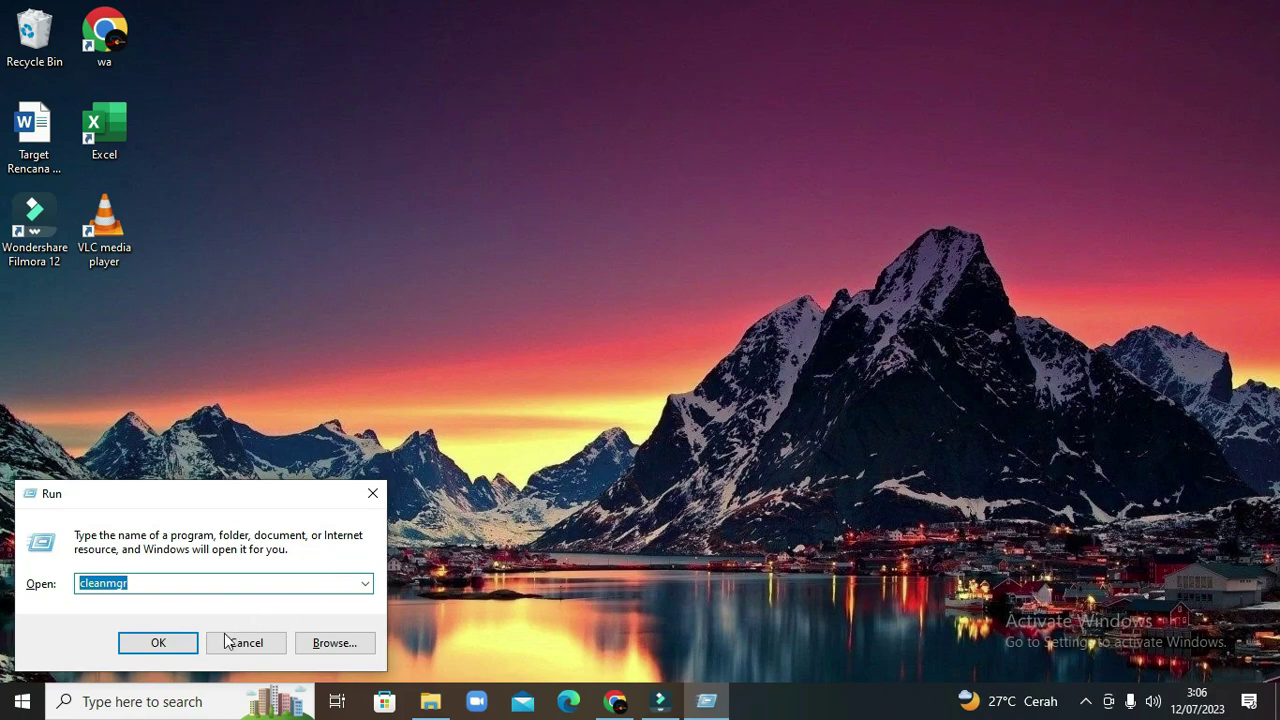
left_click(189, 641)
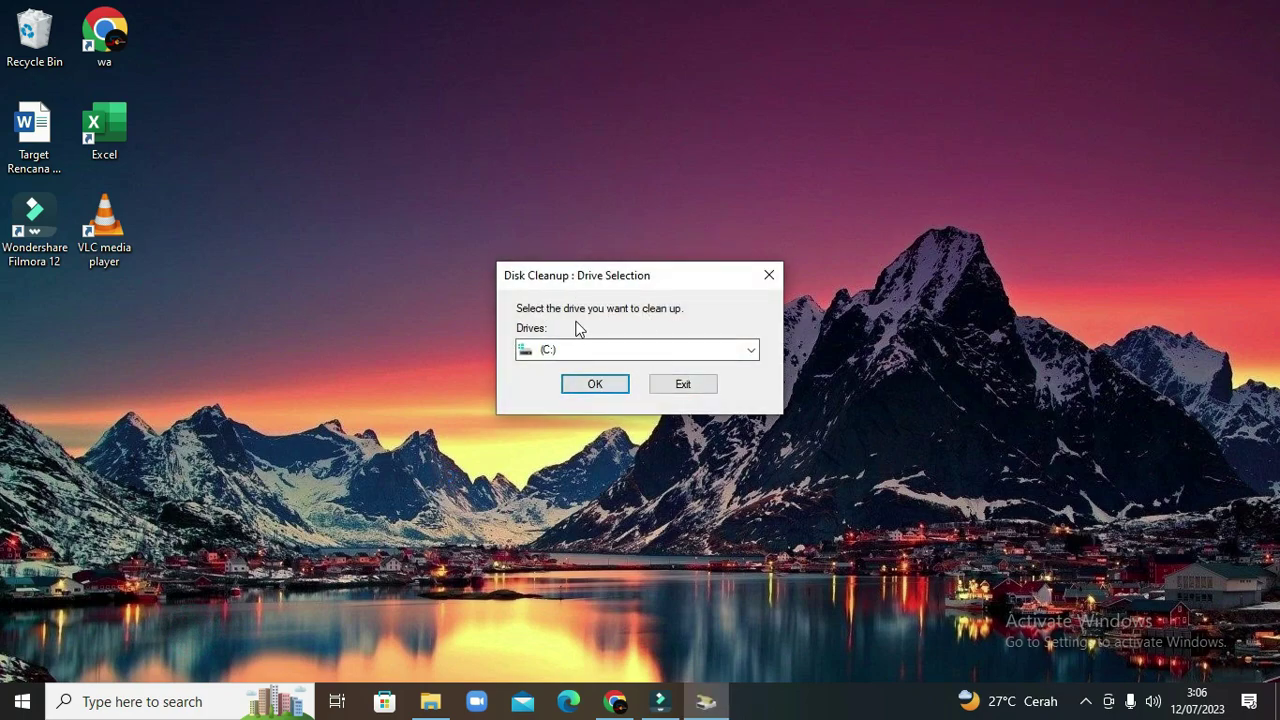
left_click(641, 350)
left_click(641, 350)
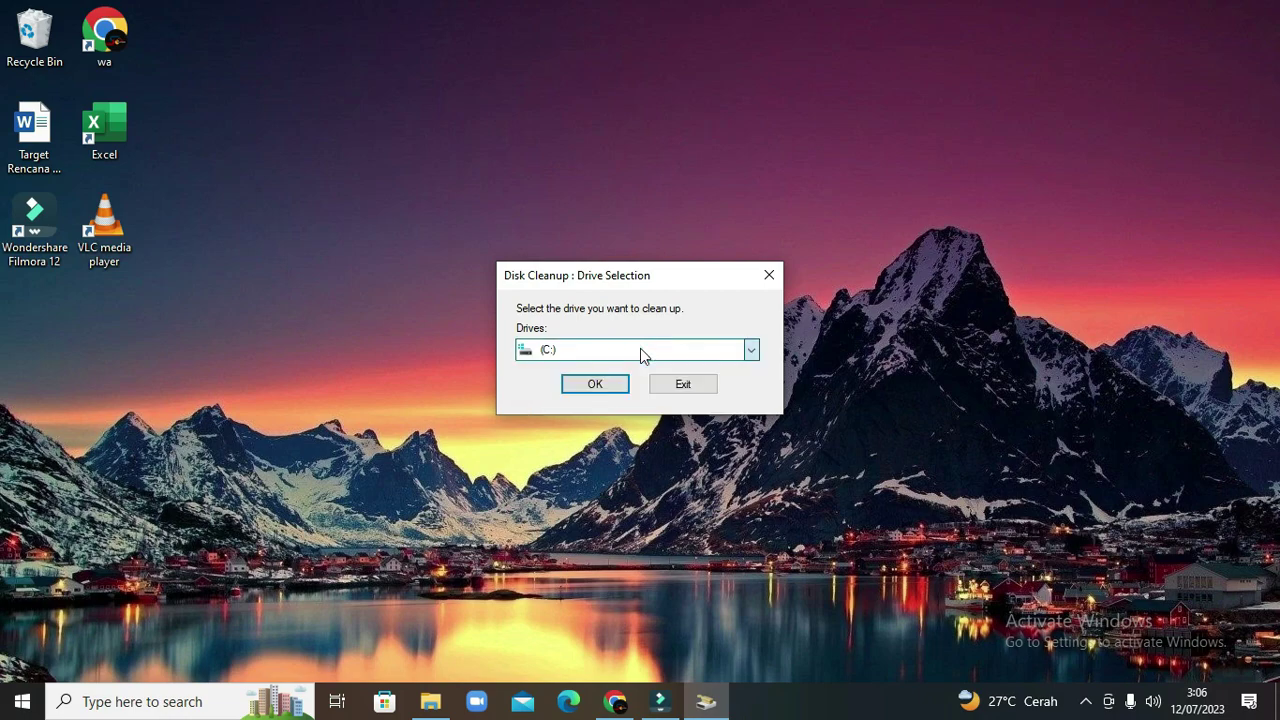
left_click(585, 384)
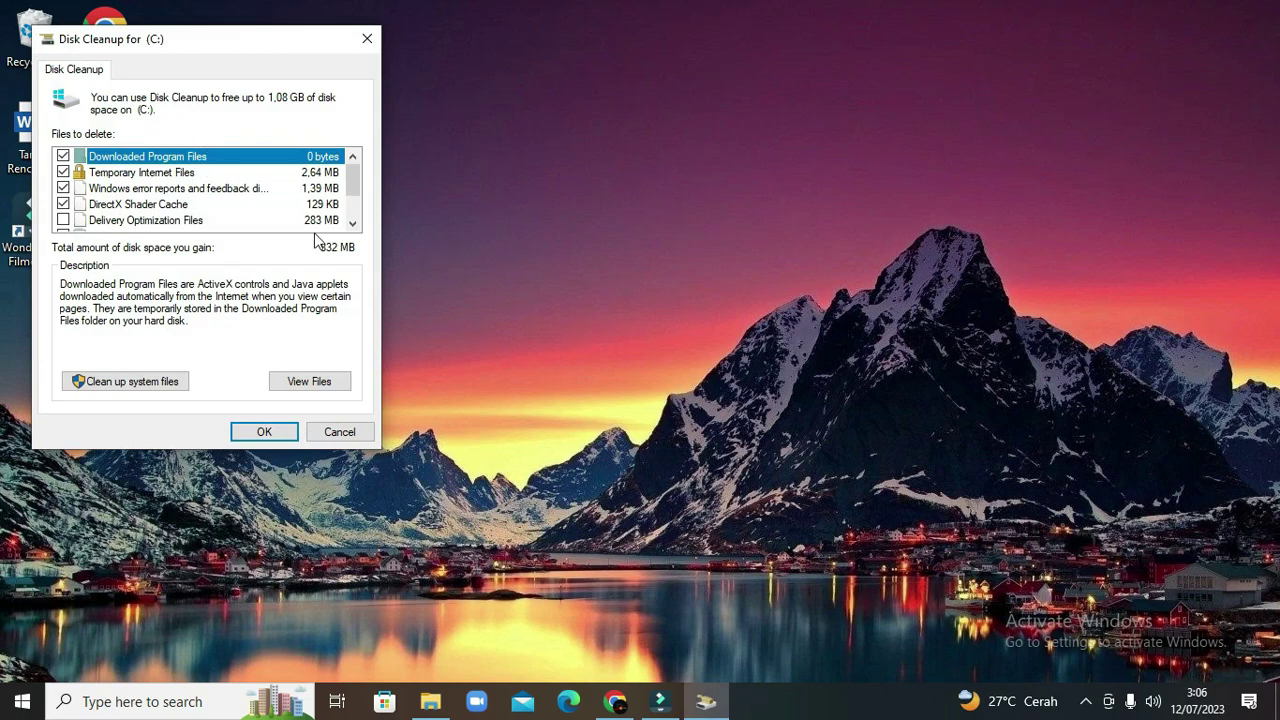
- Review the file categories and rescan drive C: with system files included in the cleanup
scroll(355, 178, "down", 1)
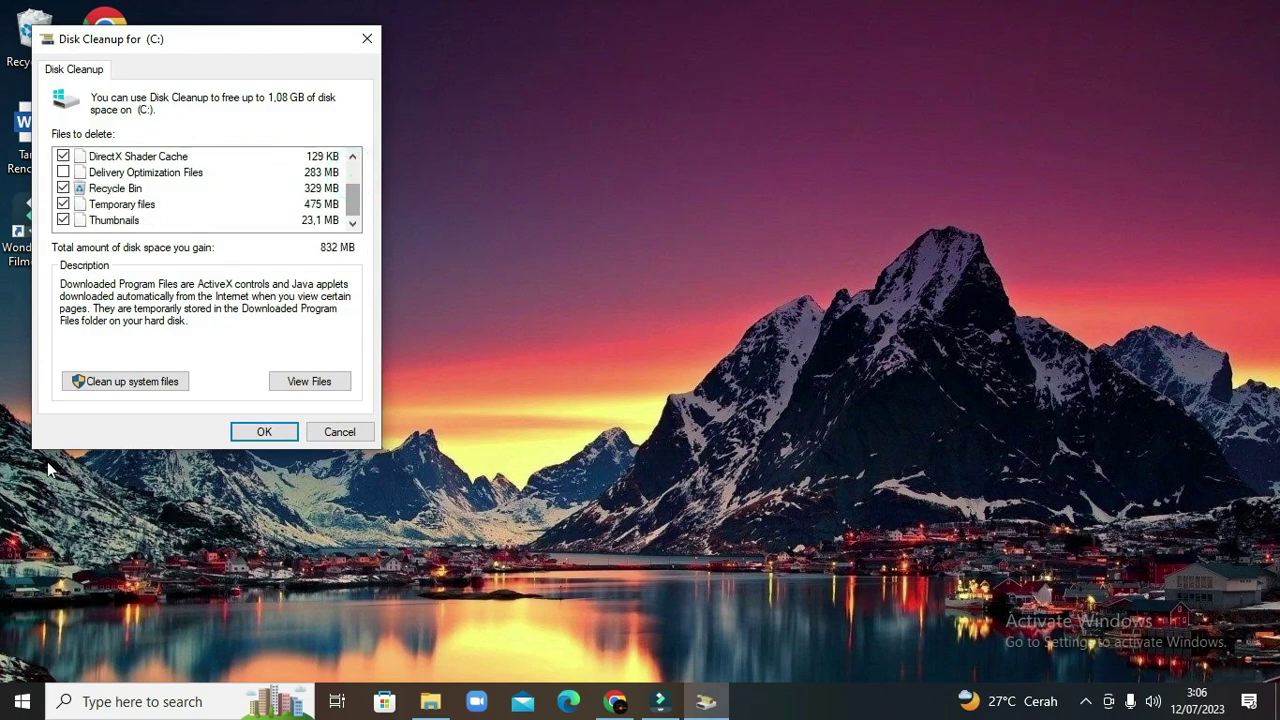
left_click(140, 385)
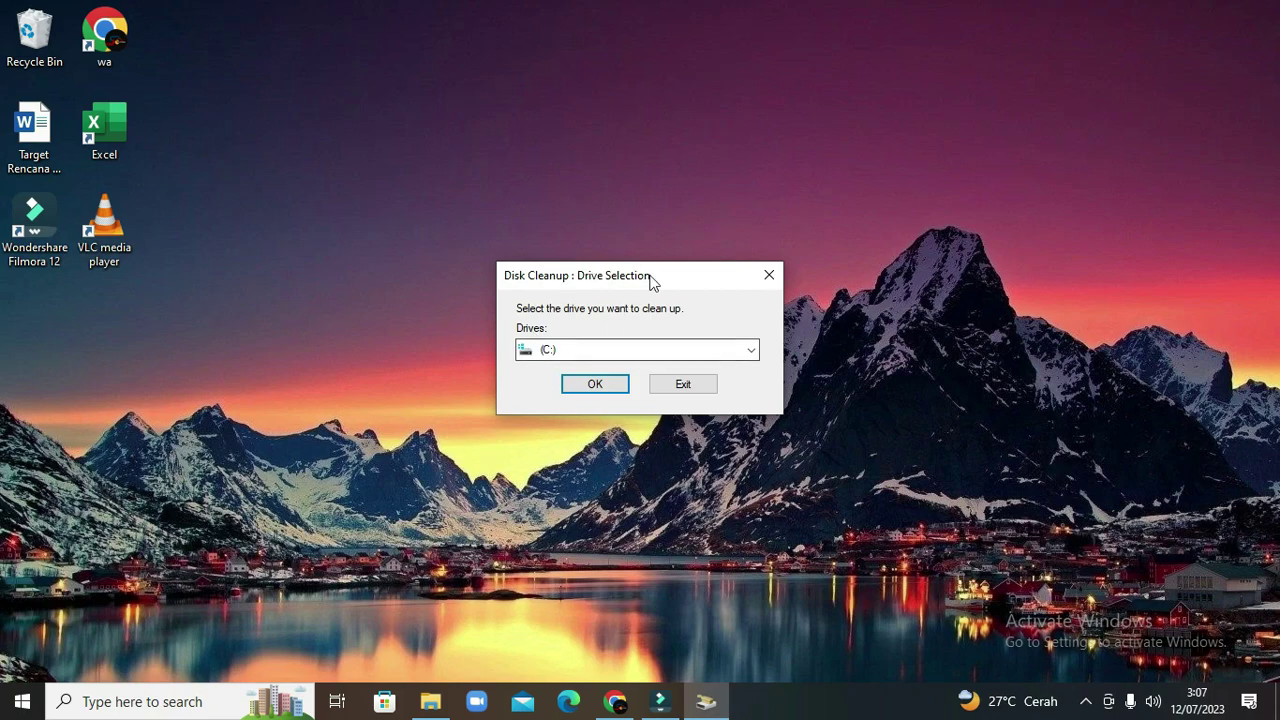
left_click(594, 385)
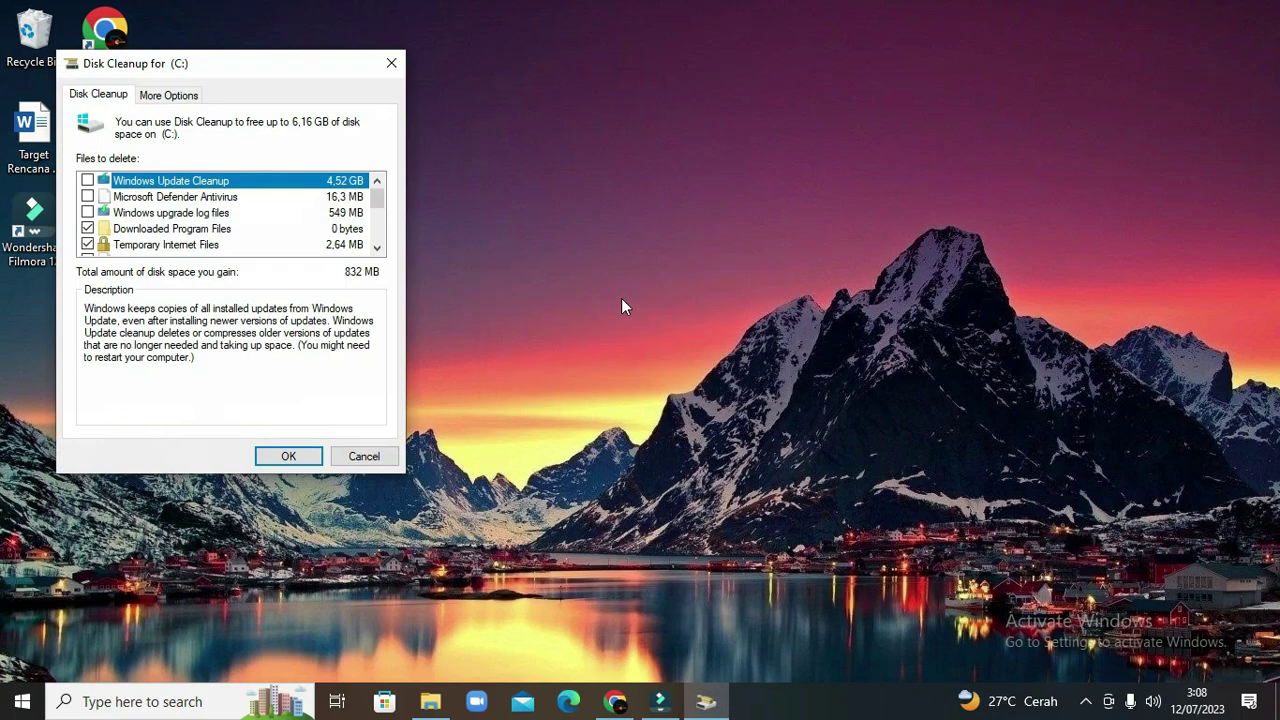
- Include and again exclude Windows Update Cleanup, and review the remaining file categories in the list
left_click(87, 181)
mouse_move(385, 205)
left_mouse_down()
mouse_move(380, 229)
mouse_move(376, 201)
left_mouse_up()
left_click(88, 181)
mouse_move(377, 203)
left_mouse_down()
mouse_move(377, 245)
mouse_move(376, 201)
left_mouse_up()
left_click_drag(379, 198, 386, 230)
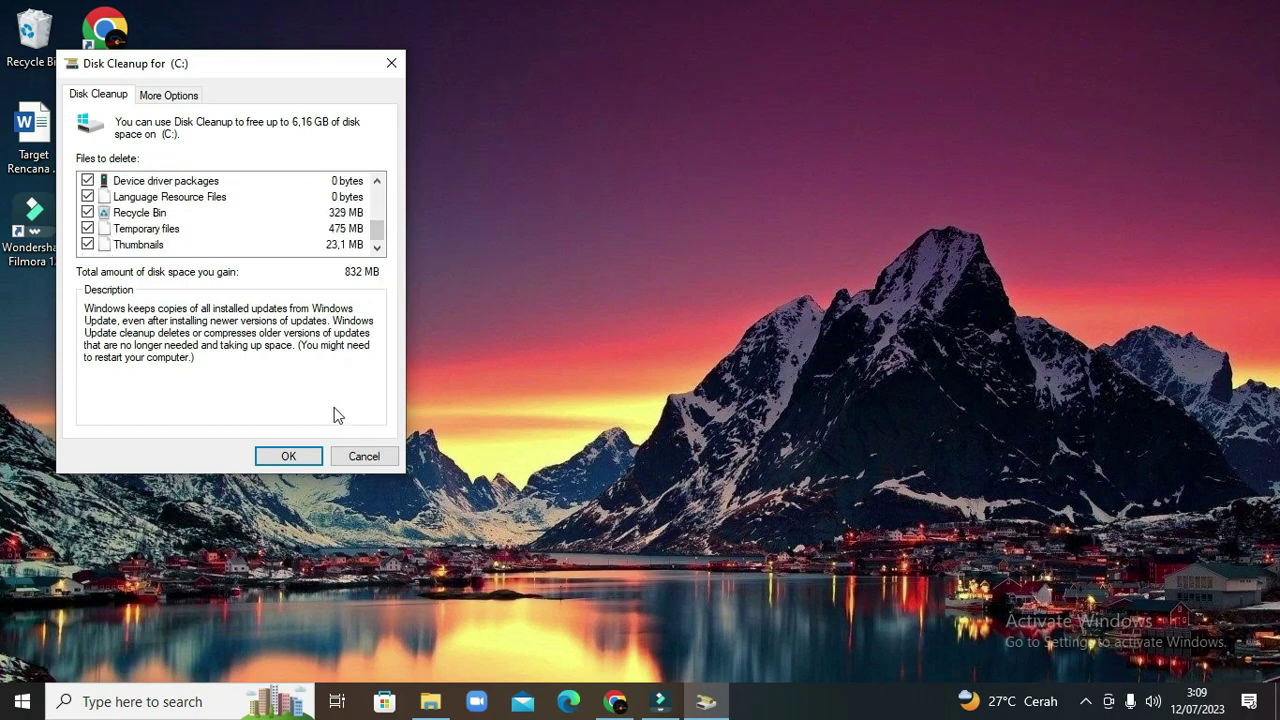
- Permanently delete the selected file categories from drive C: and close the cleanup progress dialog
left_click(290, 456)
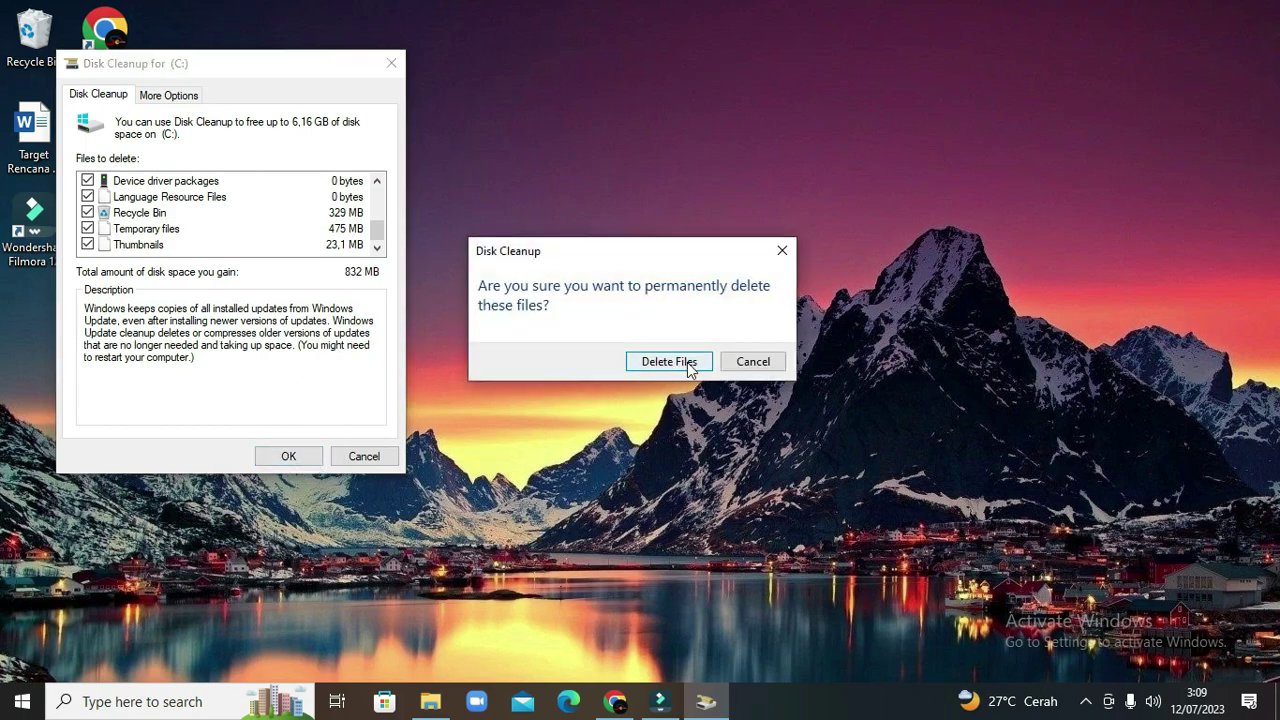
left_click(687, 362)
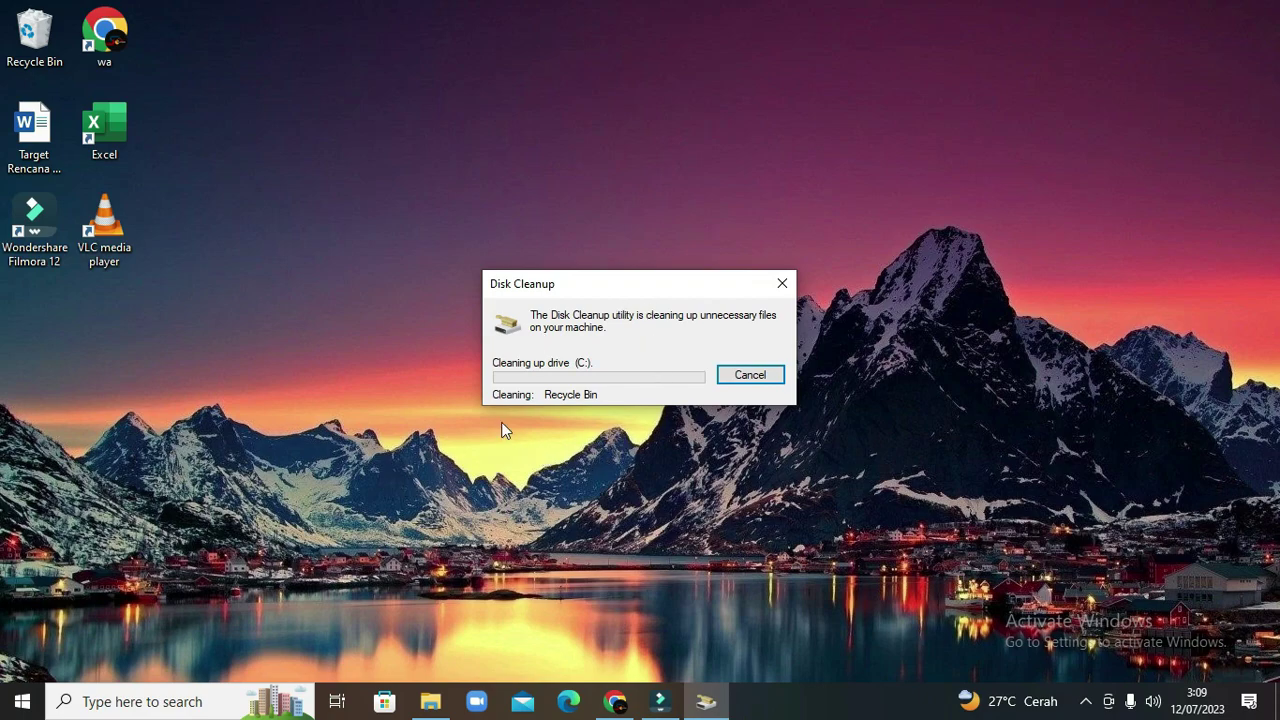
left_click(784, 288)
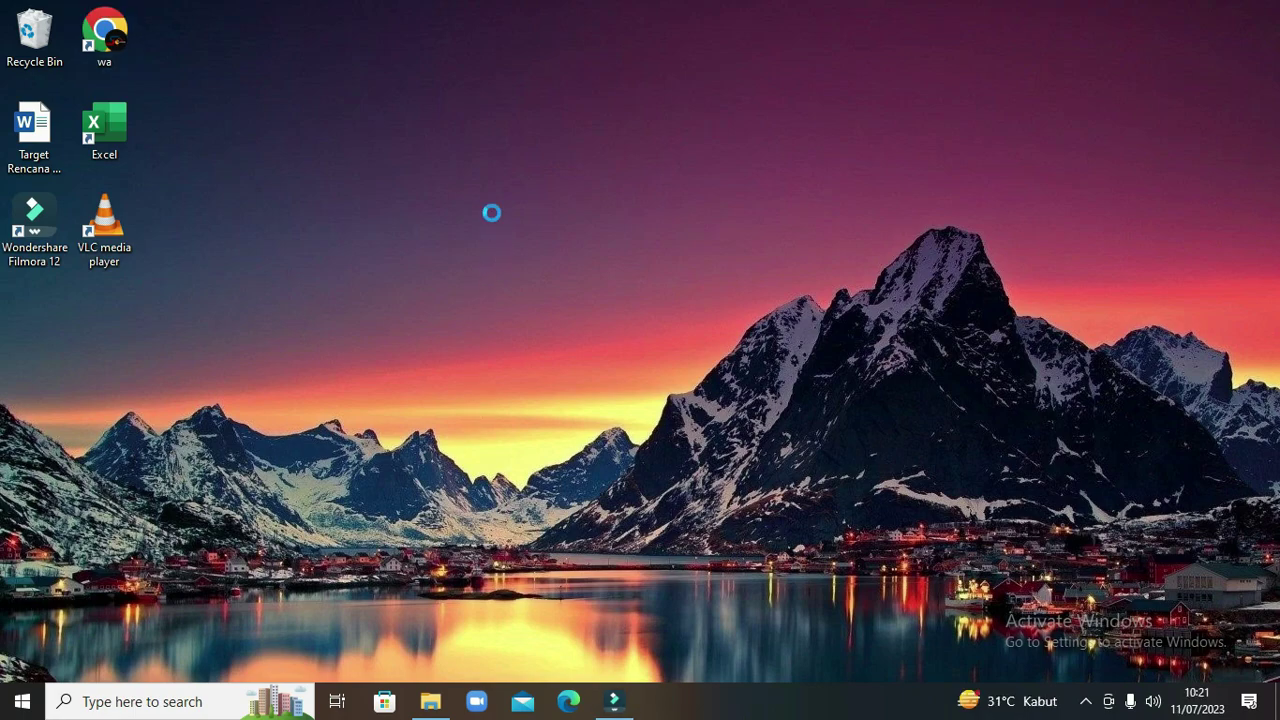
- Refresh the Windows desktop four times
right_click(492, 213)
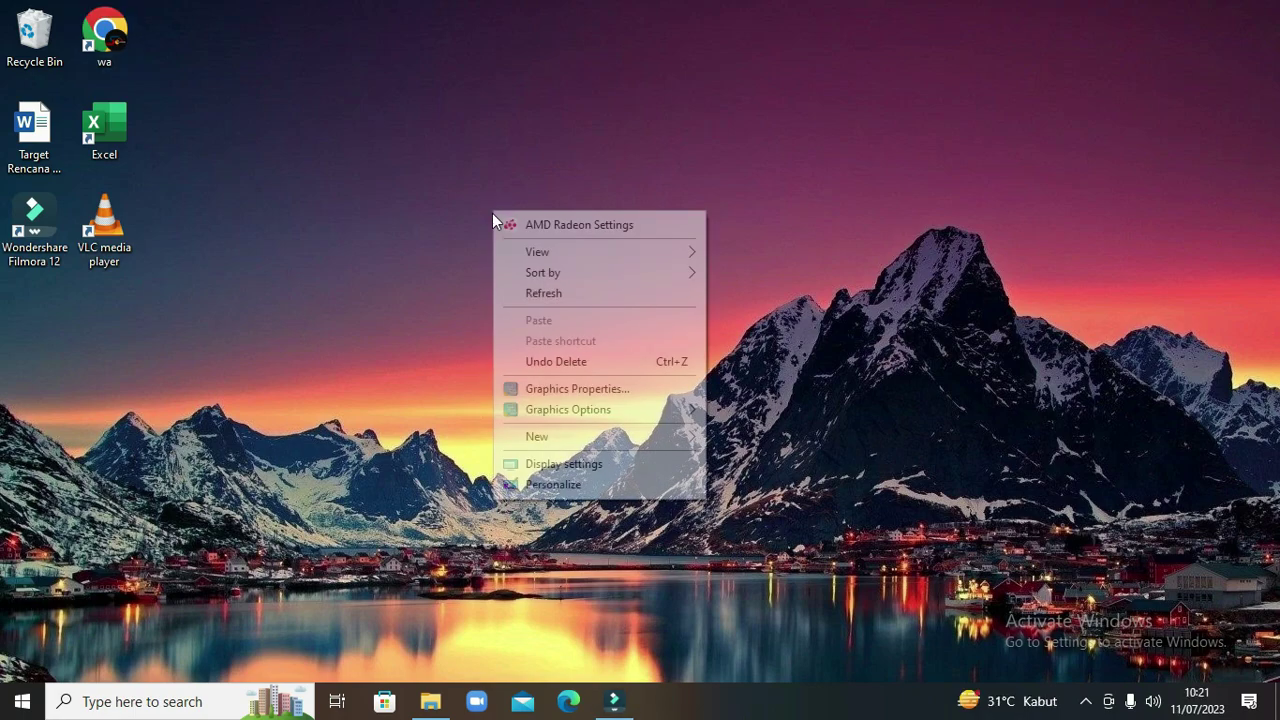
left_click(540, 294)
right_click(528, 160)
left_click(572, 239)
right_click(508, 164)
left_click(562, 248)
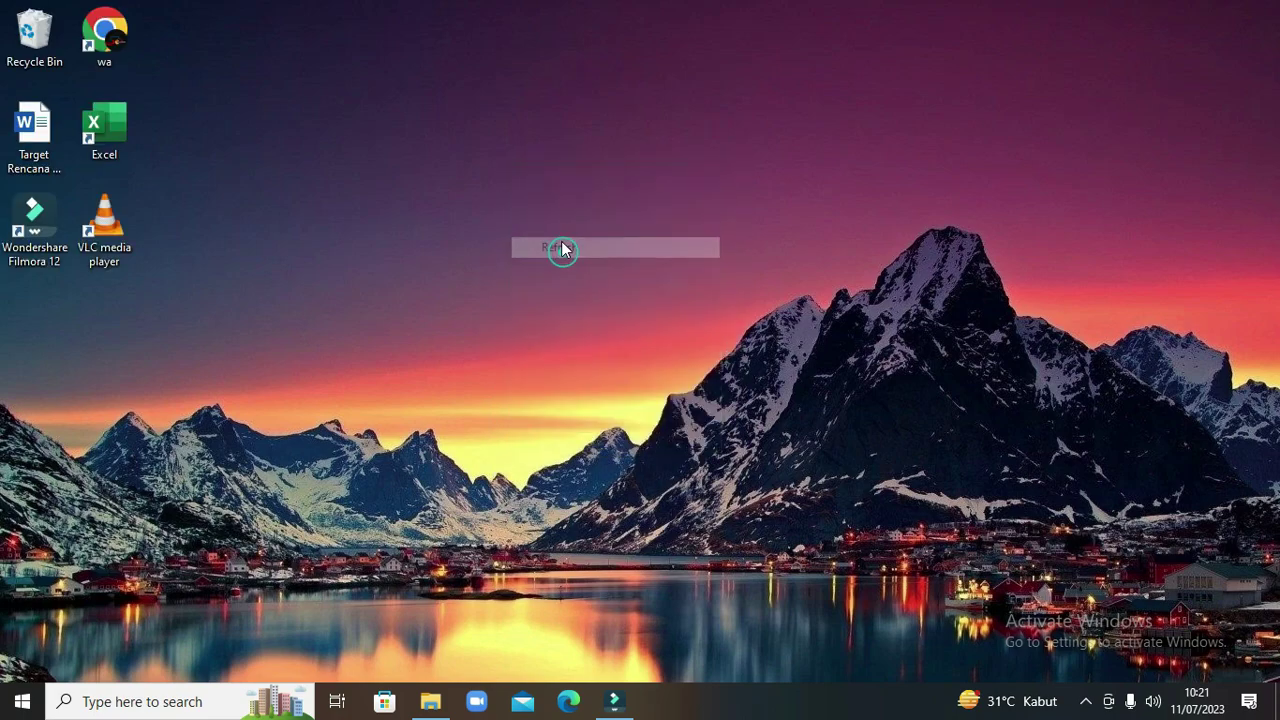
right_click(523, 115)
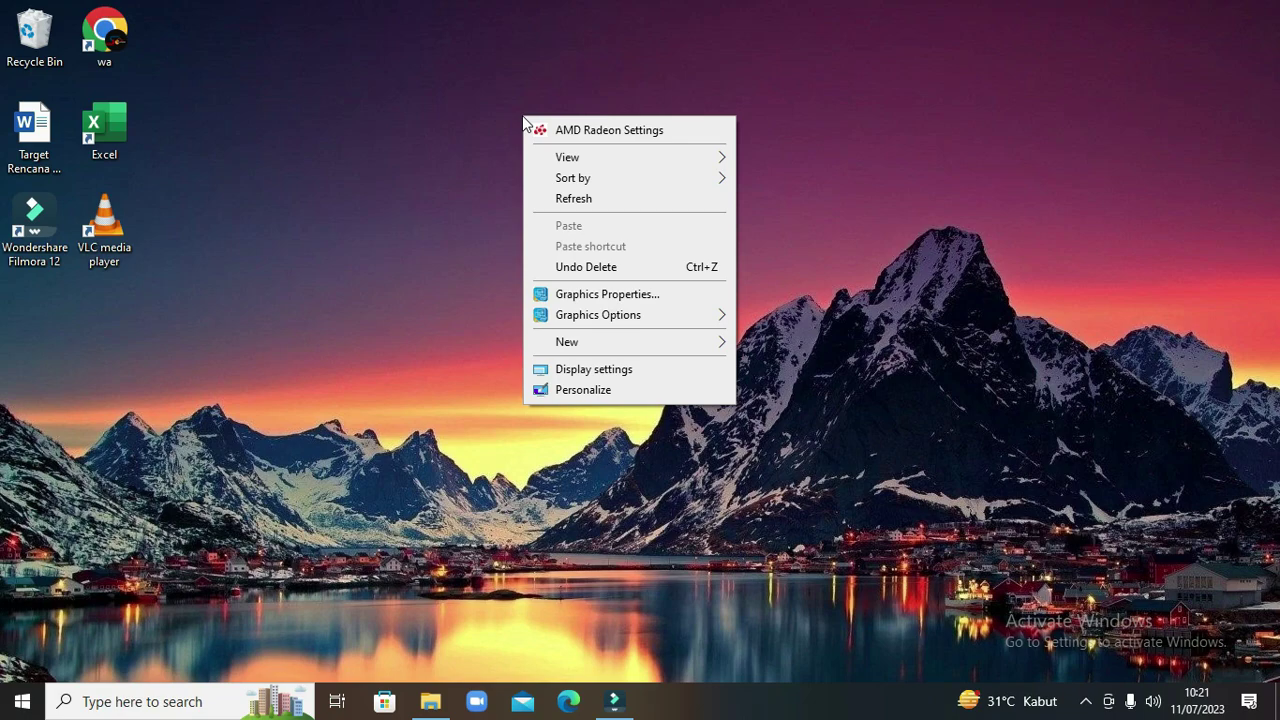
left_click(560, 198)
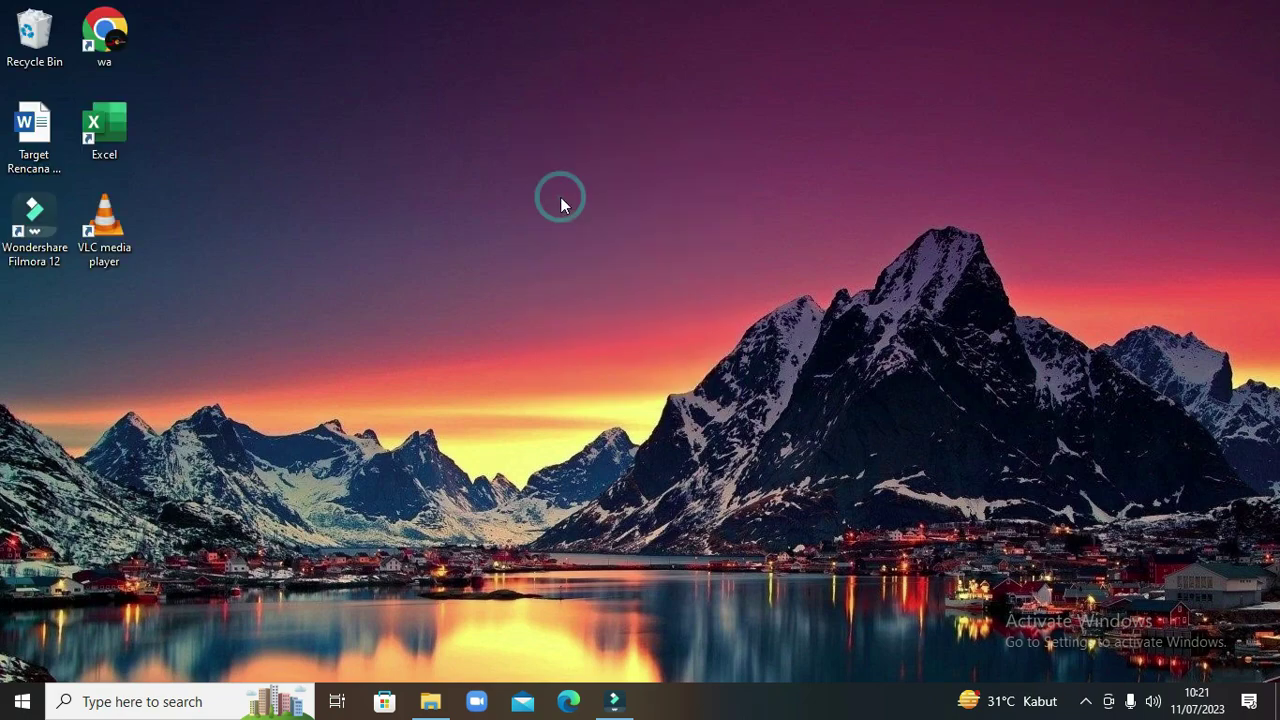